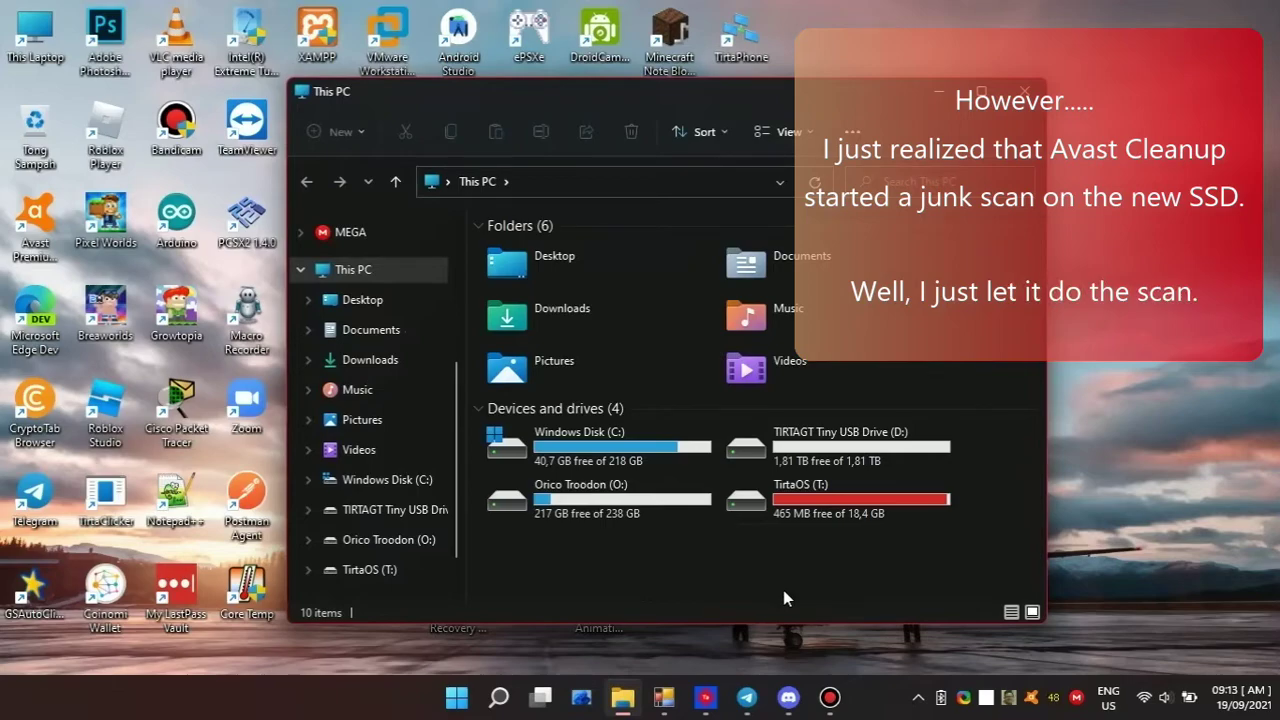
Step: Close the This PC window and show the Performance section of Avast Premium Security
left_click(1021, 95)
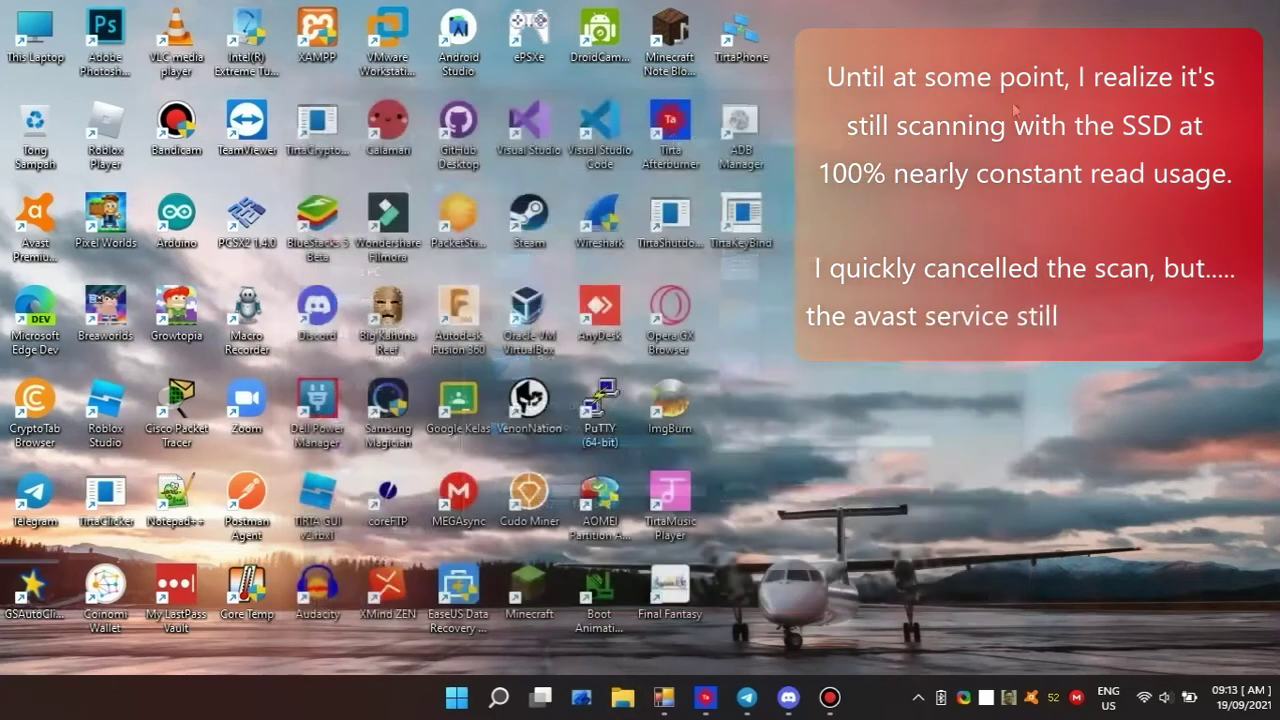
left_click(1031, 697)
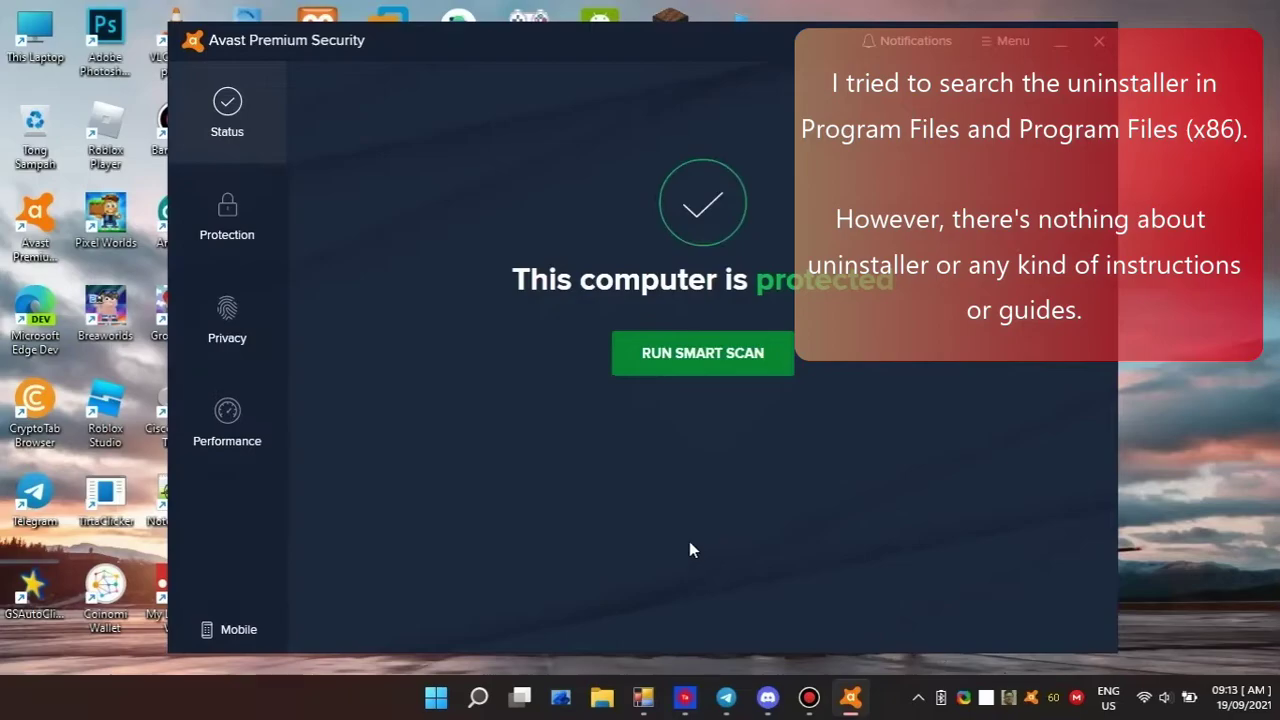
left_click(253, 435)
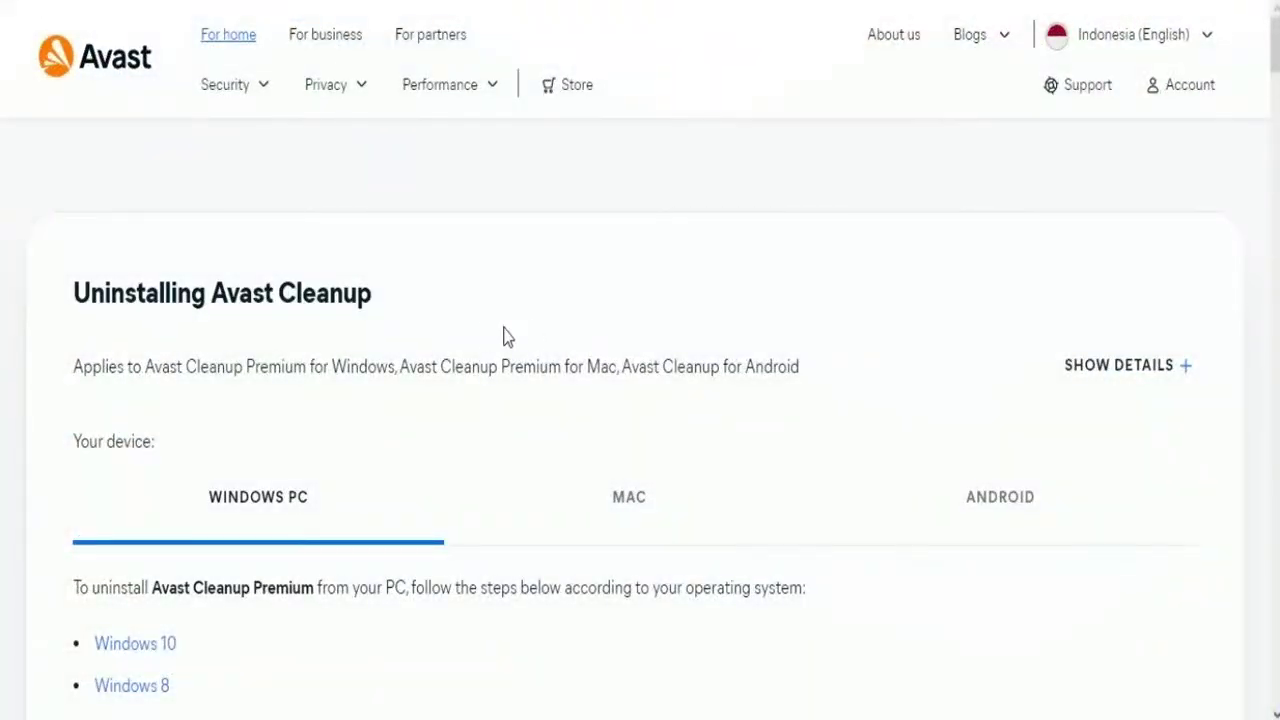
Step: Read the Windows 10 steps for uninstalling Avast Cleanup Premium on Avast's support page through to the final one
left_click_drag(69, 297, 463, 330)
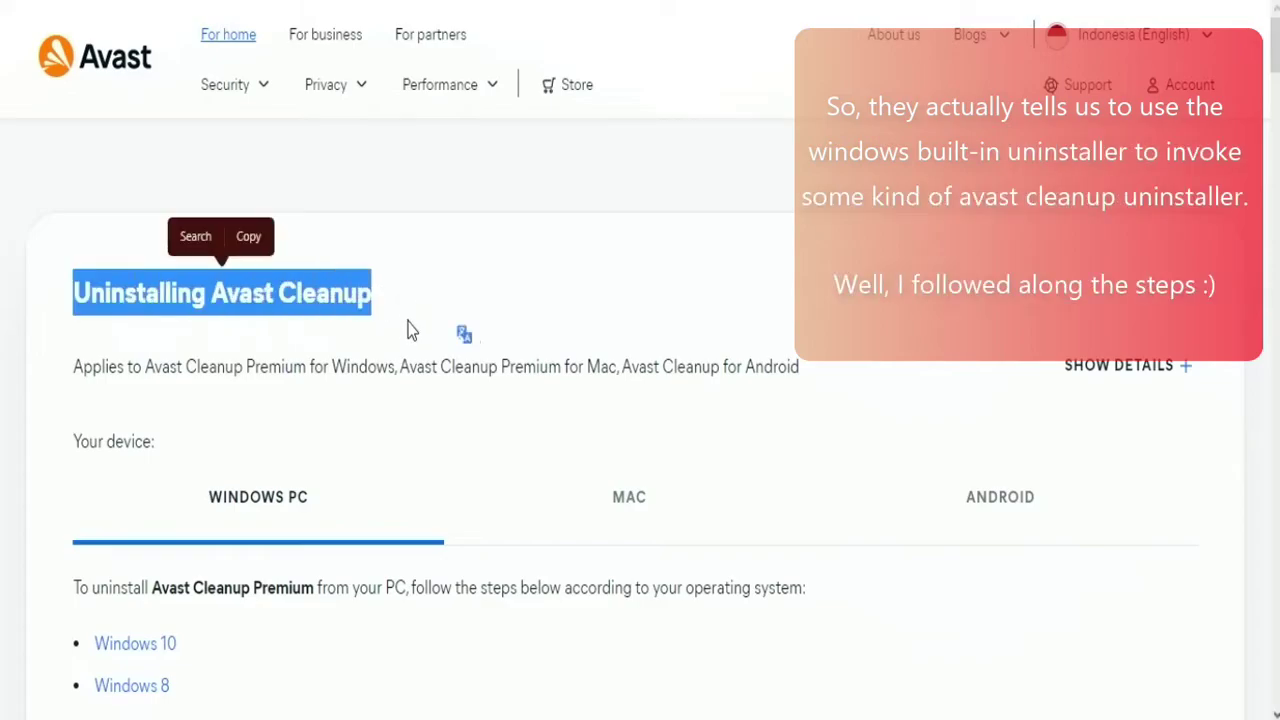
scroll(237, 388, "down", 1)
left_click(145, 530)
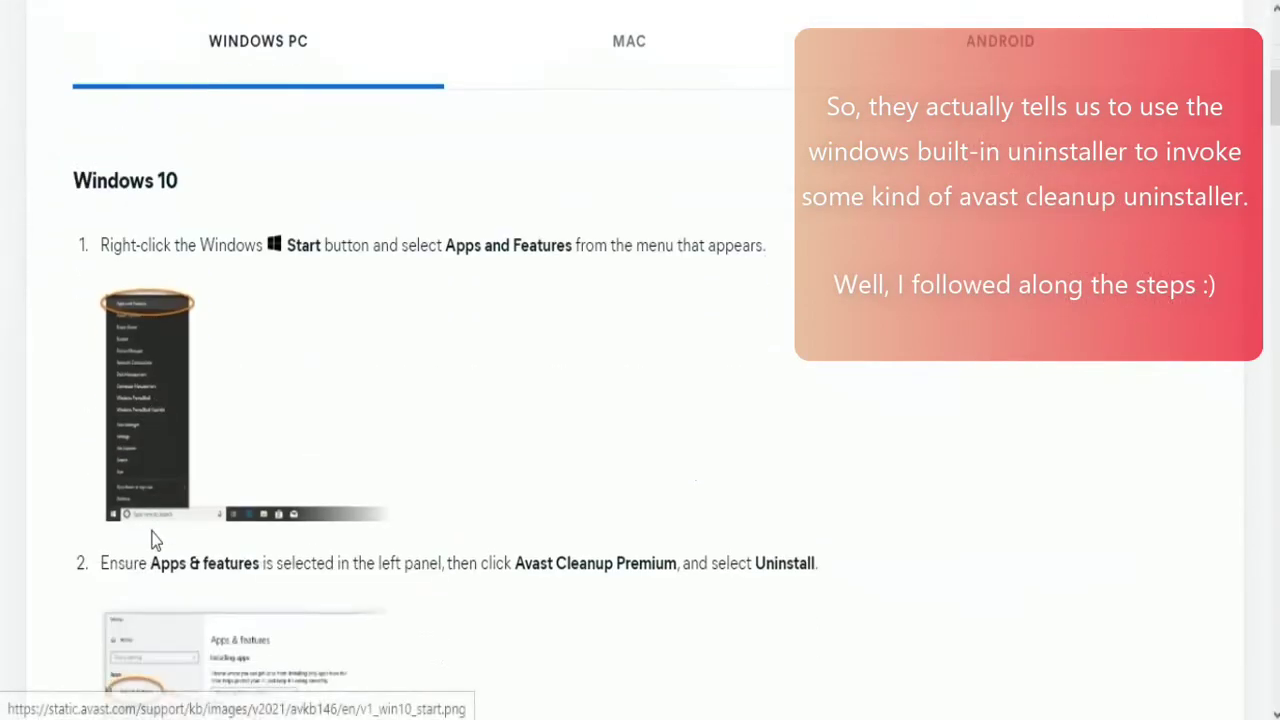
scroll(605, 300, "down", 1)
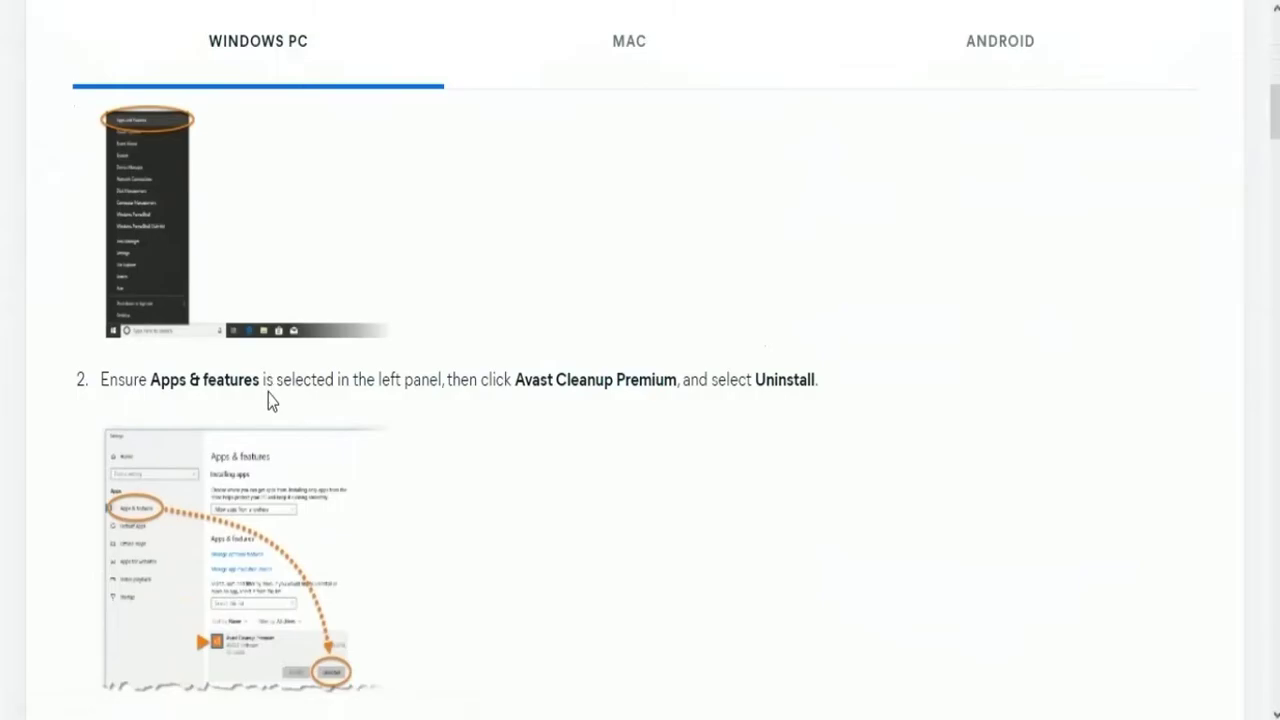
scroll(450, 409, "down", 5)
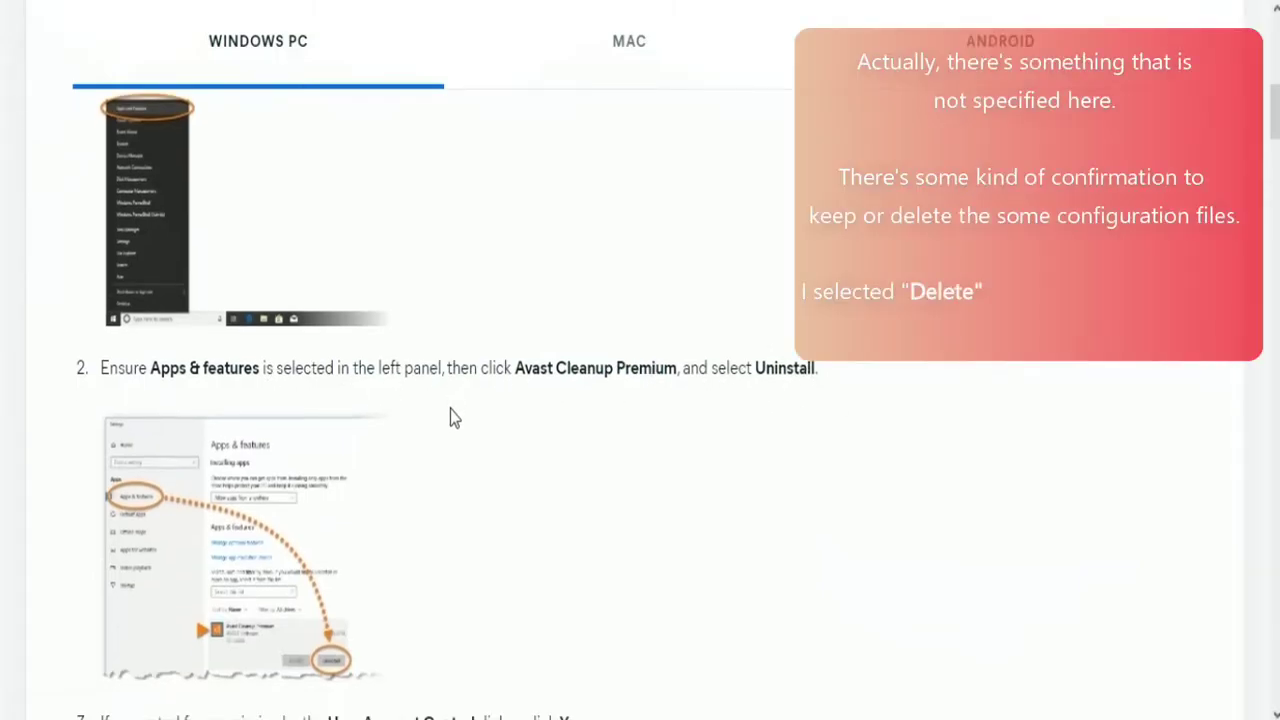
left_click(328, 358)
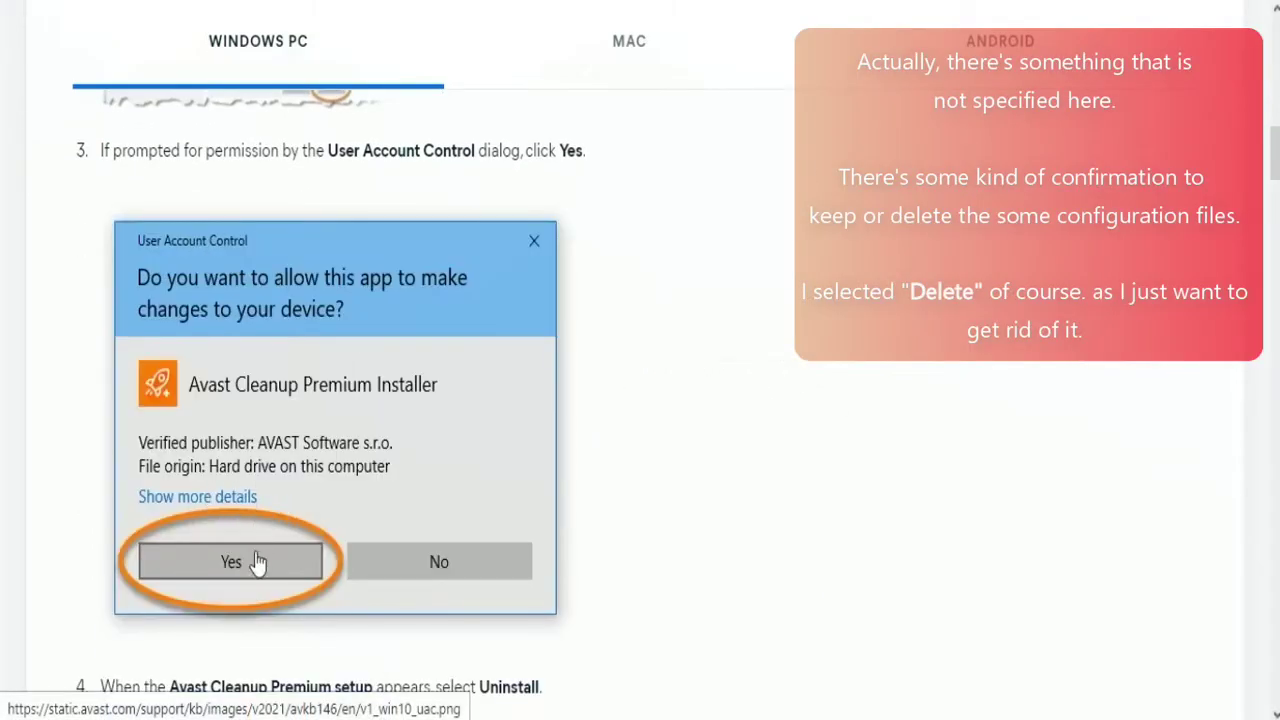
scroll(298, 503, "down", 1)
left_click(298, 503)
scroll(471, 186, "down", 2)
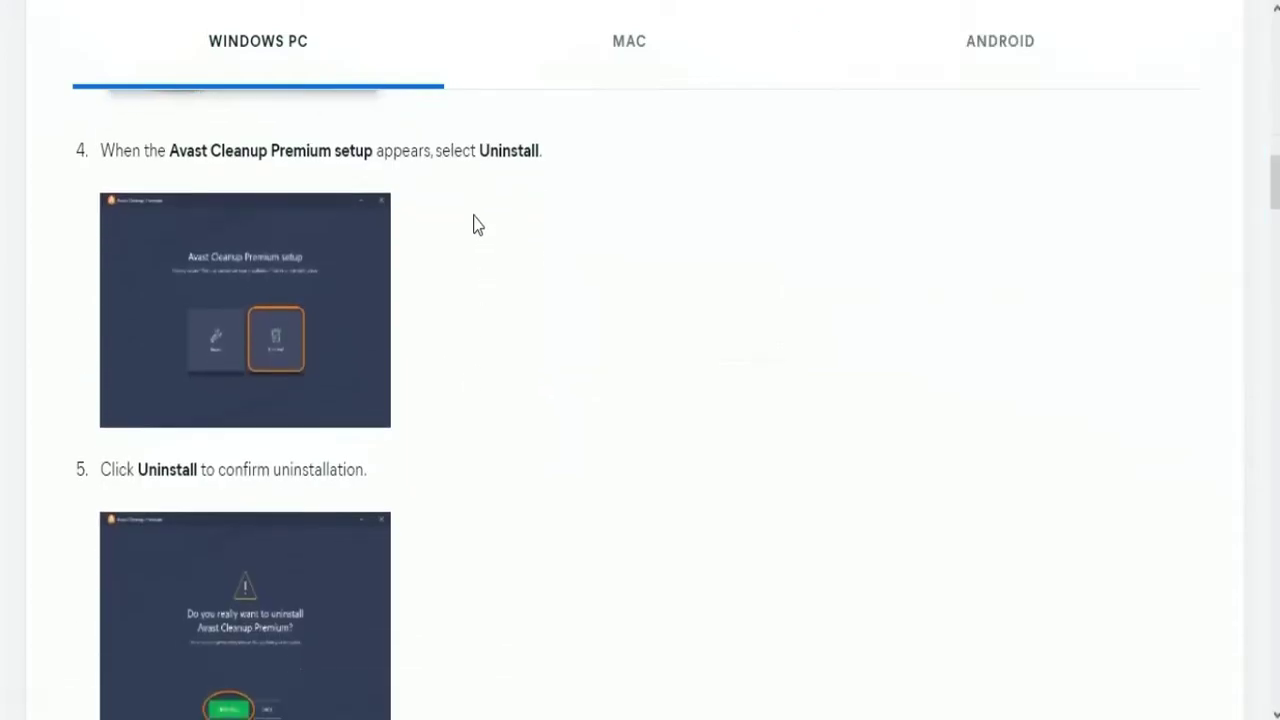
scroll(474, 223, "down", 2)
scroll(449, 266, "down", 4)
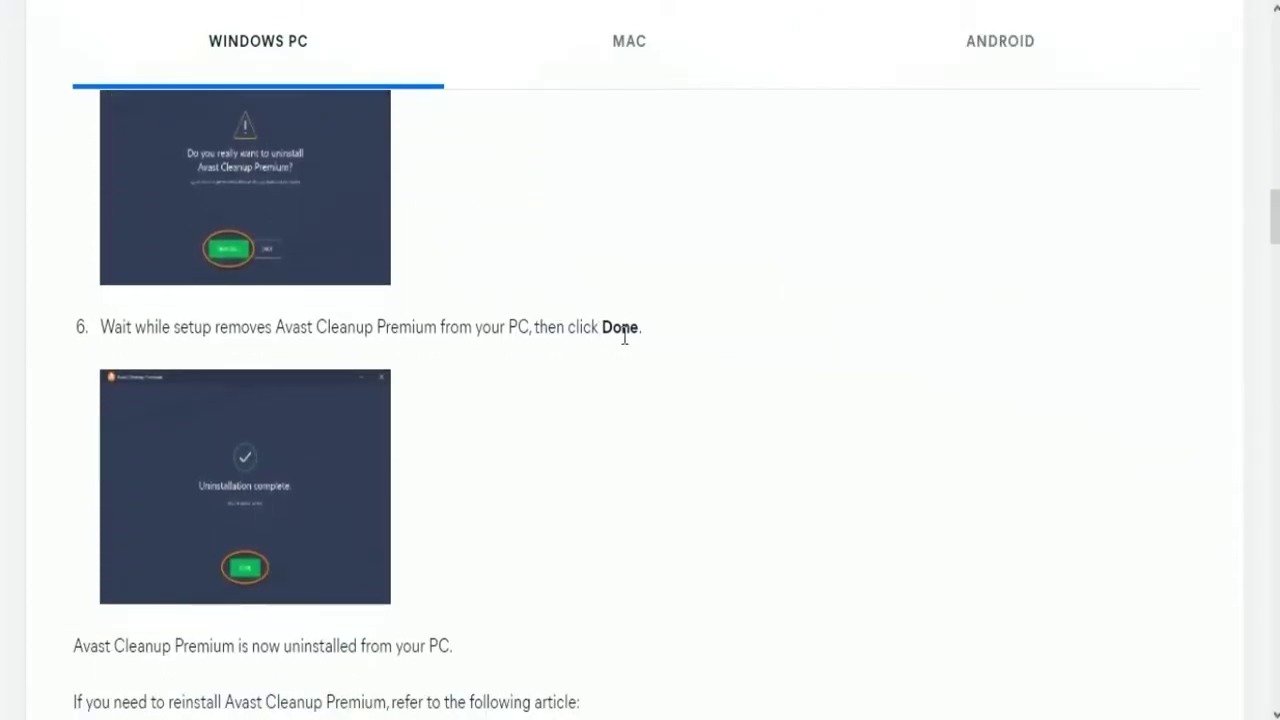
left_click_drag(78, 416, 451, 414)
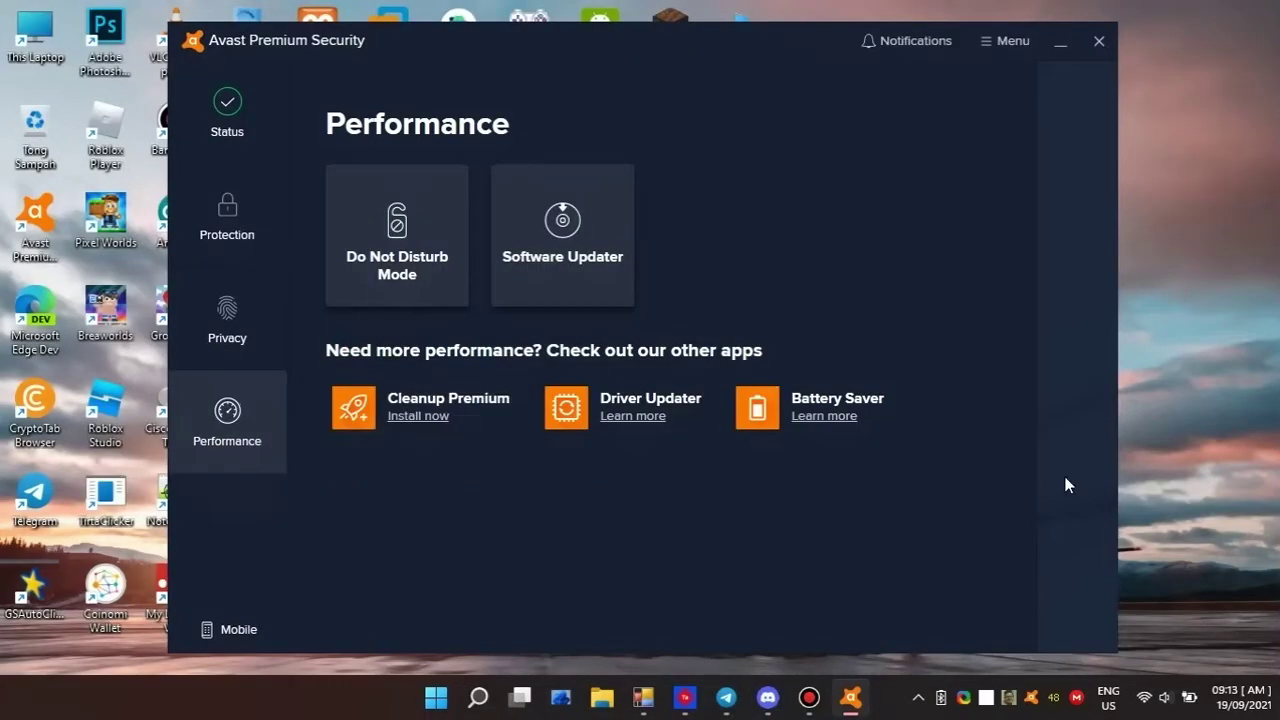
Step: Close Avast Premium Security and test launching Adobe Photoshop, Microsoft Edge Dev and Cudo Miner from the desktop, dismissing each dialog
left_click(1098, 41)
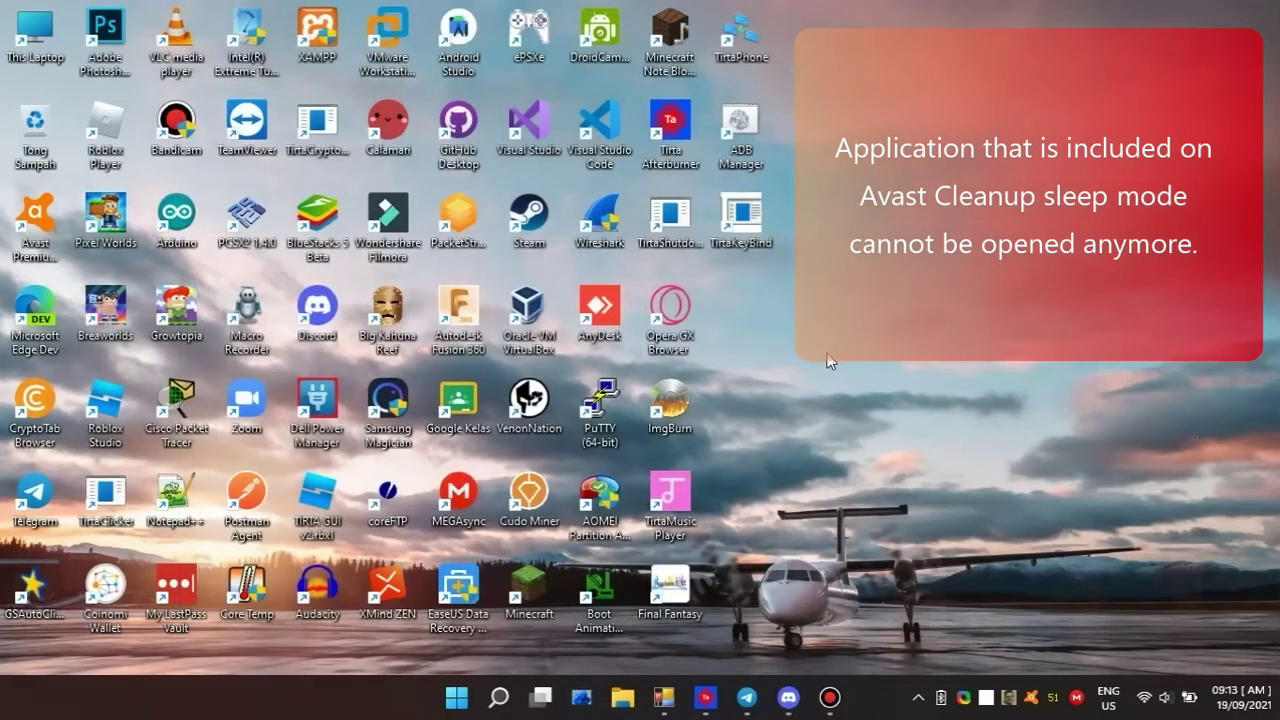
double_click(100, 63)
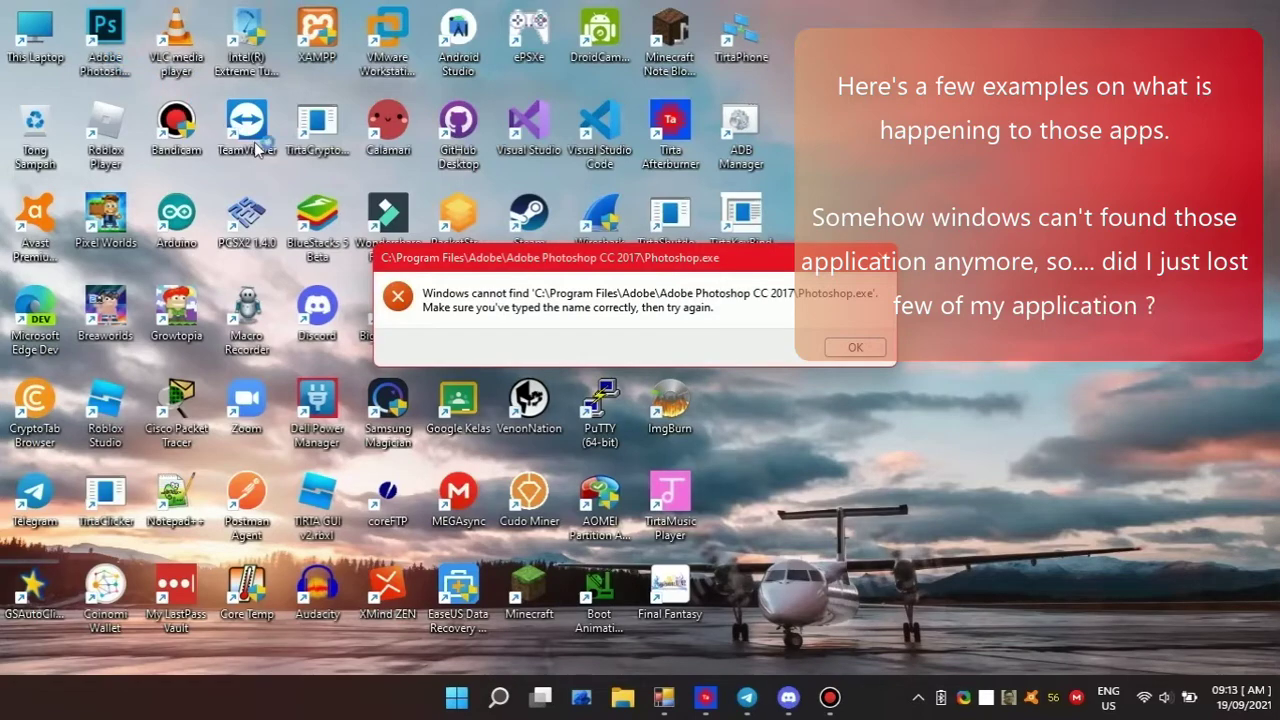
left_click(858, 348)
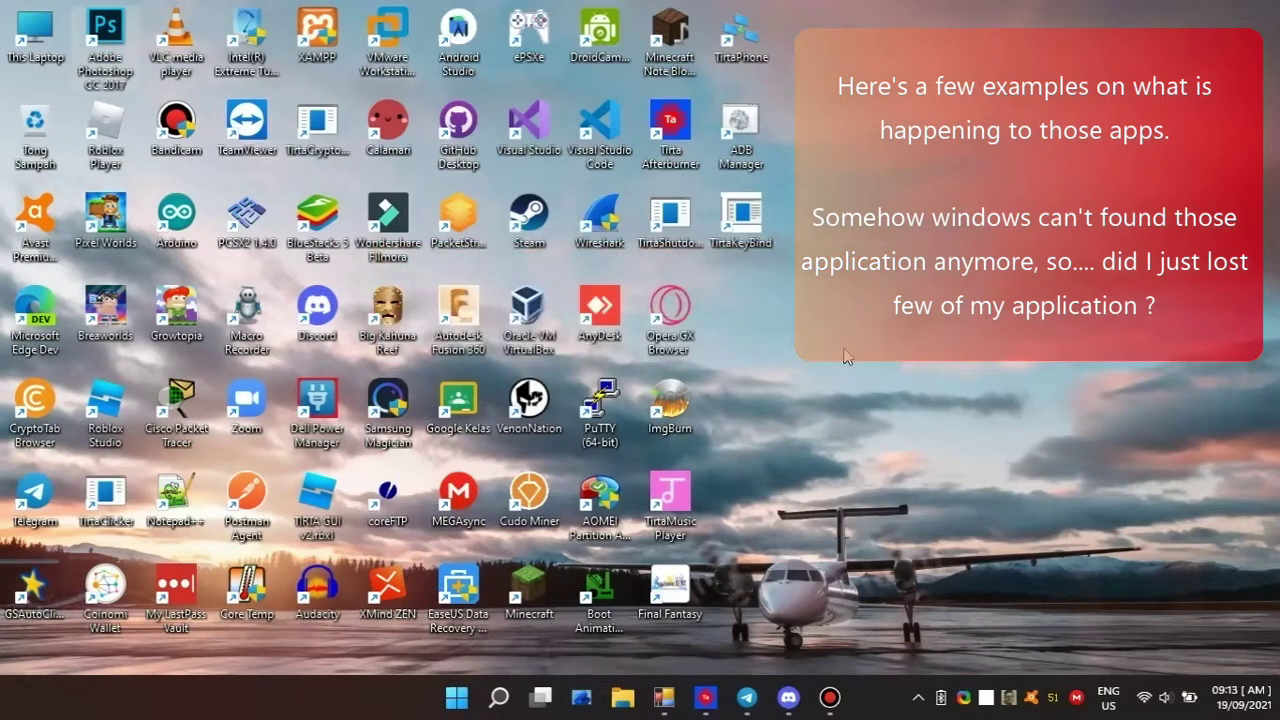
double_click(33, 315)
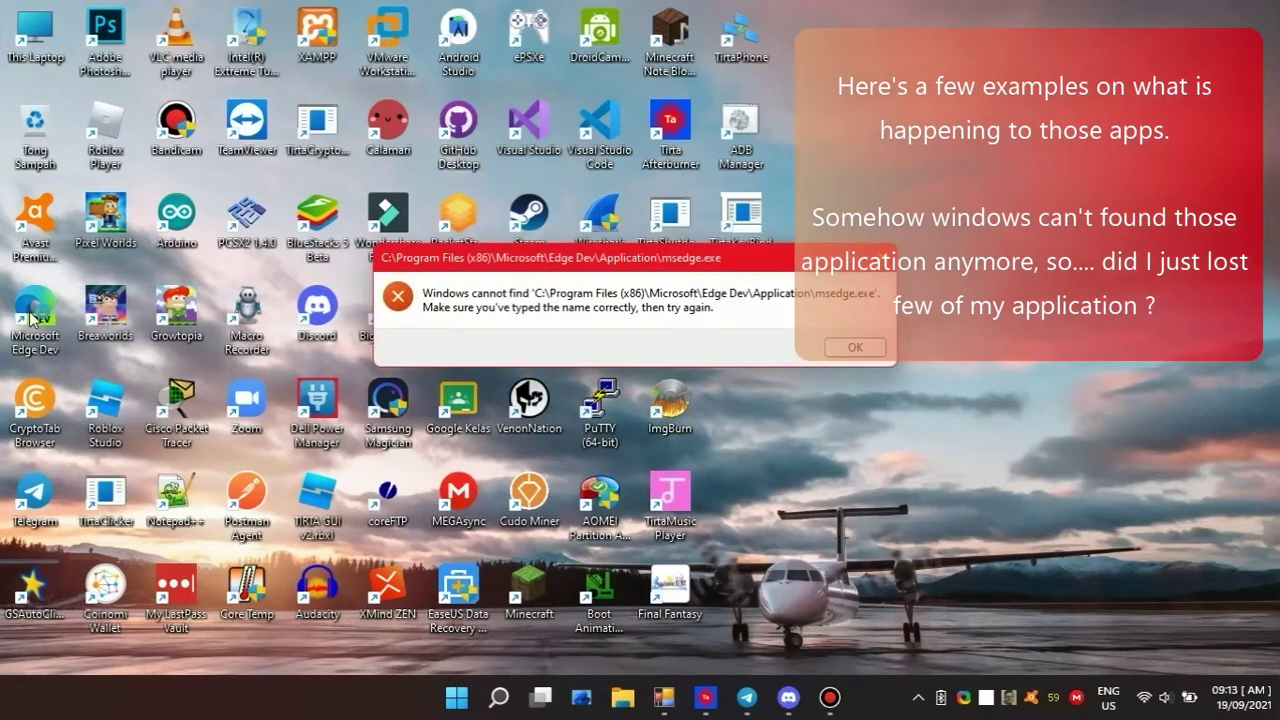
left_click(850, 348)
double_click(524, 497)
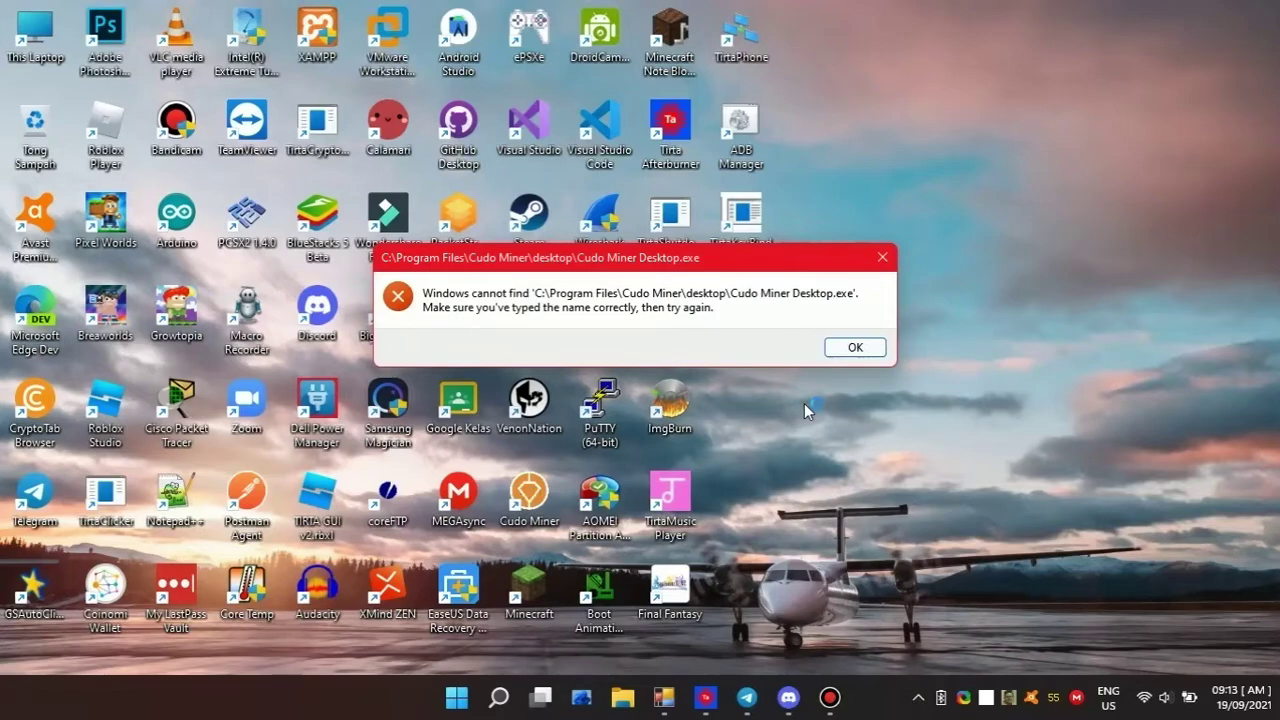
left_click(855, 350)
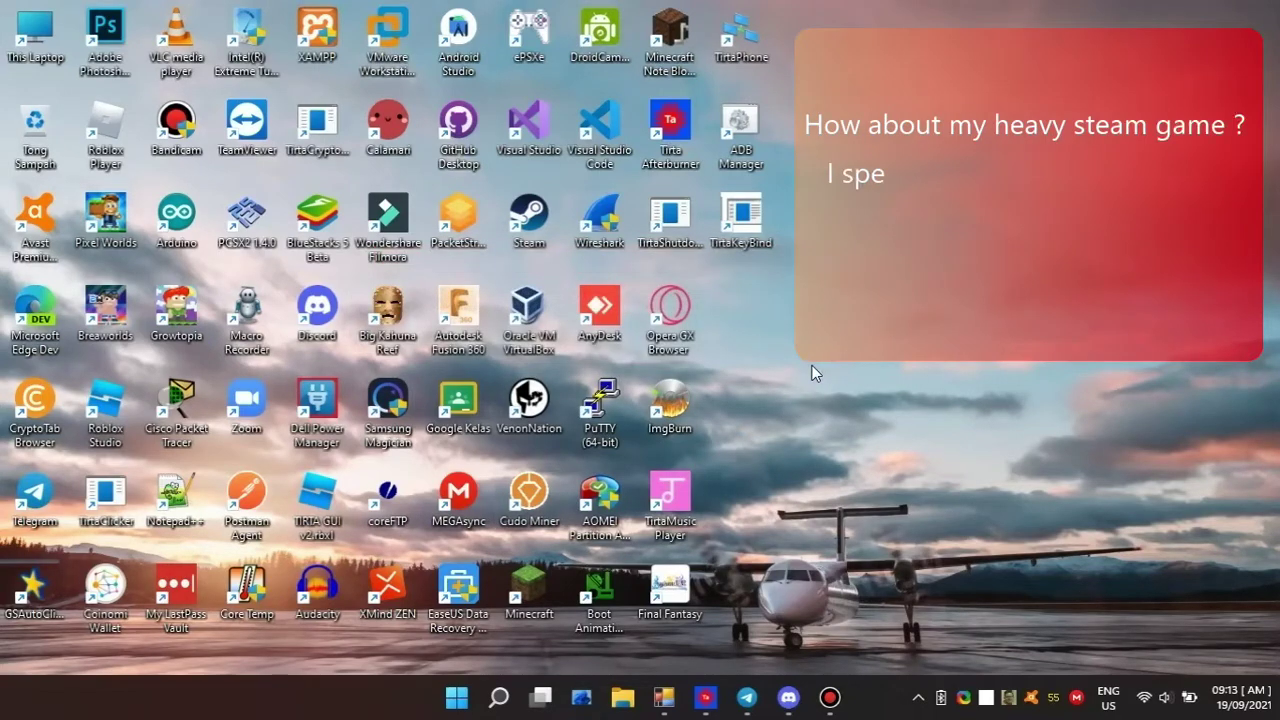
Step: Test launching Steam, Final Fantasy and Visual Studio Code from the desktop, closing each window that opens
double_click(528, 207)
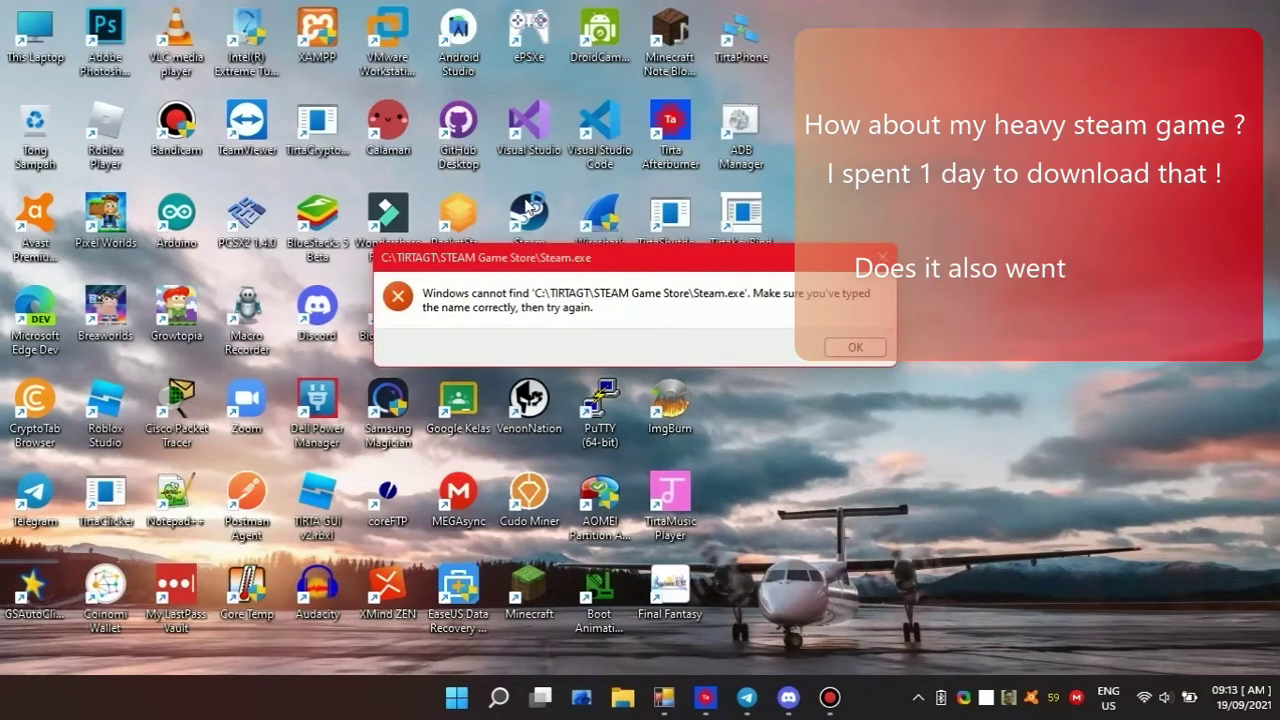
left_click(855, 348)
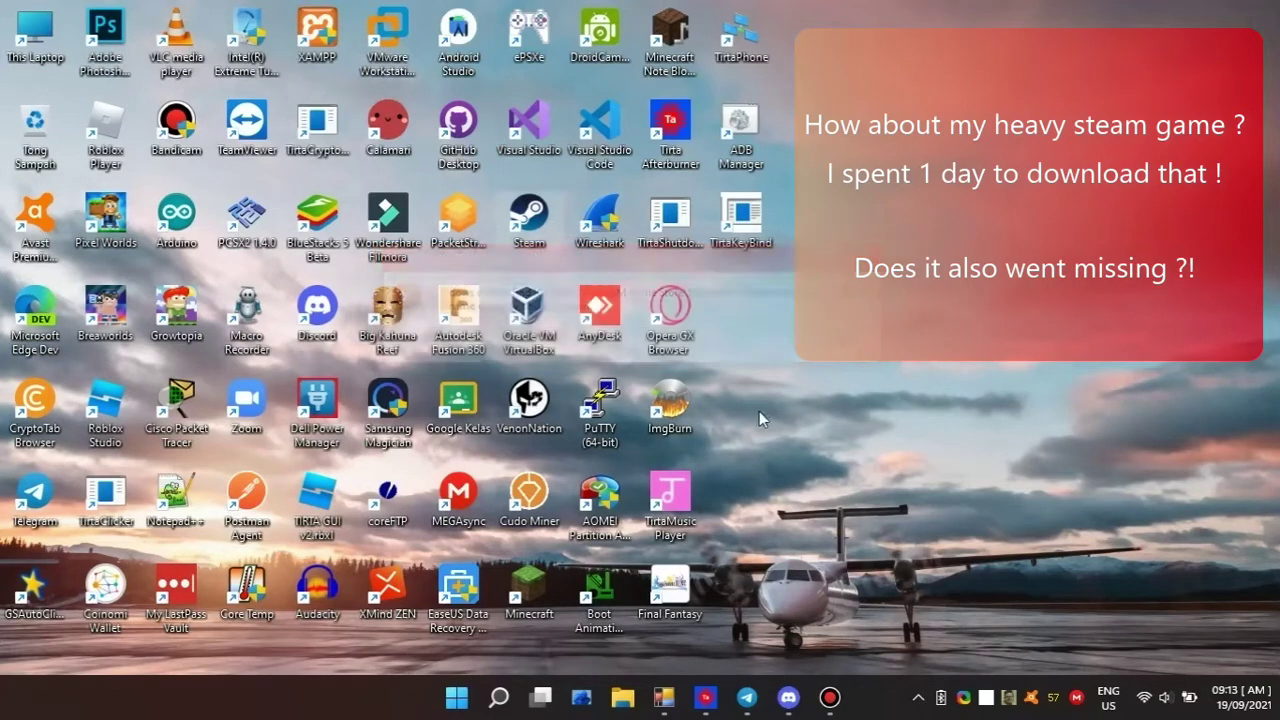
double_click(683, 595)
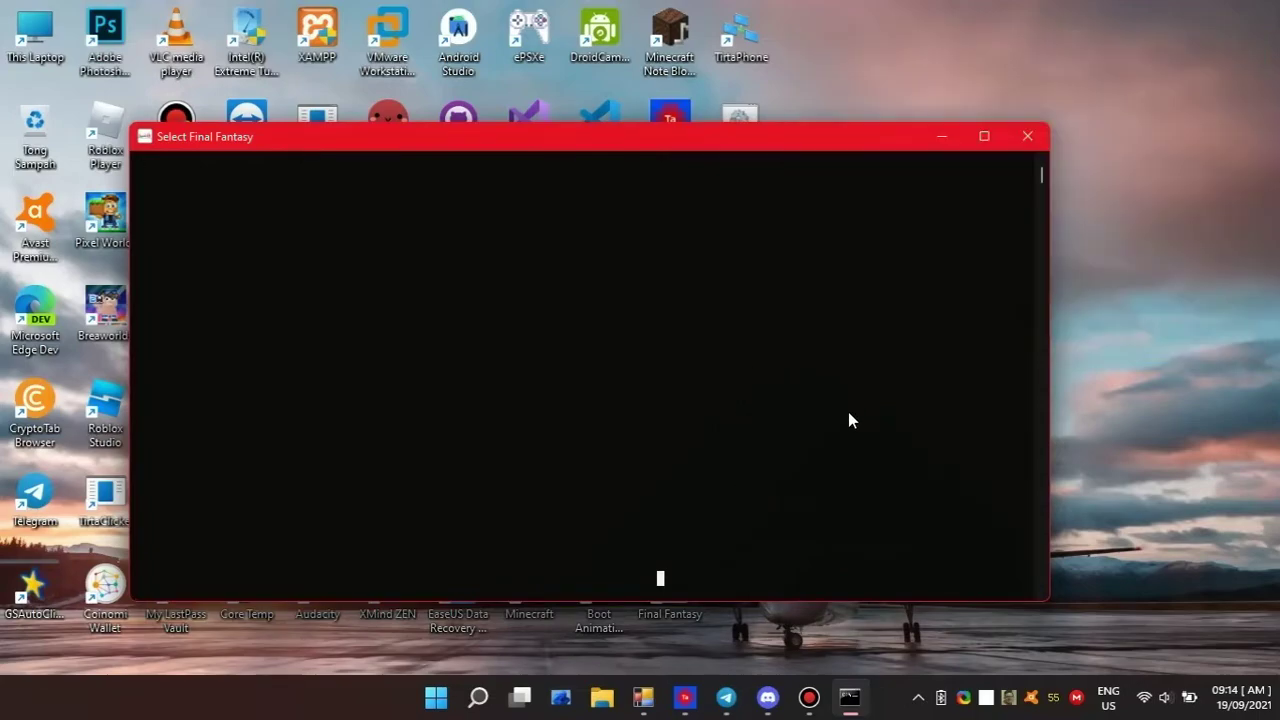
left_click(1027, 139)
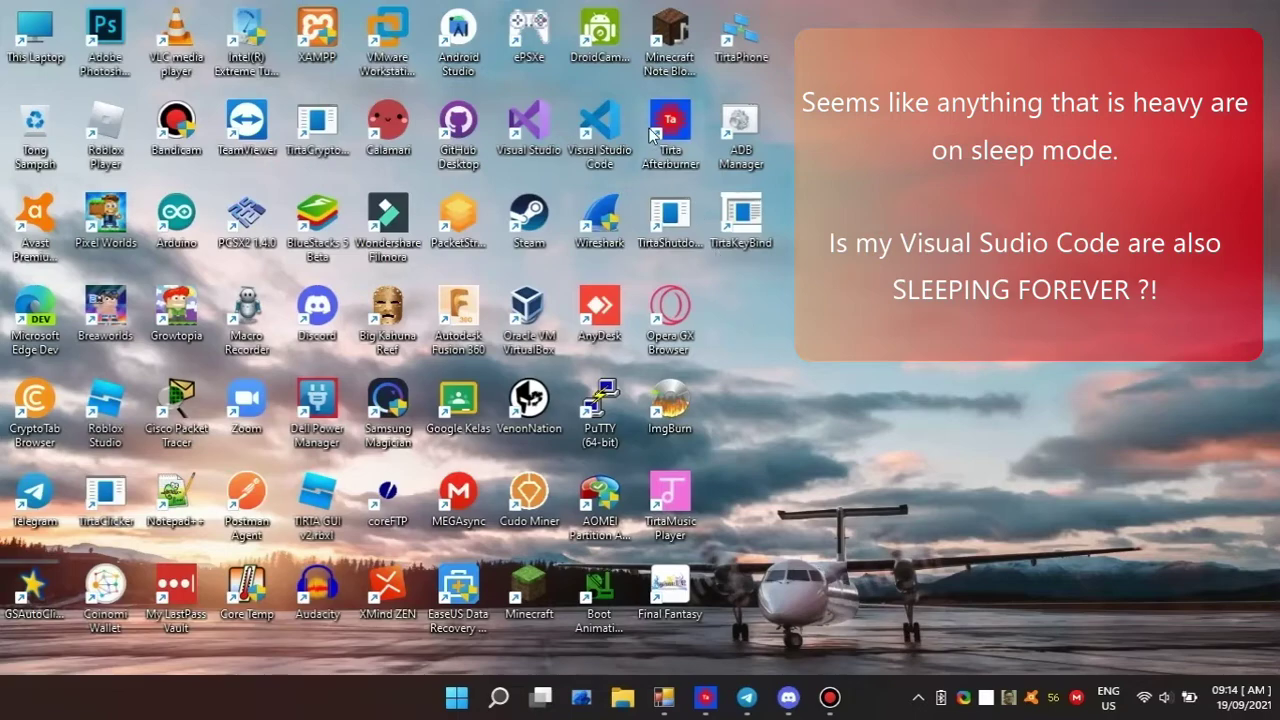
double_click(612, 128)
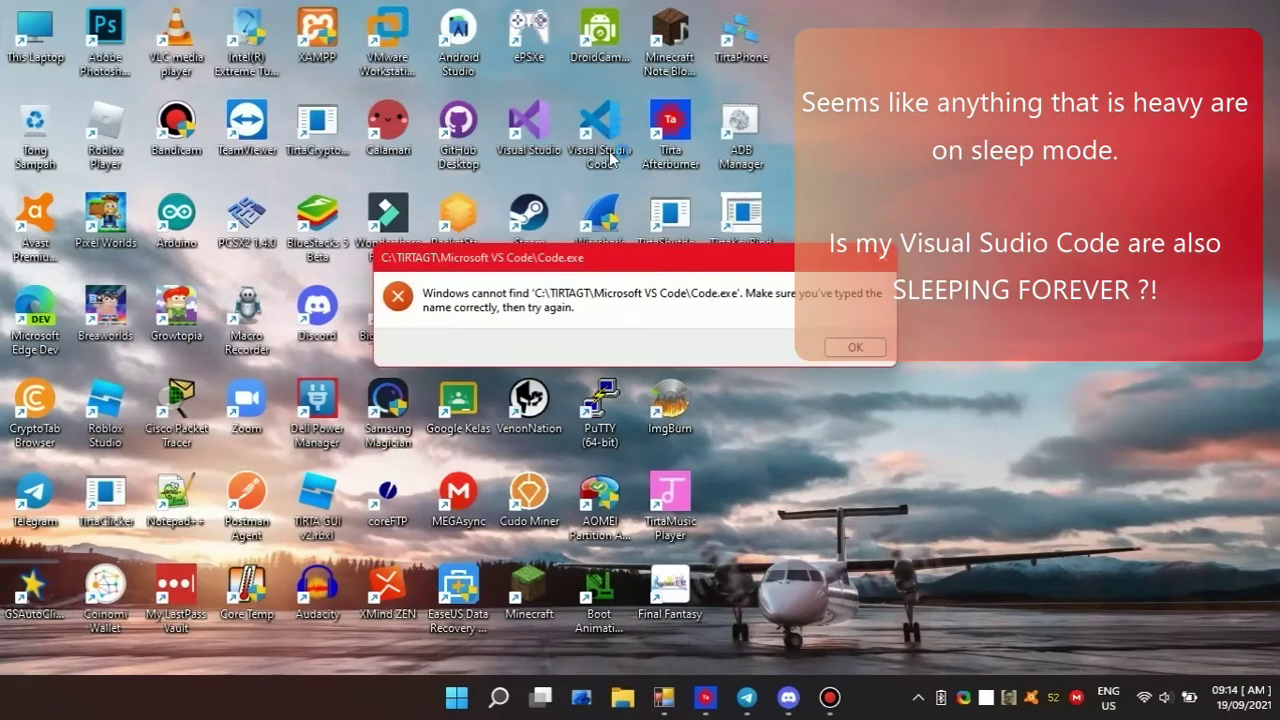
left_click(852, 348)
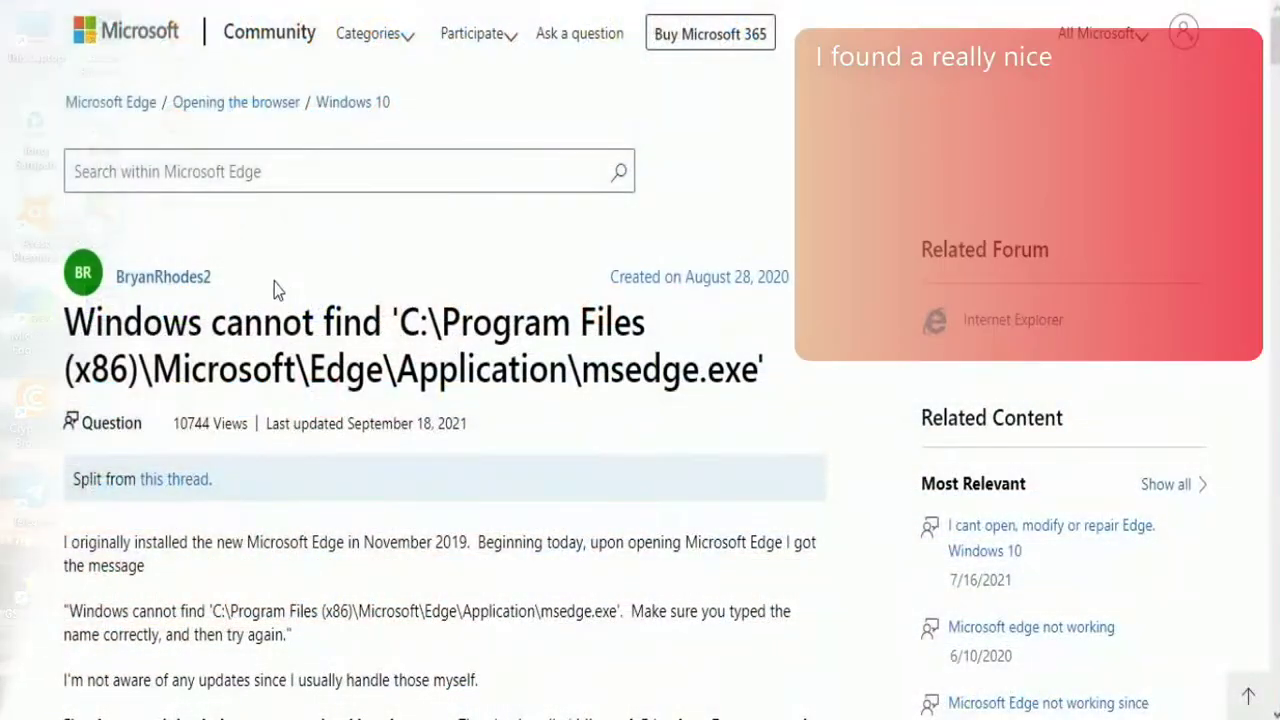
Step: Read the question in the Microsoft Community thread about Windows not finding msedge.exe, including the note on repair and reset
left_click_drag(57, 343, 738, 409)
left_click(735, 425)
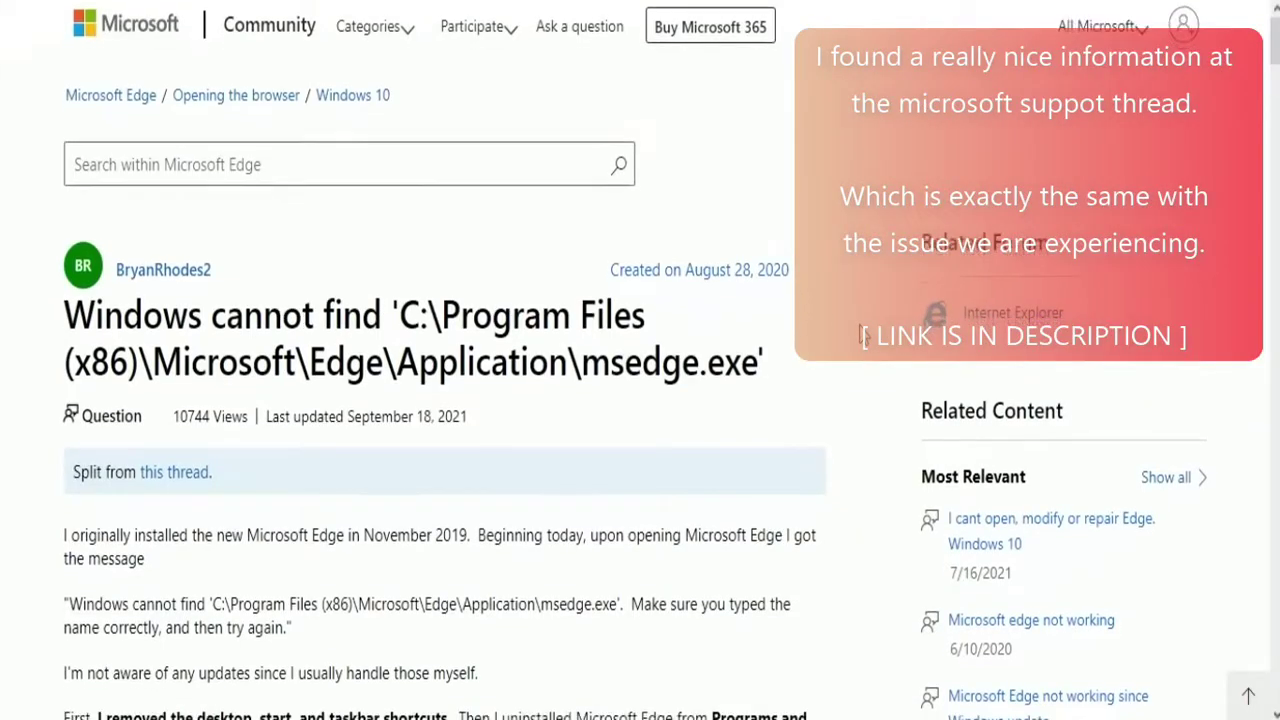
scroll(848, 328, "down", 4)
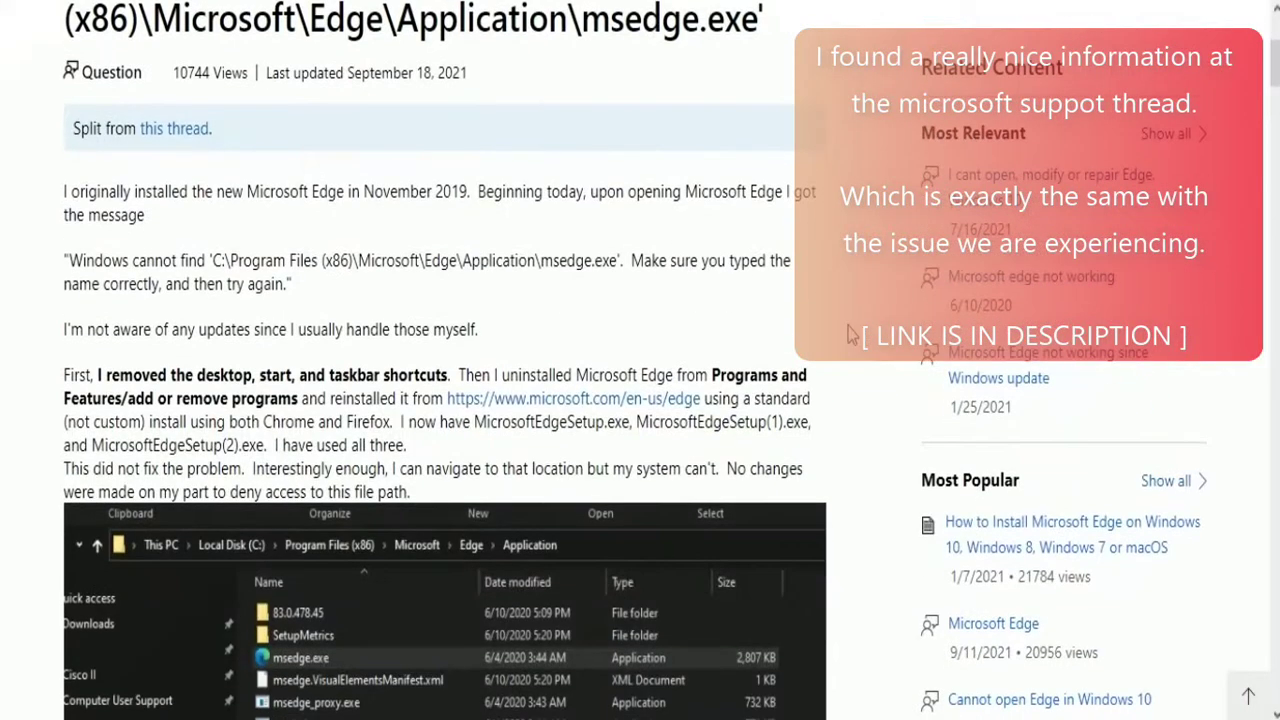
scroll(820, 320, "down", 6)
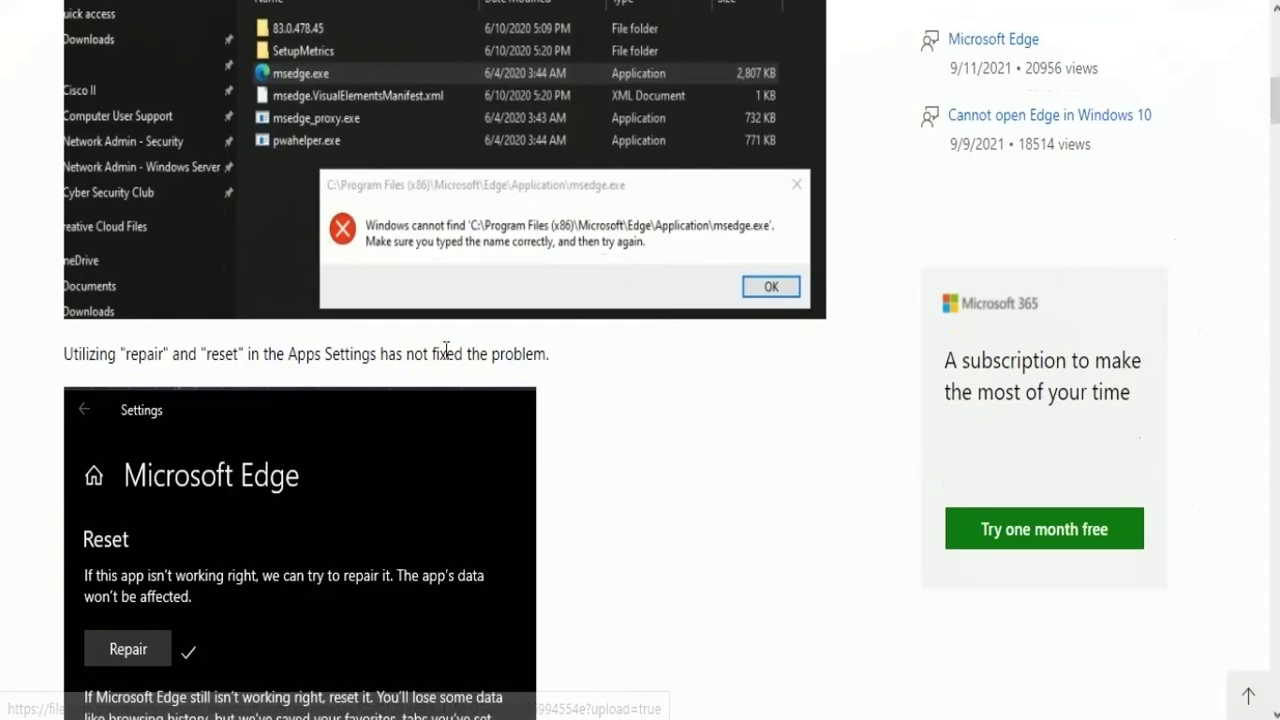
left_click_drag(409, 358, 554, 357)
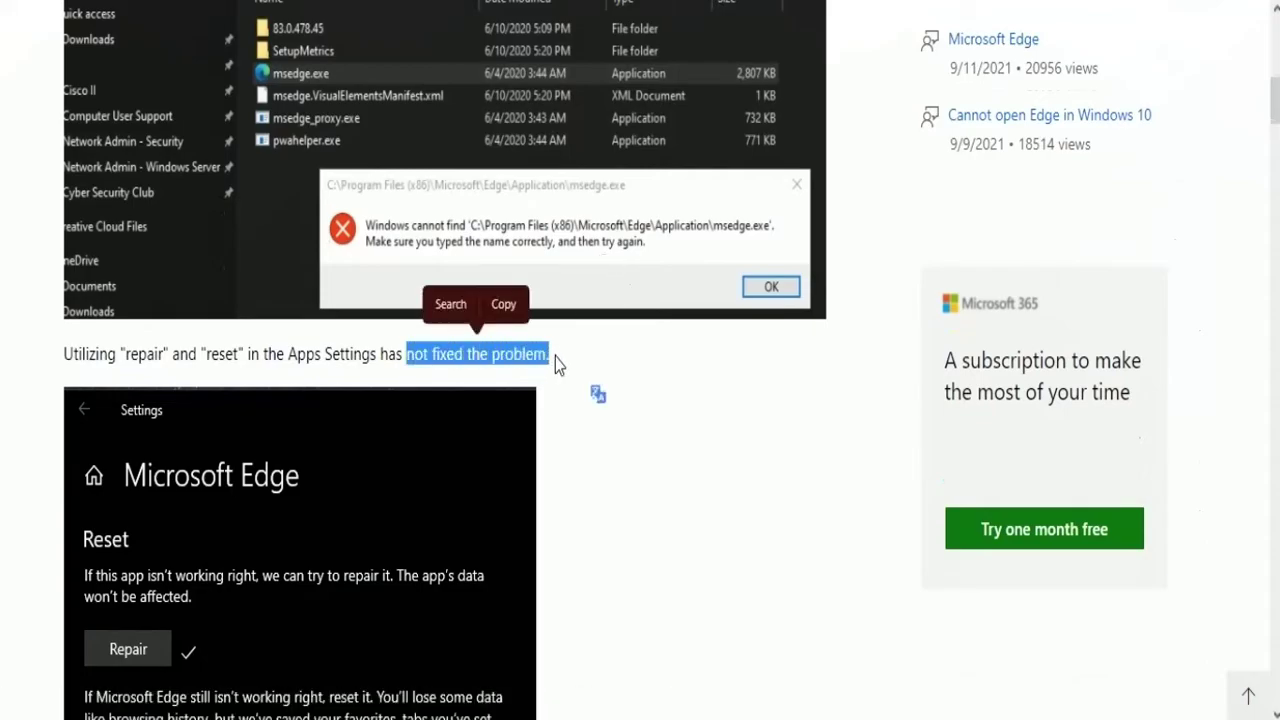
left_click(808, 362)
Step: Find the reply in the thread that explains how to remove the registry entry Avast leaves behind
scroll(872, 356, "down", 13)
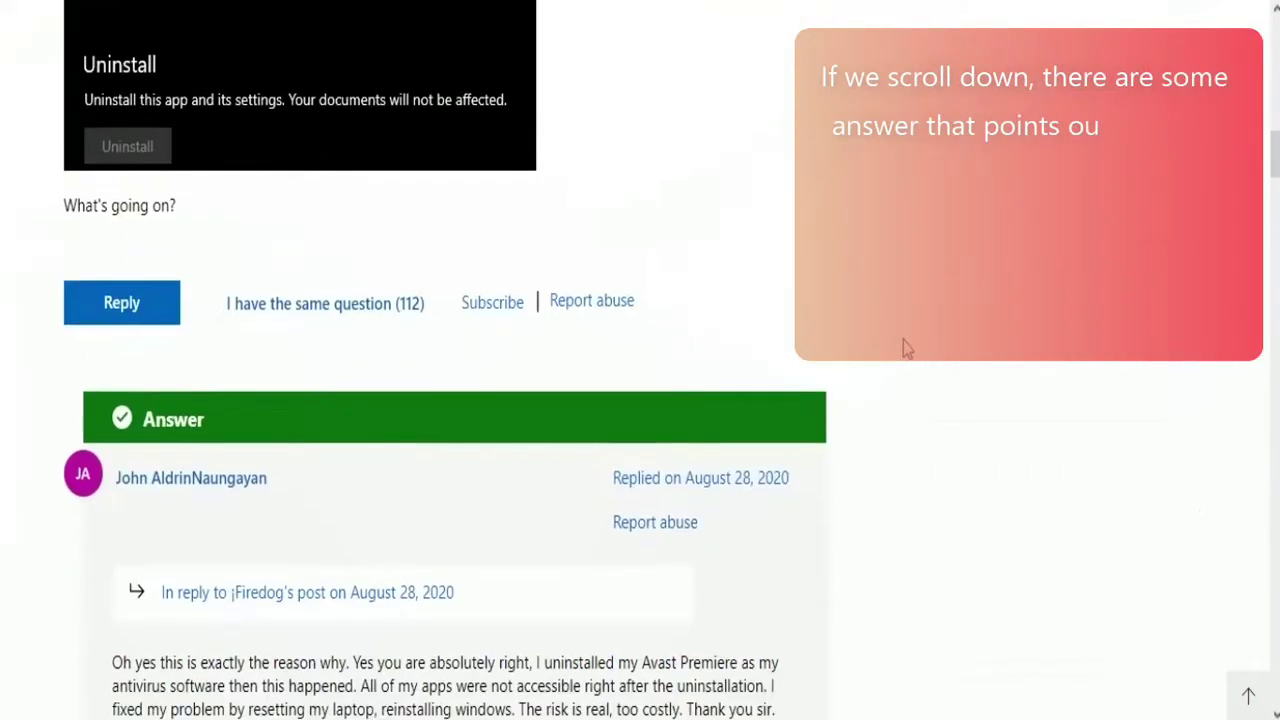
scroll(903, 348, "down", 16)
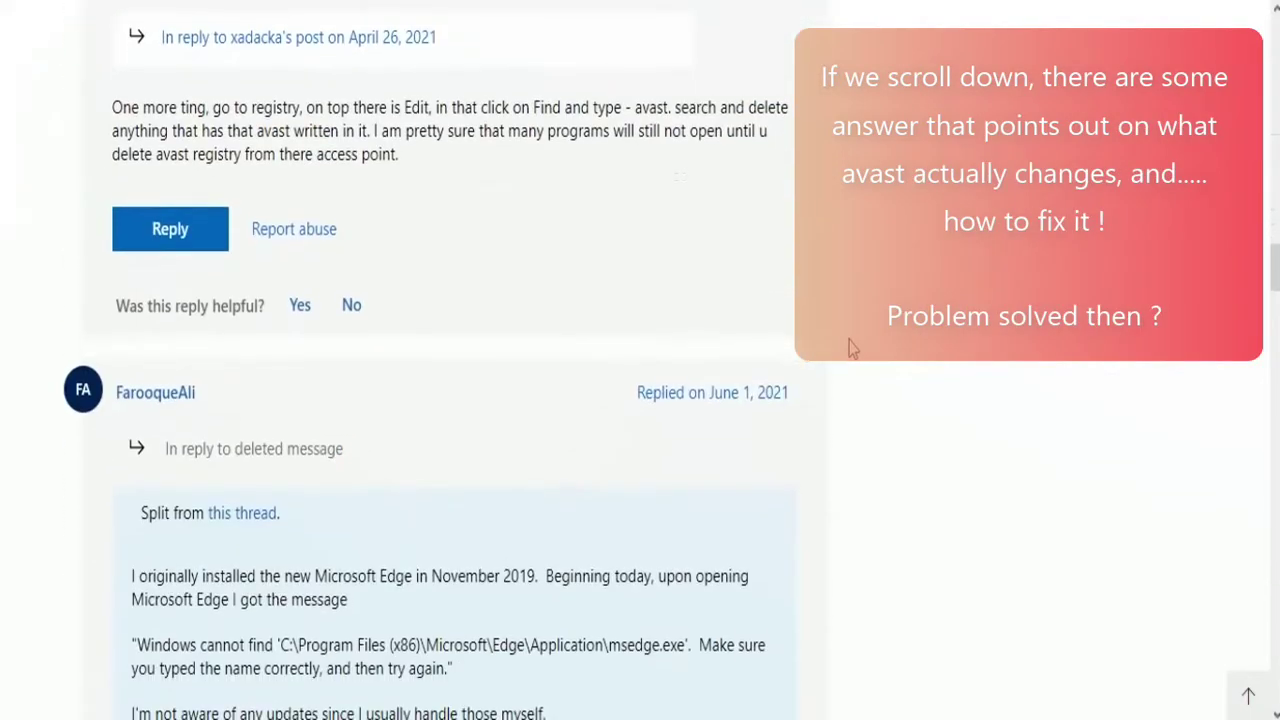
scroll(787, 349, "down", 17)
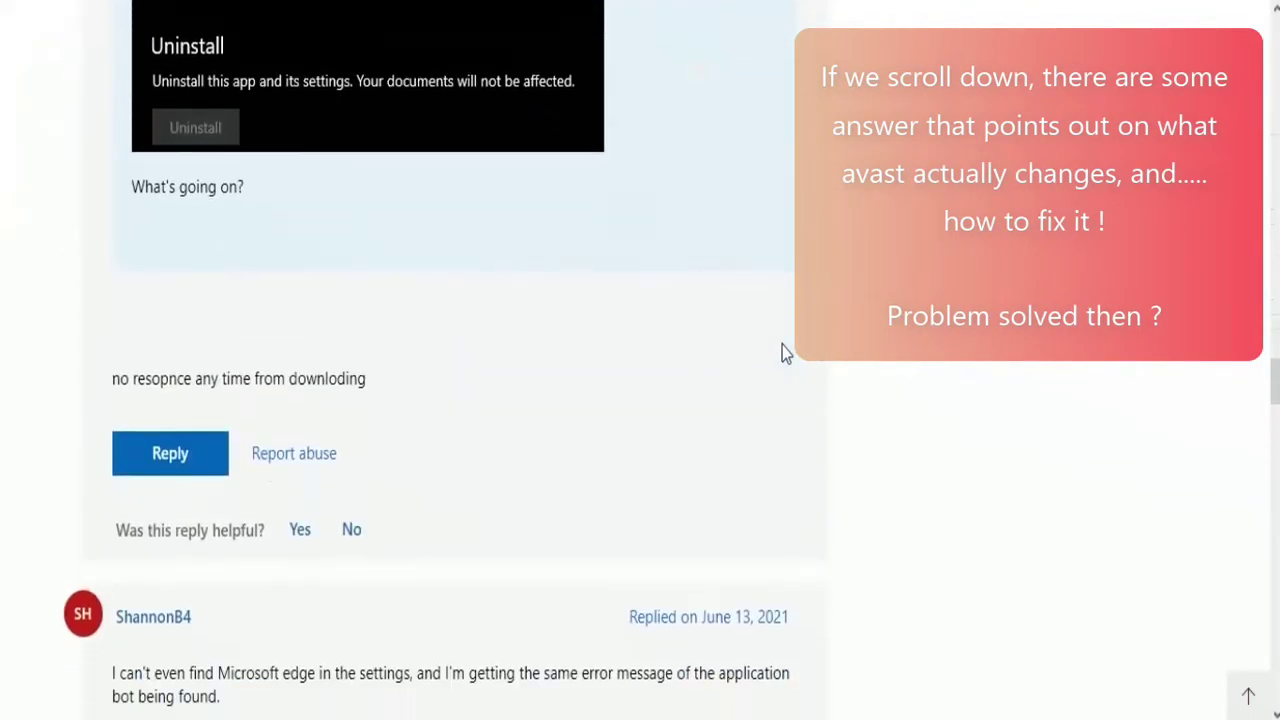
scroll(782, 345, "down", 17)
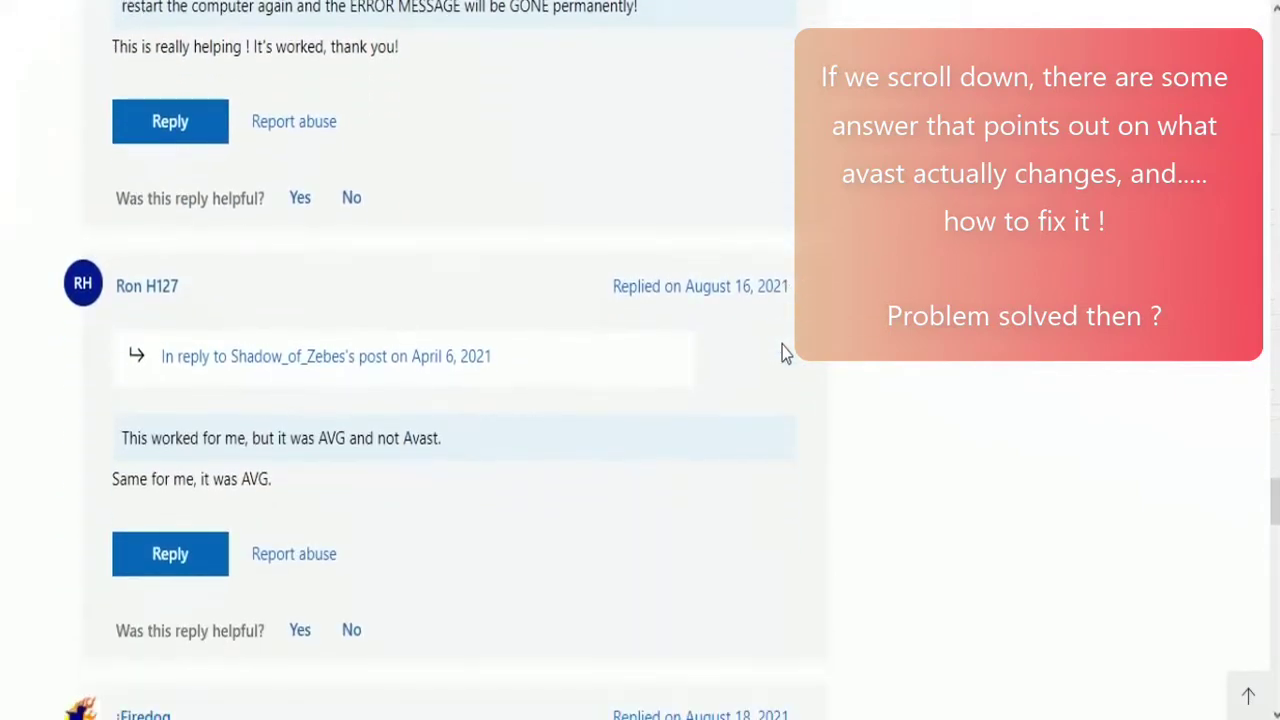
scroll(782, 345, "down", 4)
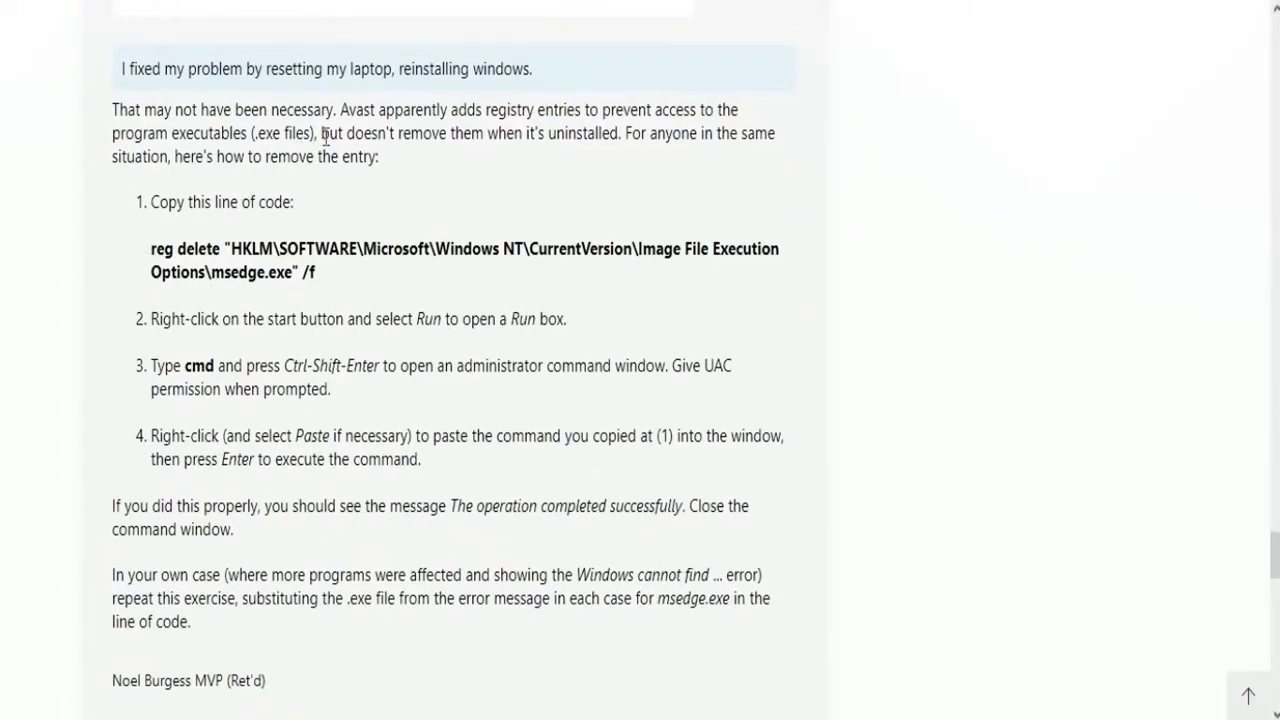
Step: Highlight the explanation of Avast's registry entries, then "reg delete" and the Image File Execution Options\msedge.exe key path in the command
left_click_drag(339, 109, 622, 145)
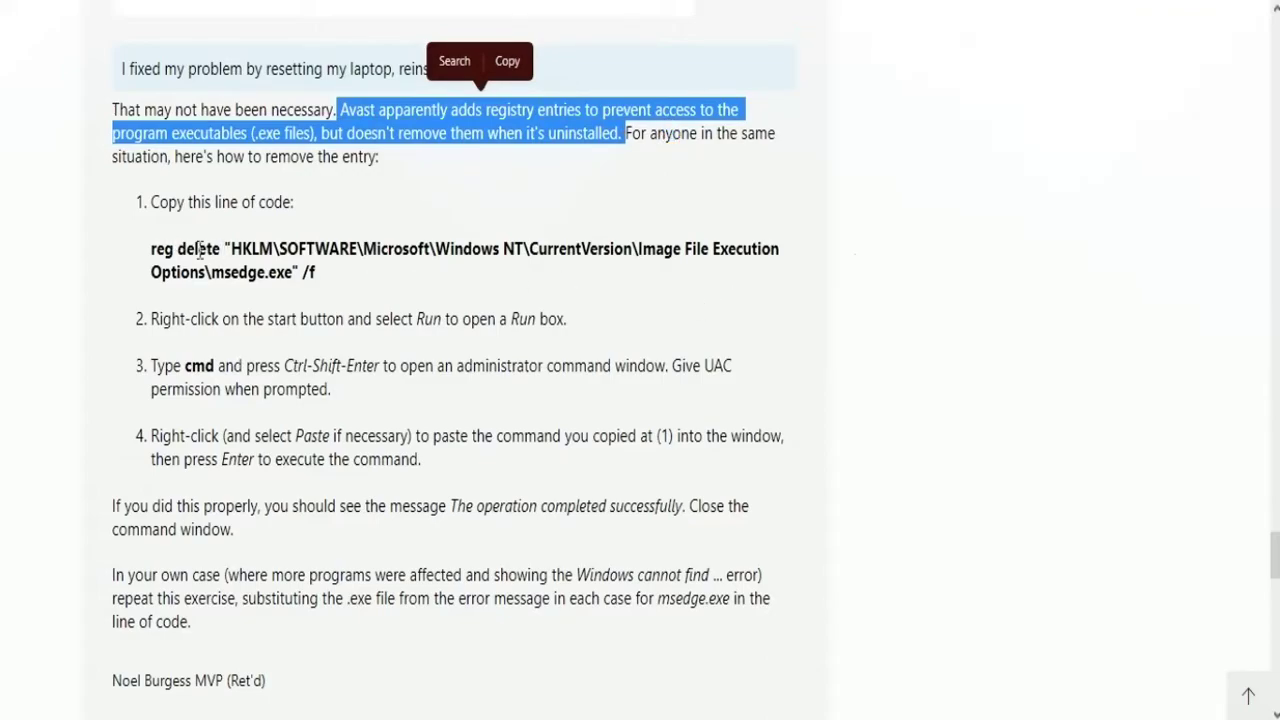
left_click_drag(151, 251, 221, 250)
left_click(317, 298)
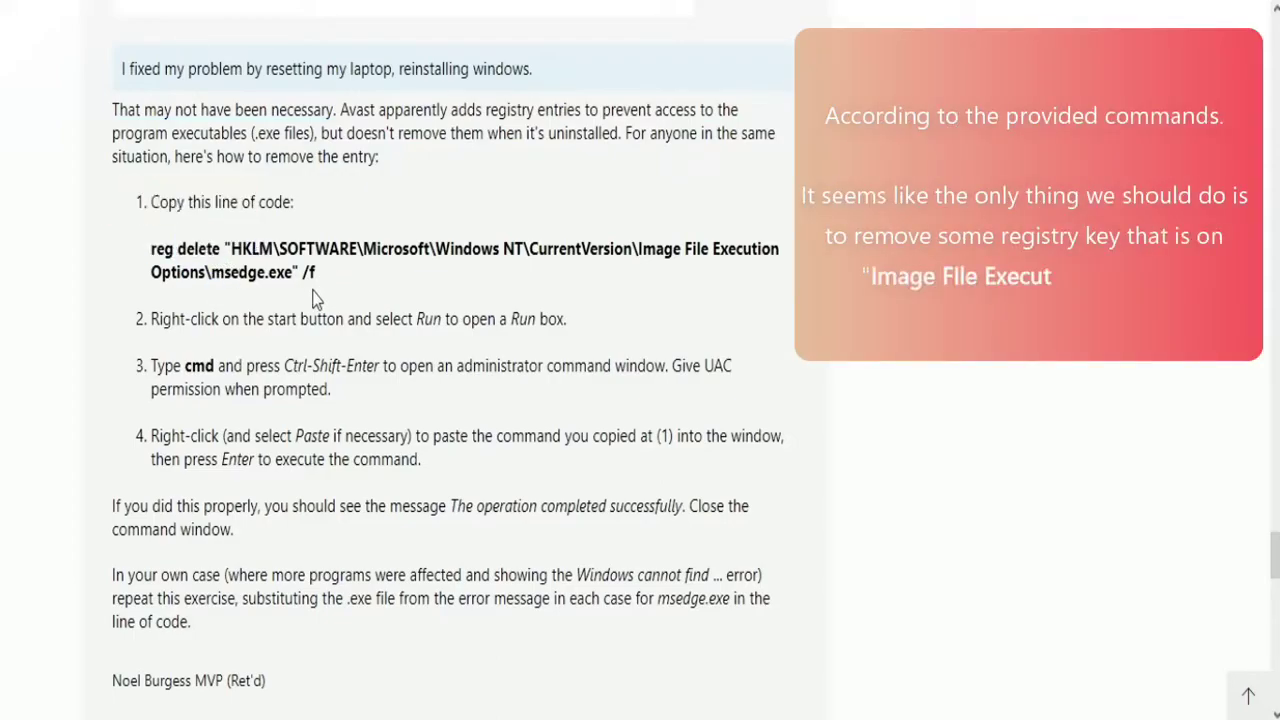
left_click_drag(243, 250, 295, 281)
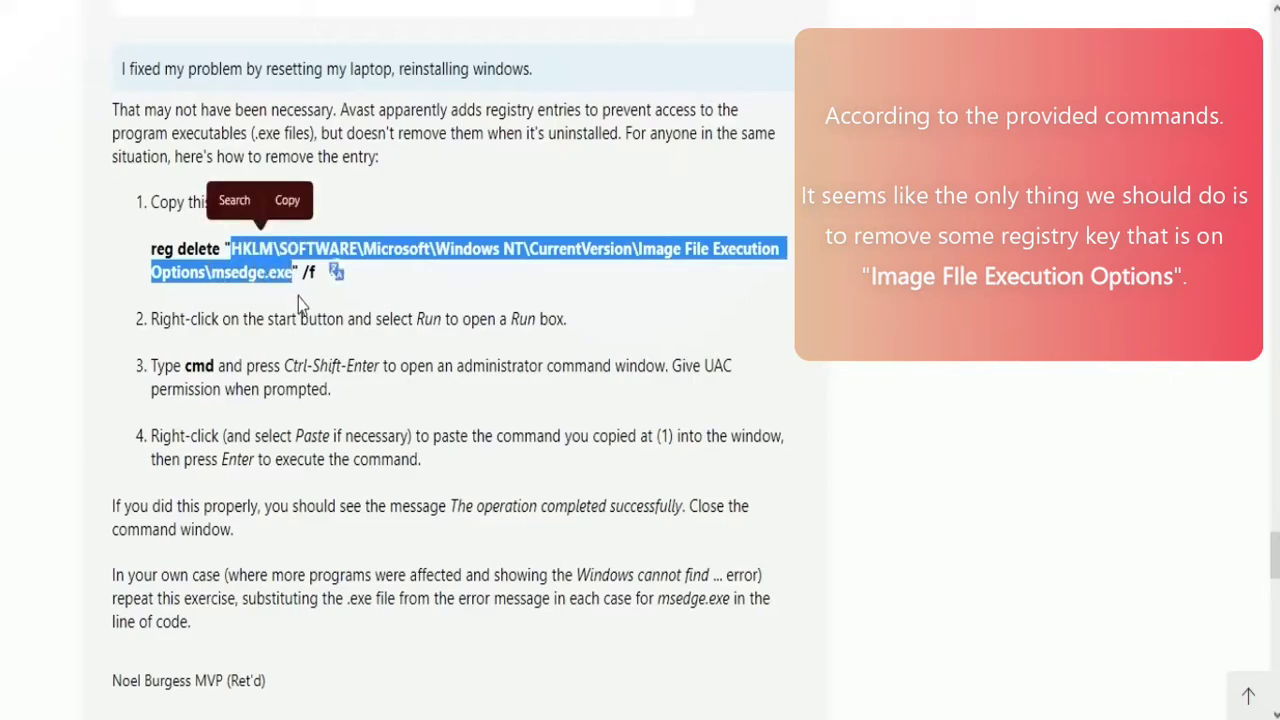
Step: Copy the msedge.exe key path from the reply's command, then highlight "Give UAC permission" in instruction 3
key("ctrl+c")
left_click(490, 283)
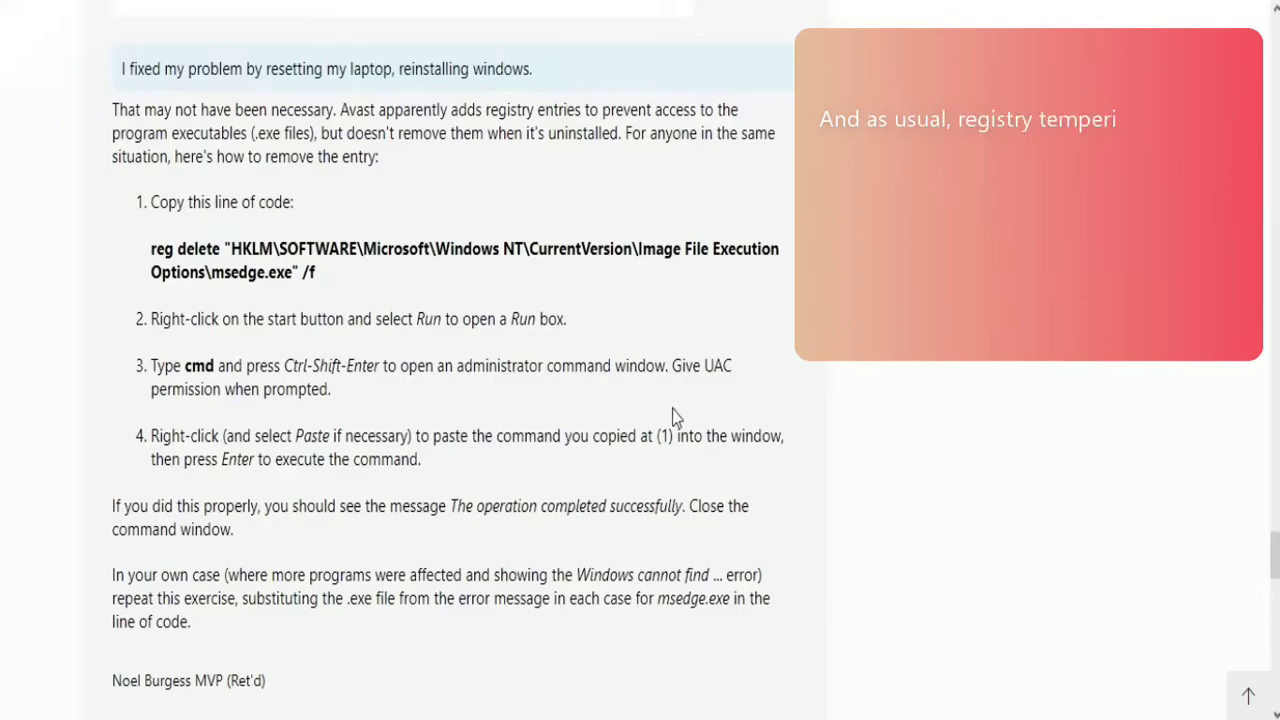
left_click_drag(672, 372, 225, 390)
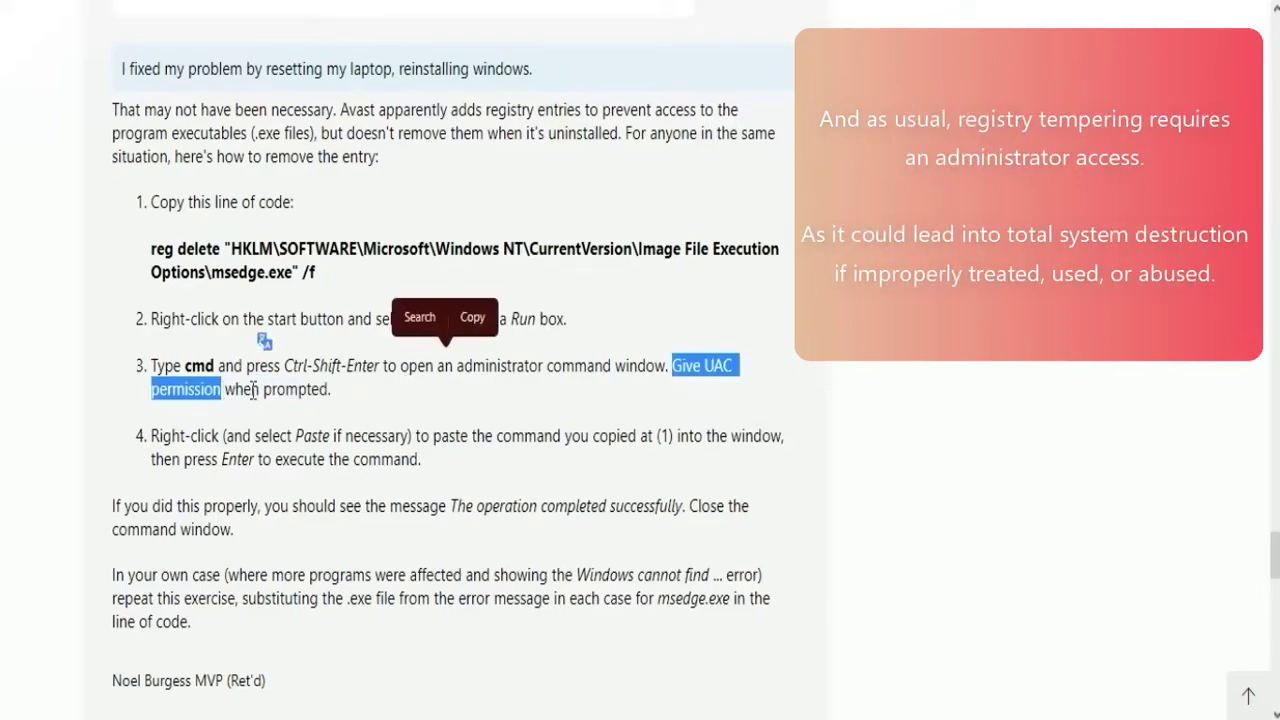
left_click(910, 396)
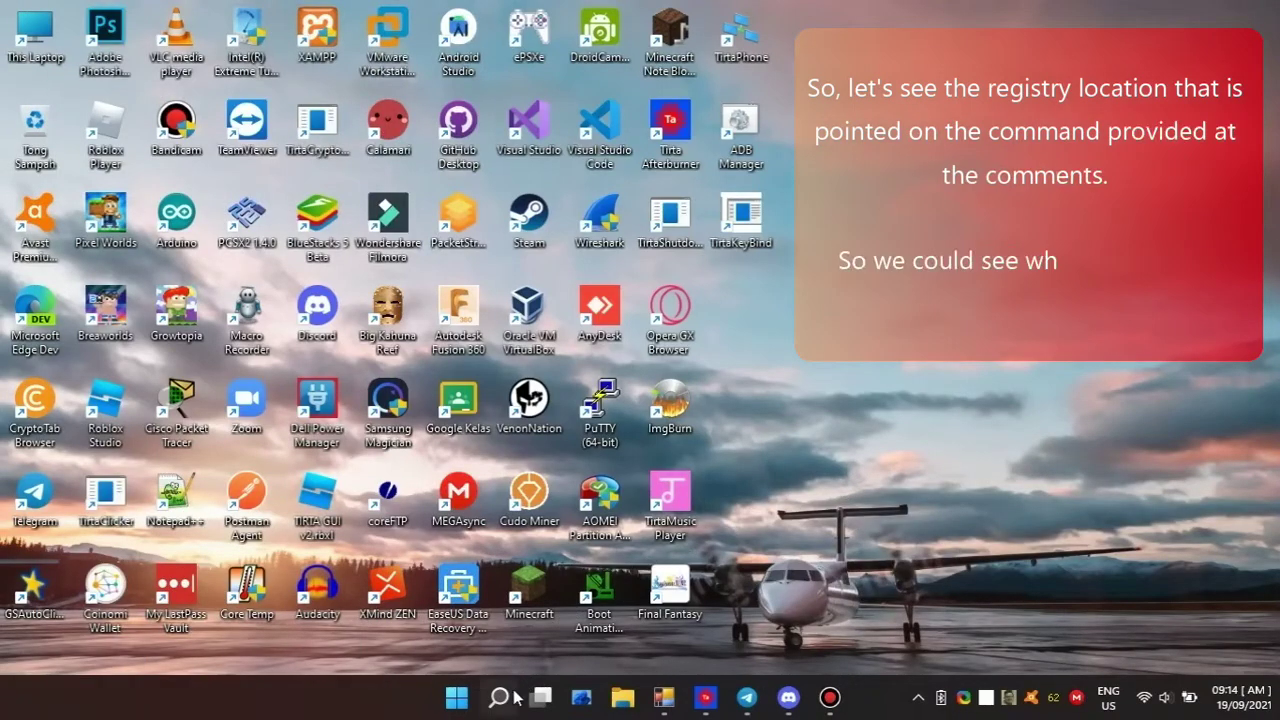
Step: Search Windows for "regedit" and launch Registry Editor
left_click(500, 697)
type("regedit")
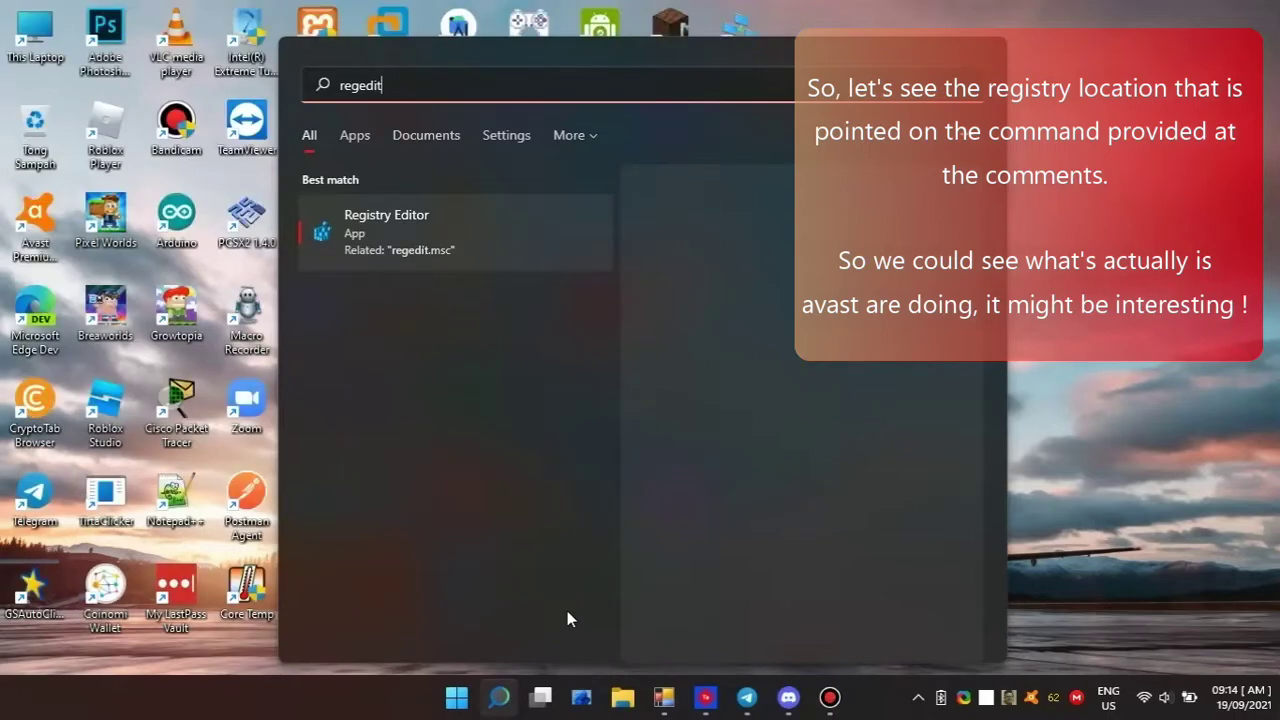
key("Return")
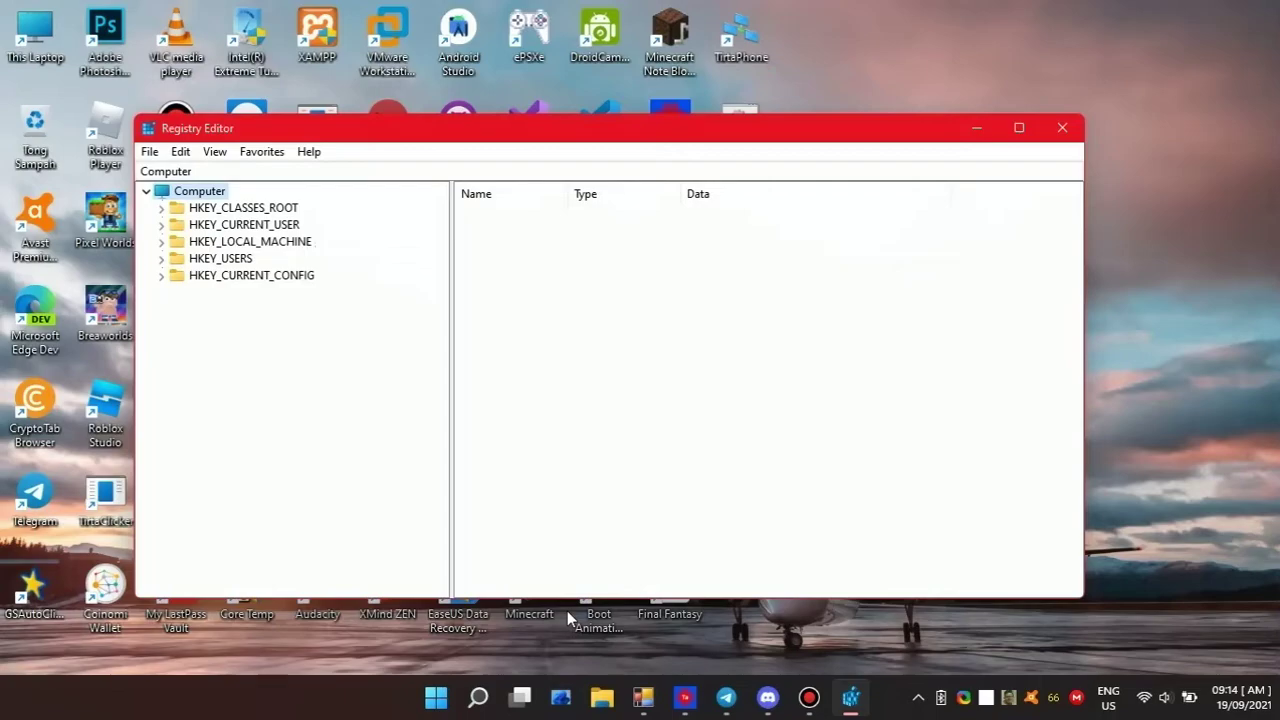
Step: Expand the registry tree down to HKEY_LOCAL_MACHINE\SOFTWARE\Microsoft
left_click(161, 241)
left_click(177, 342)
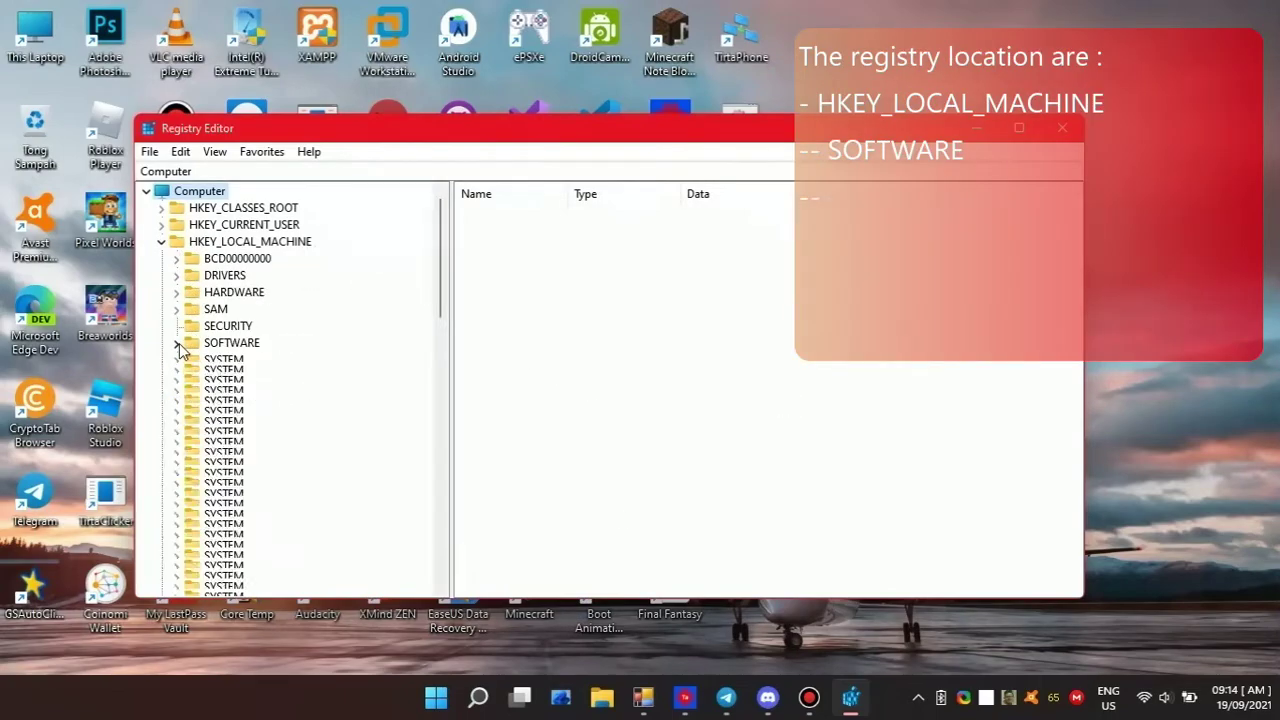
scroll(179, 343, "down", 8)
scroll(300, 300, "down", 9)
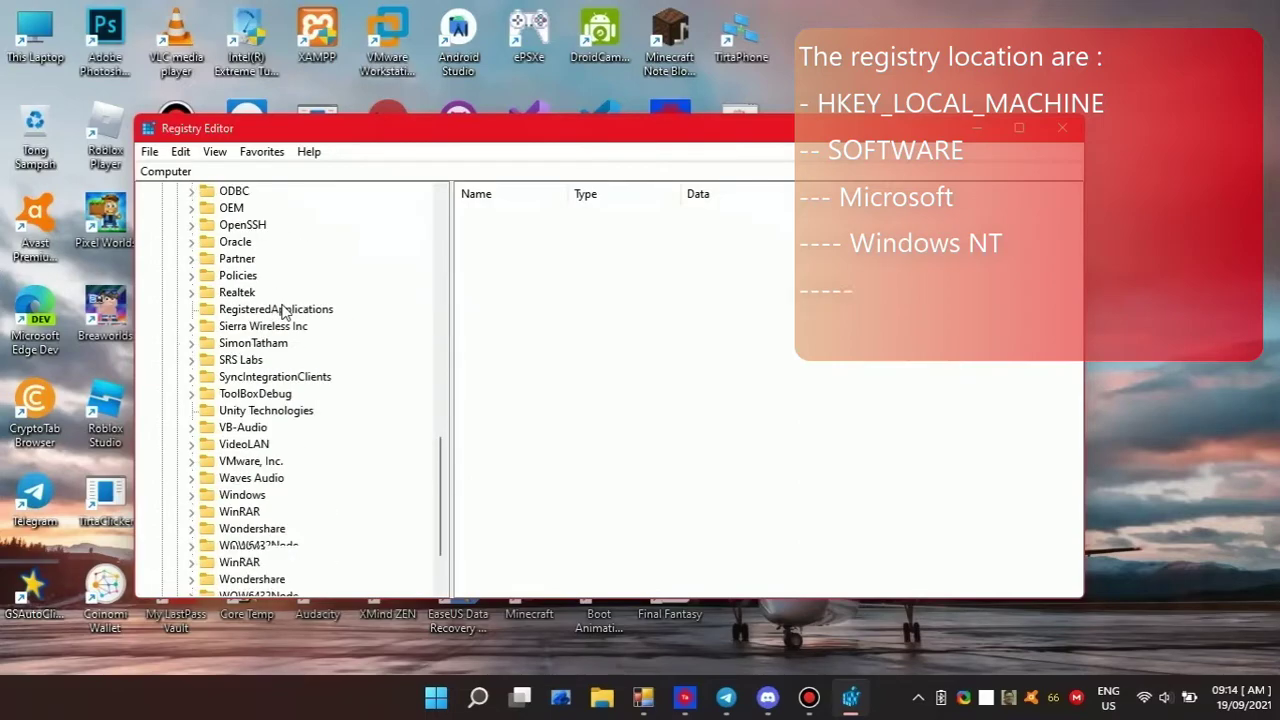
scroll(225, 317, "up", 5)
left_click(193, 343)
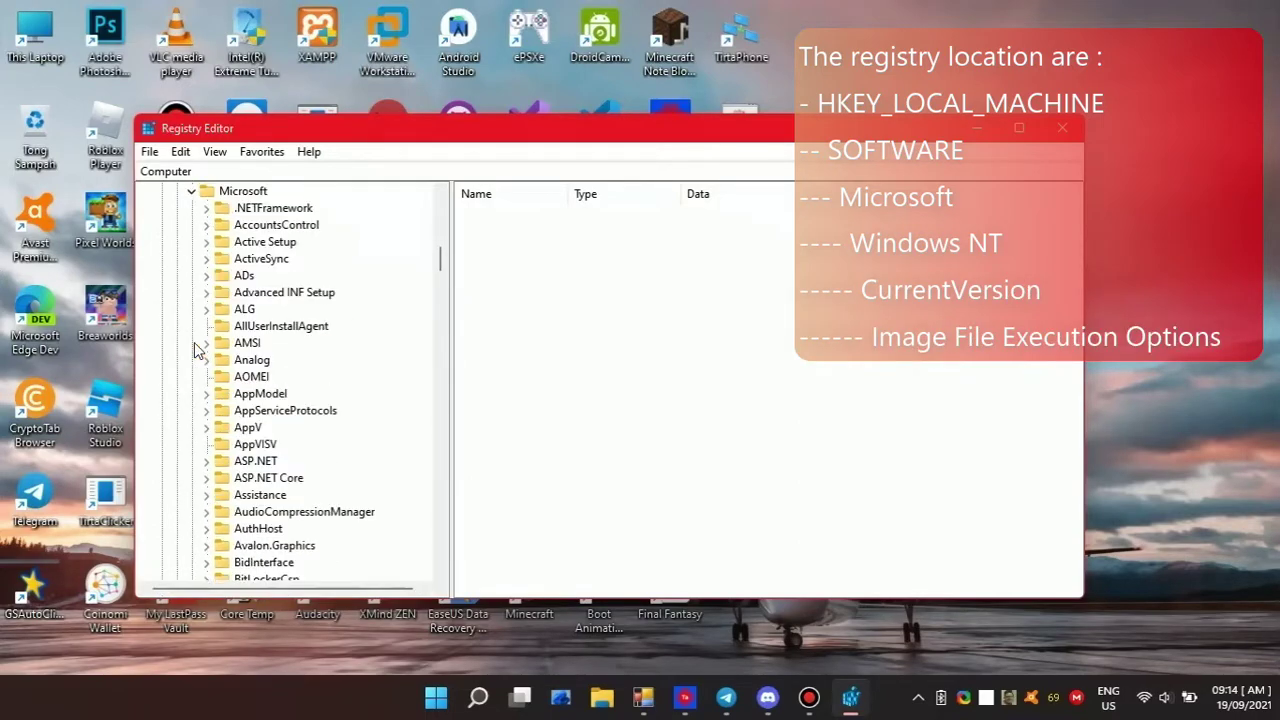
Step: Find the Windows NT key under Microsoft and expand it
scroll(240, 345, "down", 6)
scroll(257, 345, "down", 20)
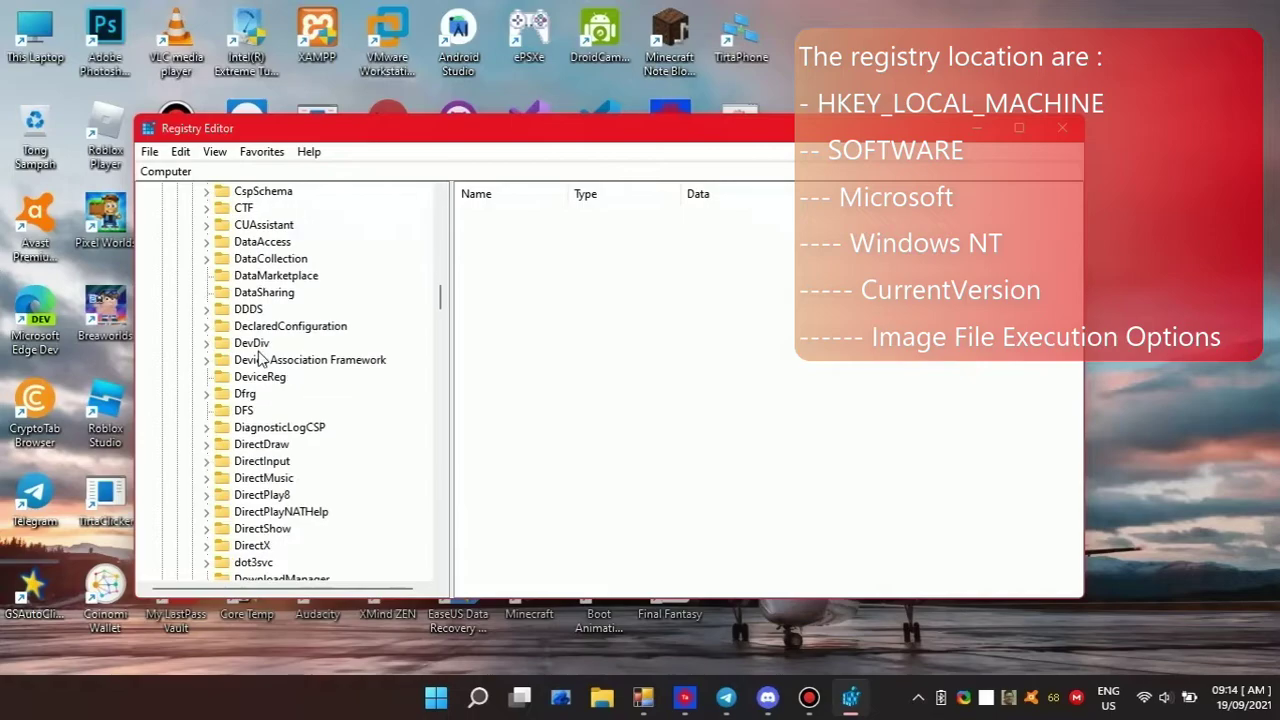
scroll(250, 385, "down", 20)
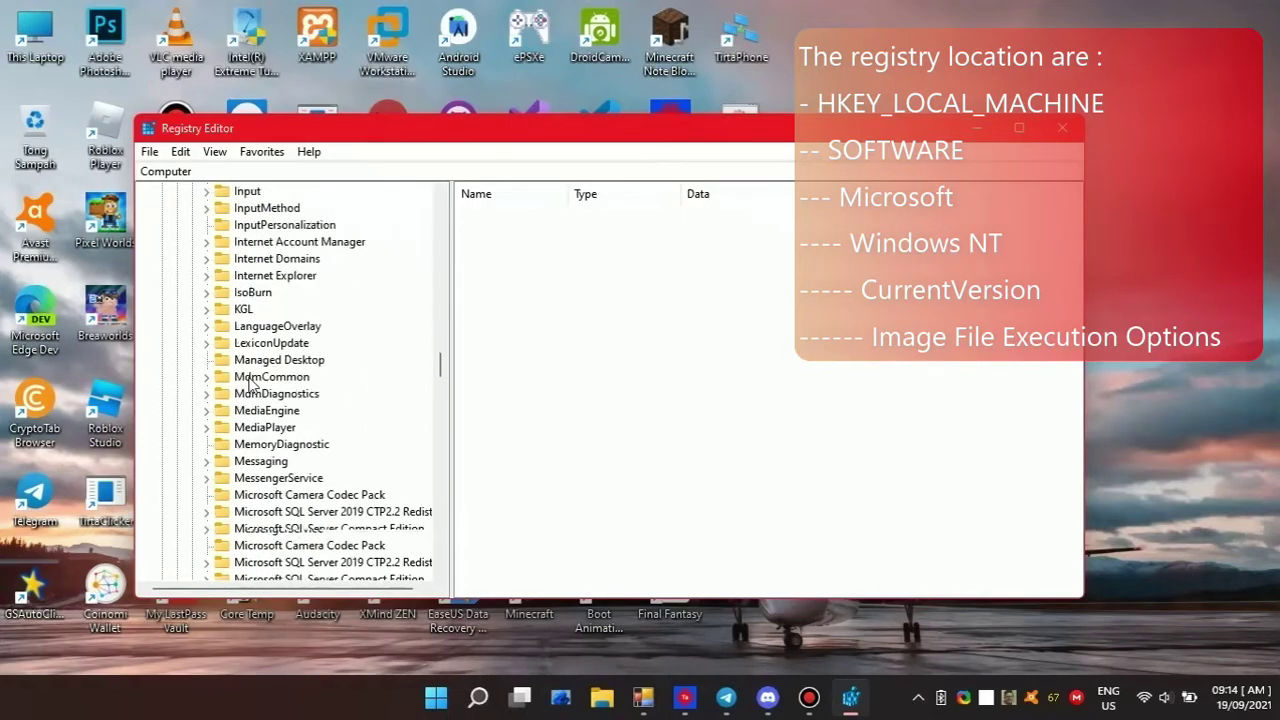
scroll(250, 420, "down", 11)
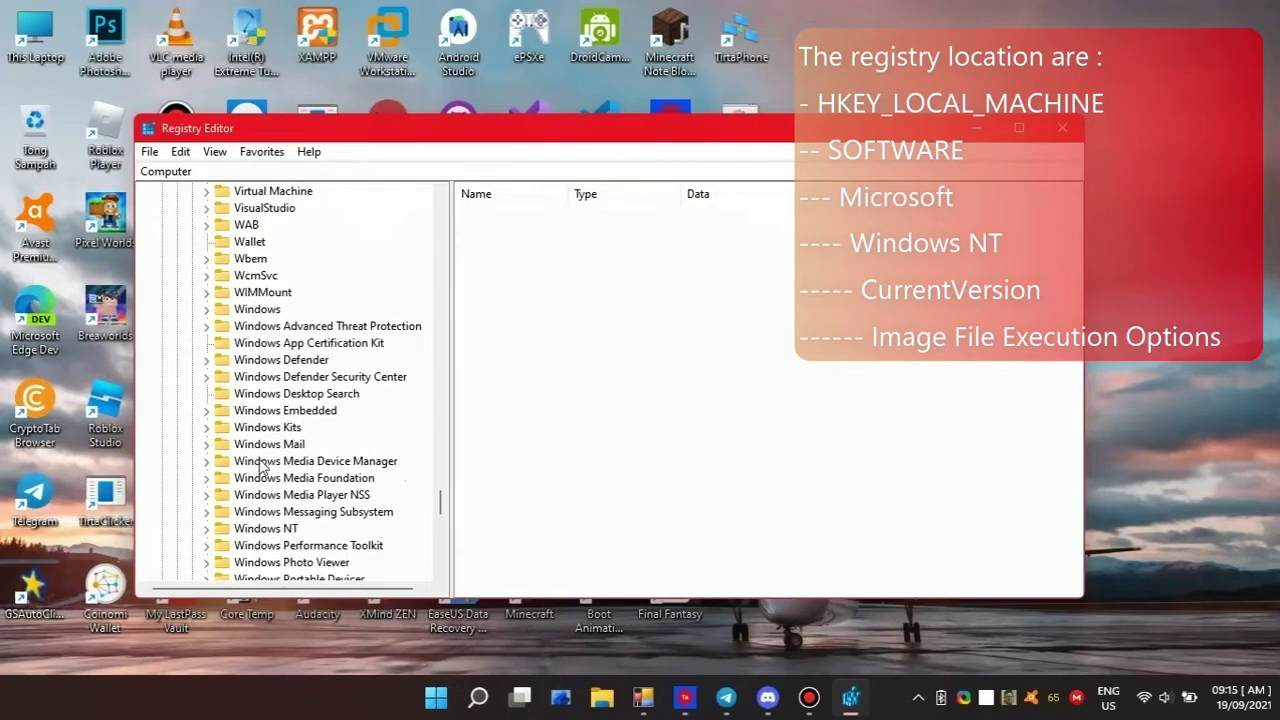
left_click(207, 528)
scroll(215, 500, "down", 3)
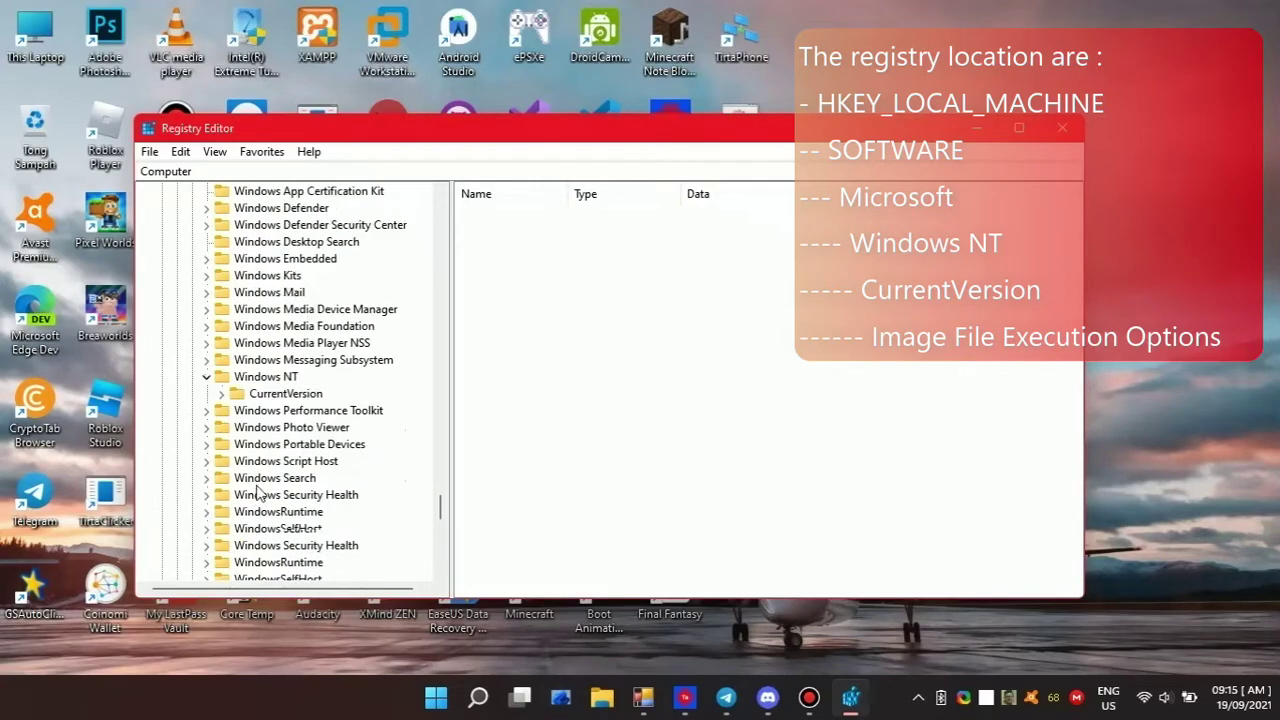
Step: Expand CurrentVersion, then select its Image File Execution Options key and expand it to list the per-application keys
left_click(218, 393)
scroll(250, 370, "down", 9)
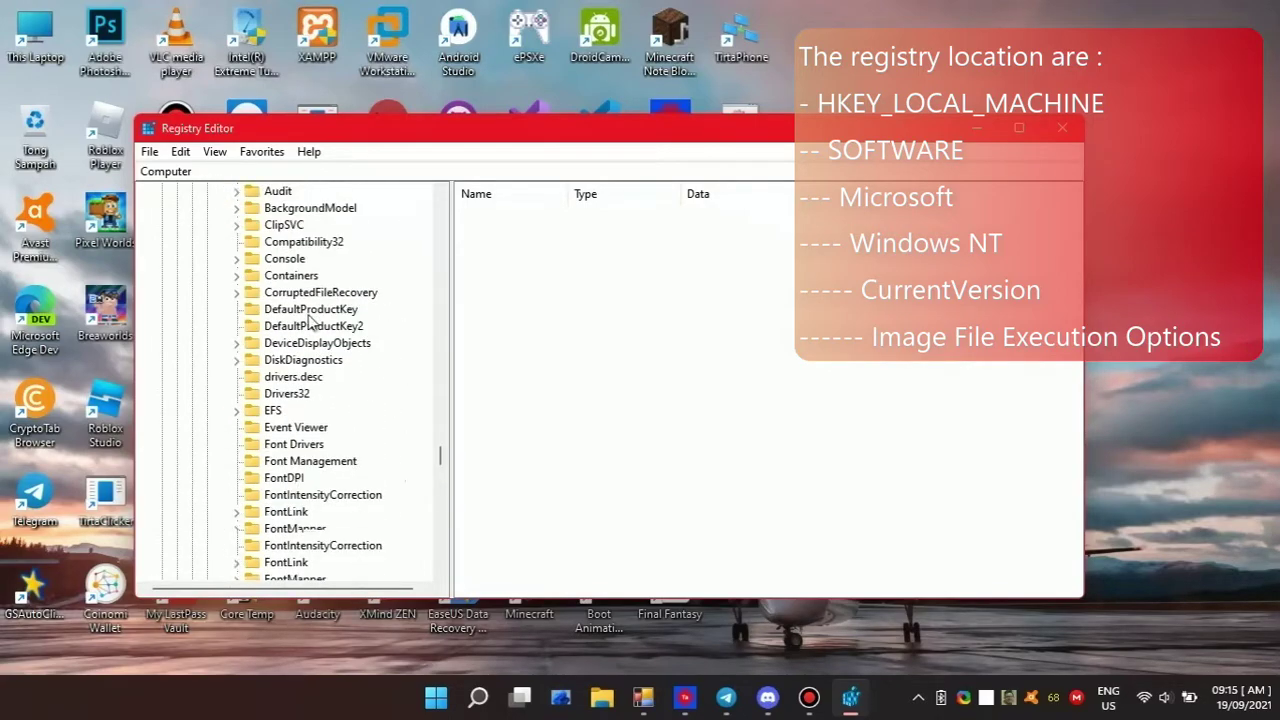
scroll(275, 344, "up", 3)
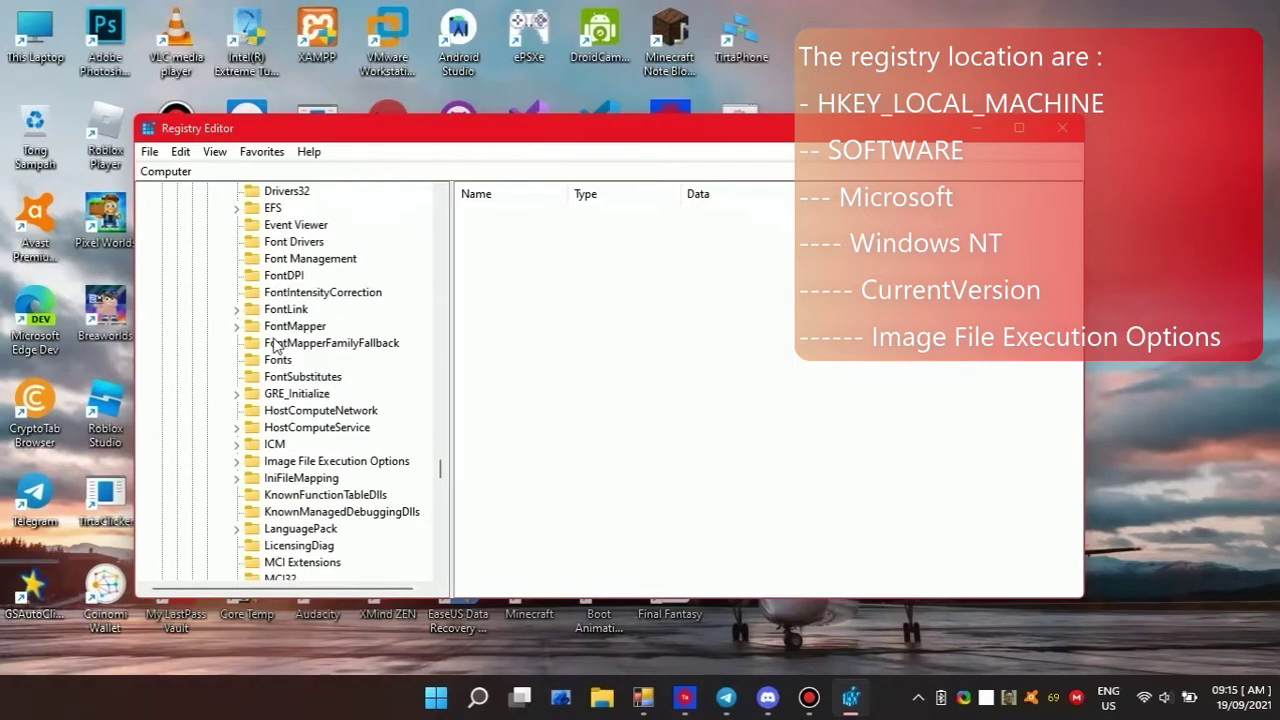
left_click(280, 464)
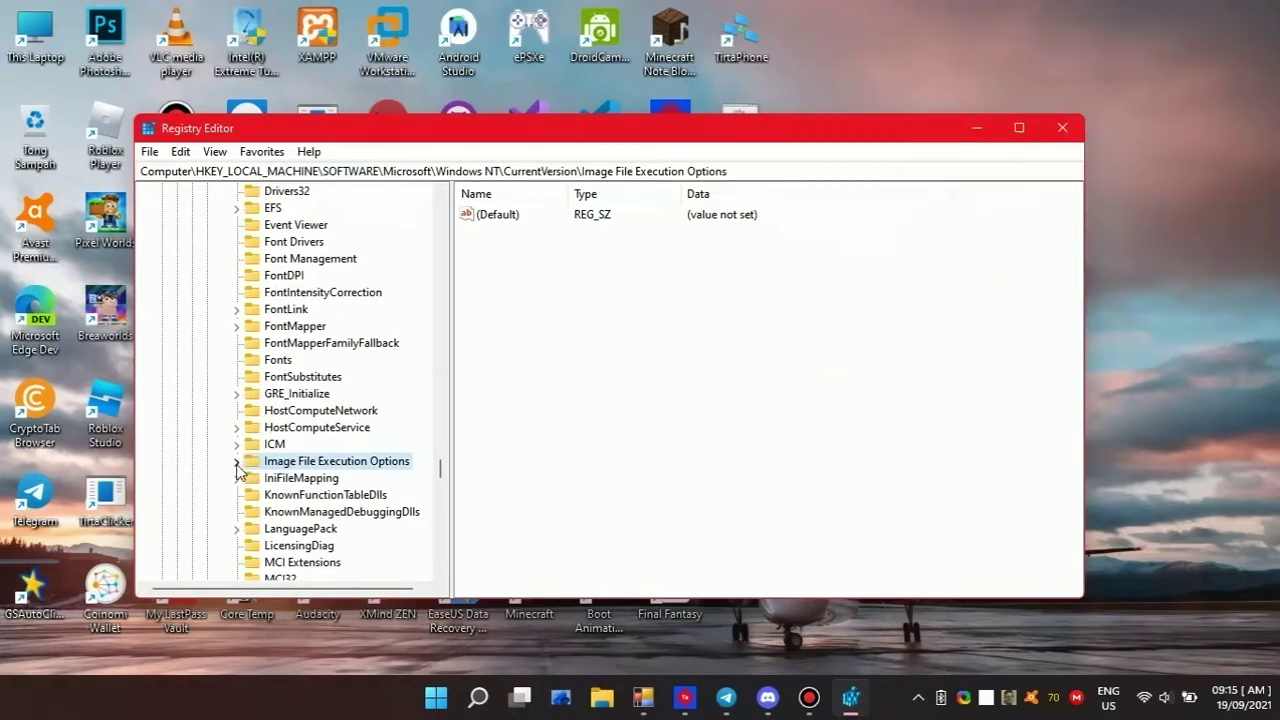
left_click(236, 463)
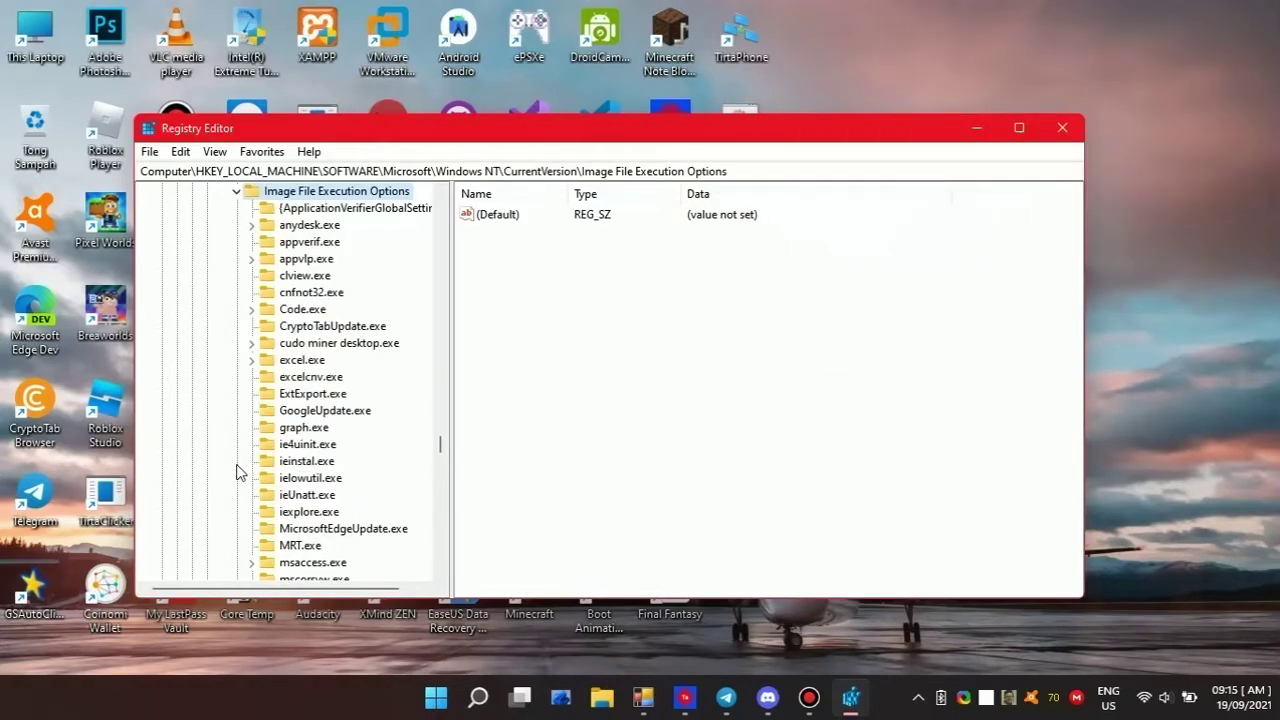
Step: Examine the values of the application keys from anydesk.exe to msaccess.exe, including appvlp.exe, Code.exe, excel.exe and graph.exe
left_click(326, 227)
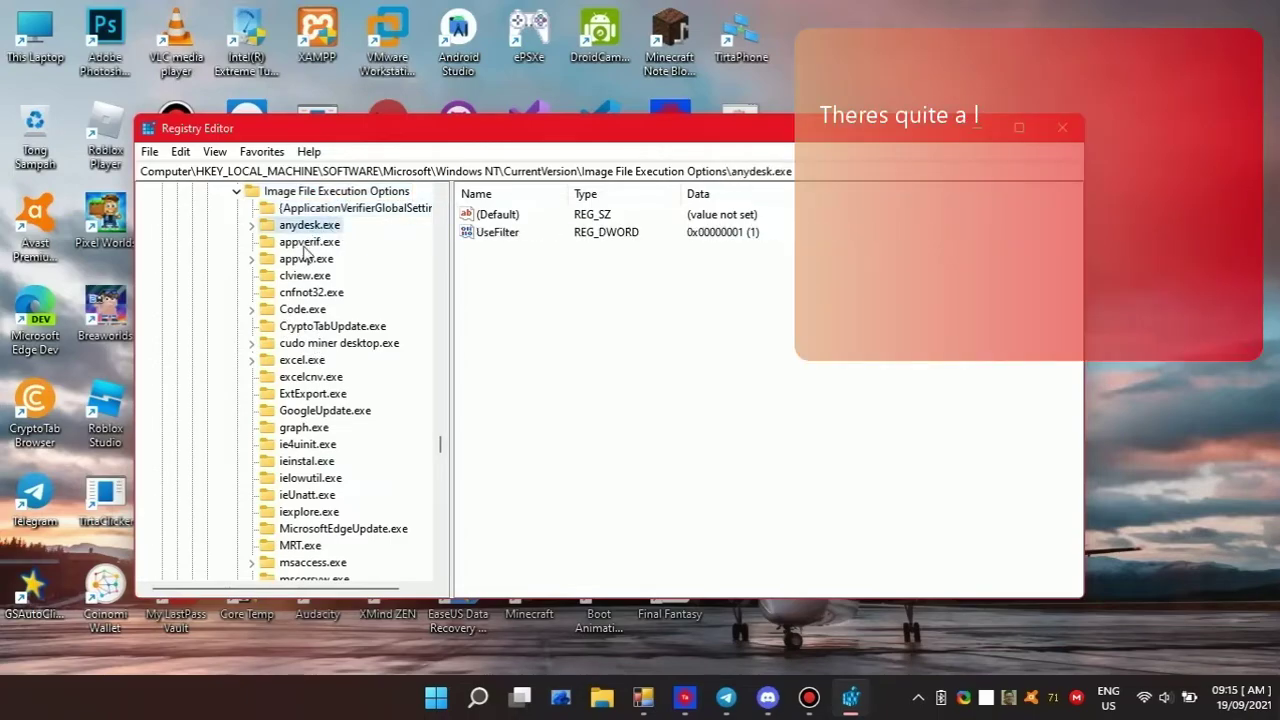
left_click(310, 243)
left_click(307, 259)
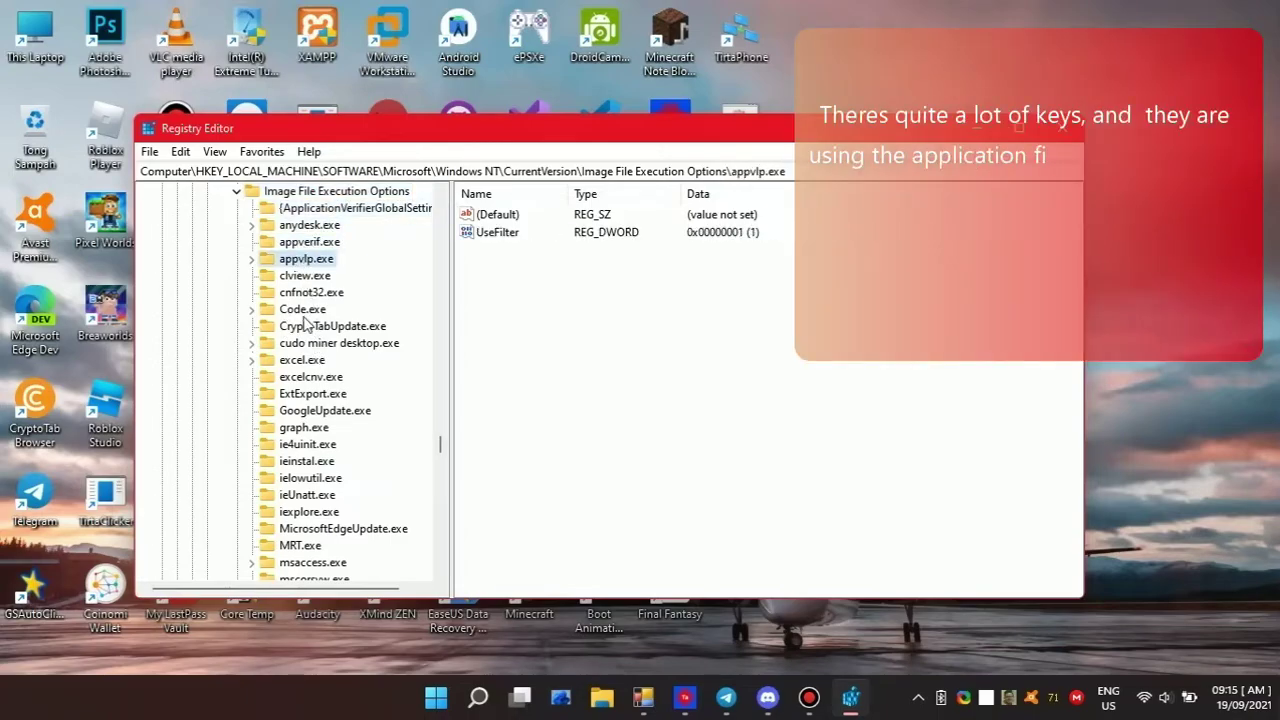
left_click(304, 310)
left_click(305, 343)
left_click(305, 360)
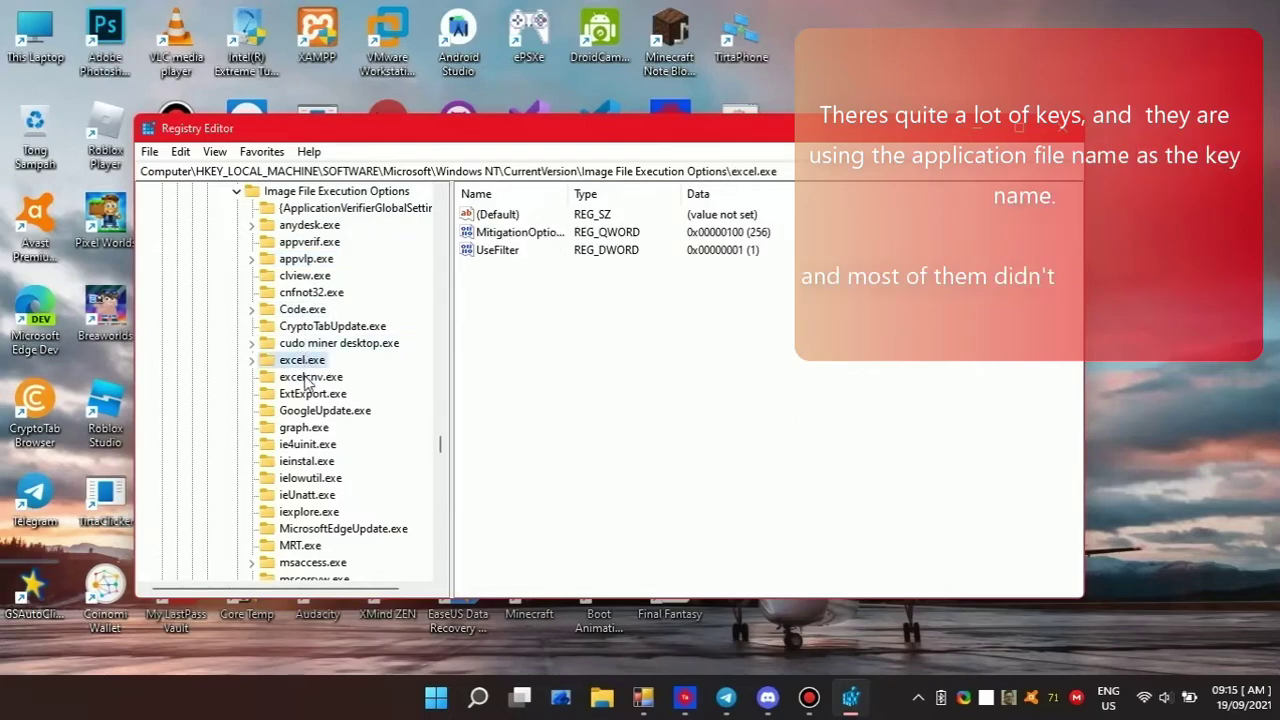
left_click(307, 394)
left_click(311, 426)
scroll(311, 427, "down", 4)
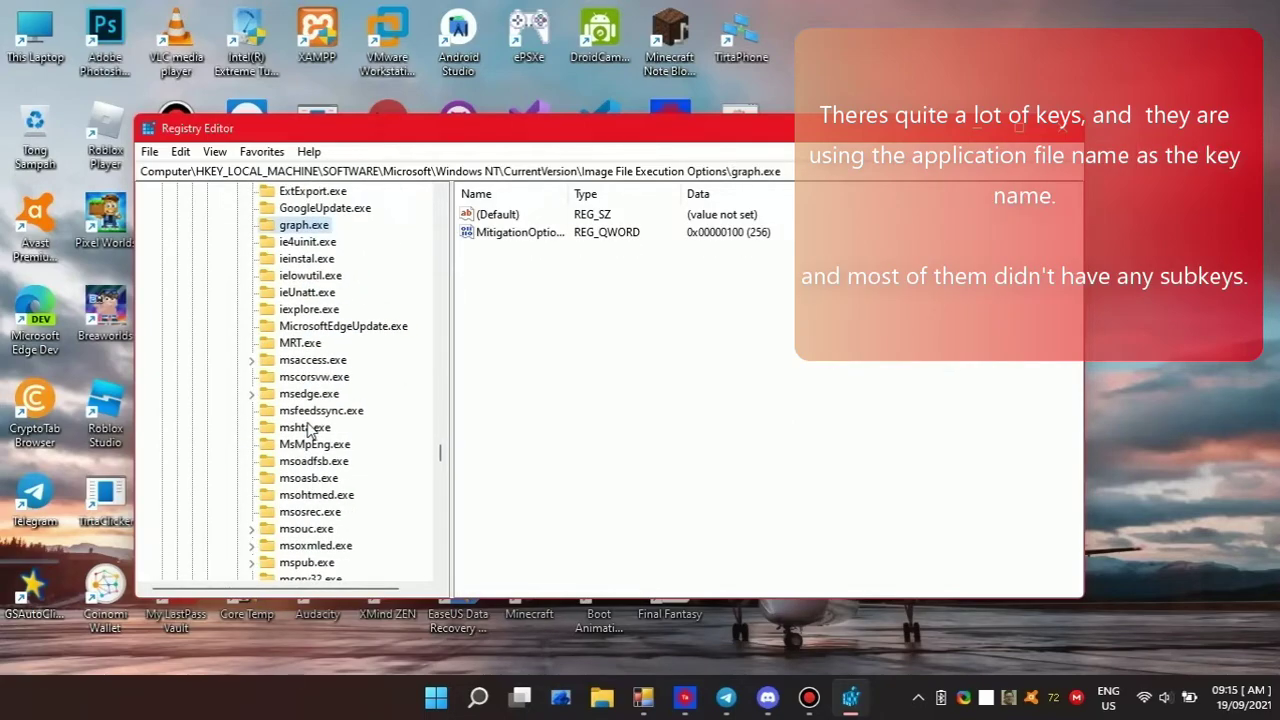
left_click(315, 362)
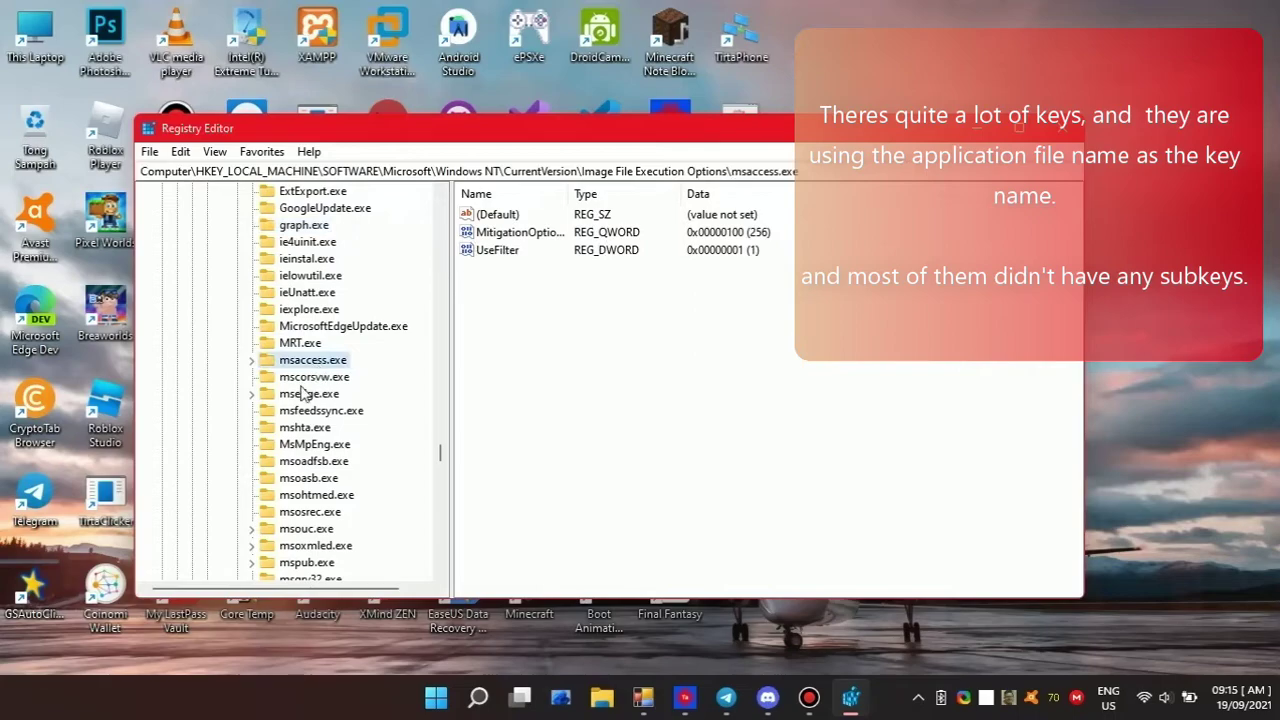
Step: View the msqry32.exe values, then expand onenote.exe and inspect the values in its _PD subkey
scroll(265, 378, "down", 5)
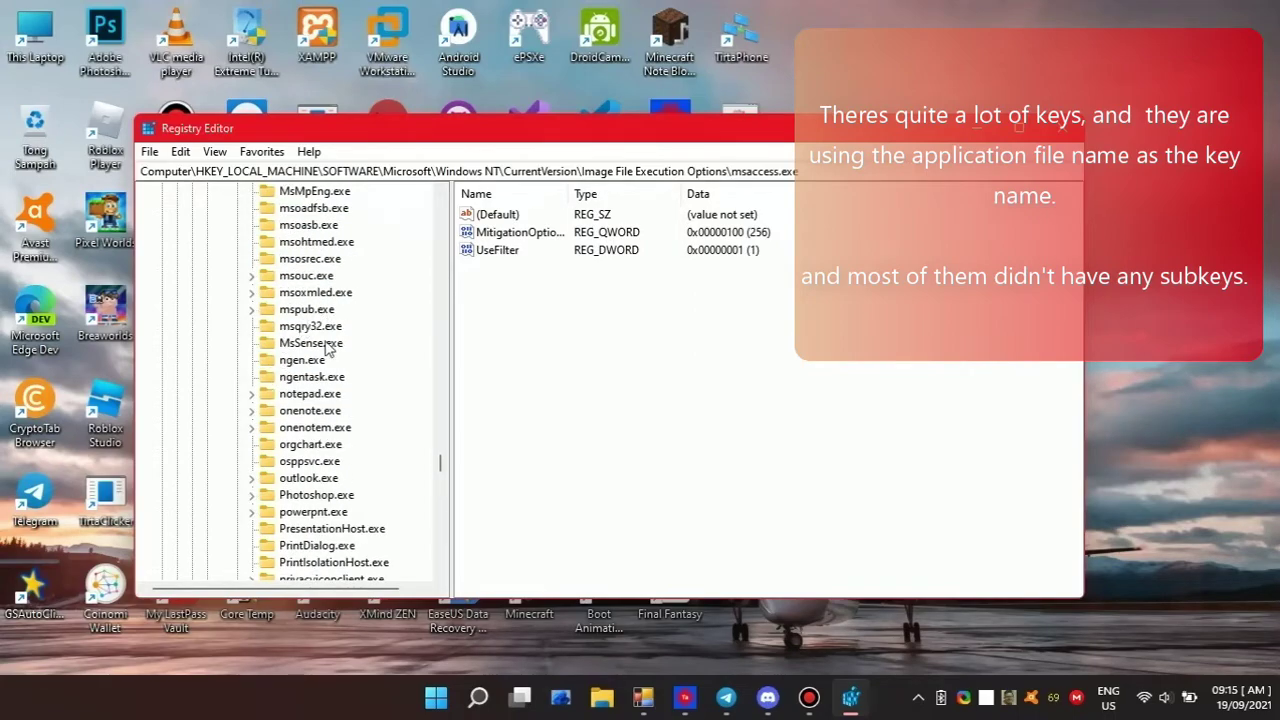
left_click(300, 328)
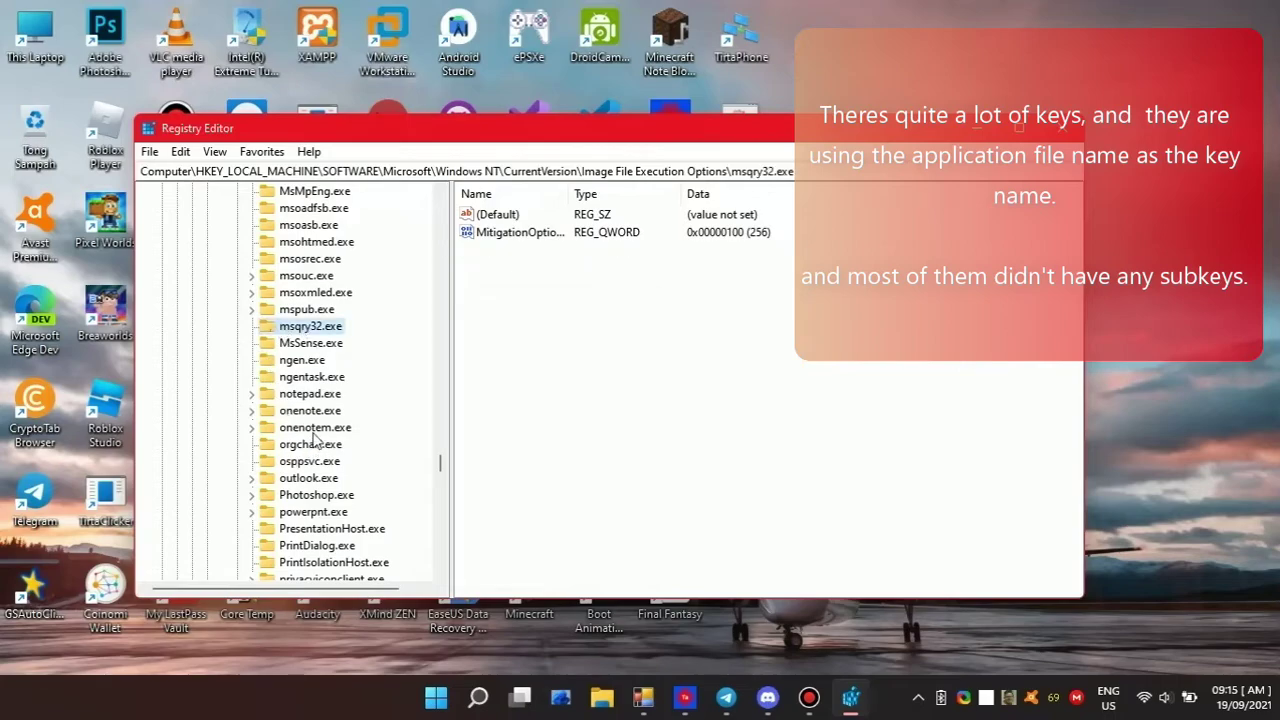
left_click(252, 411)
left_click(323, 432)
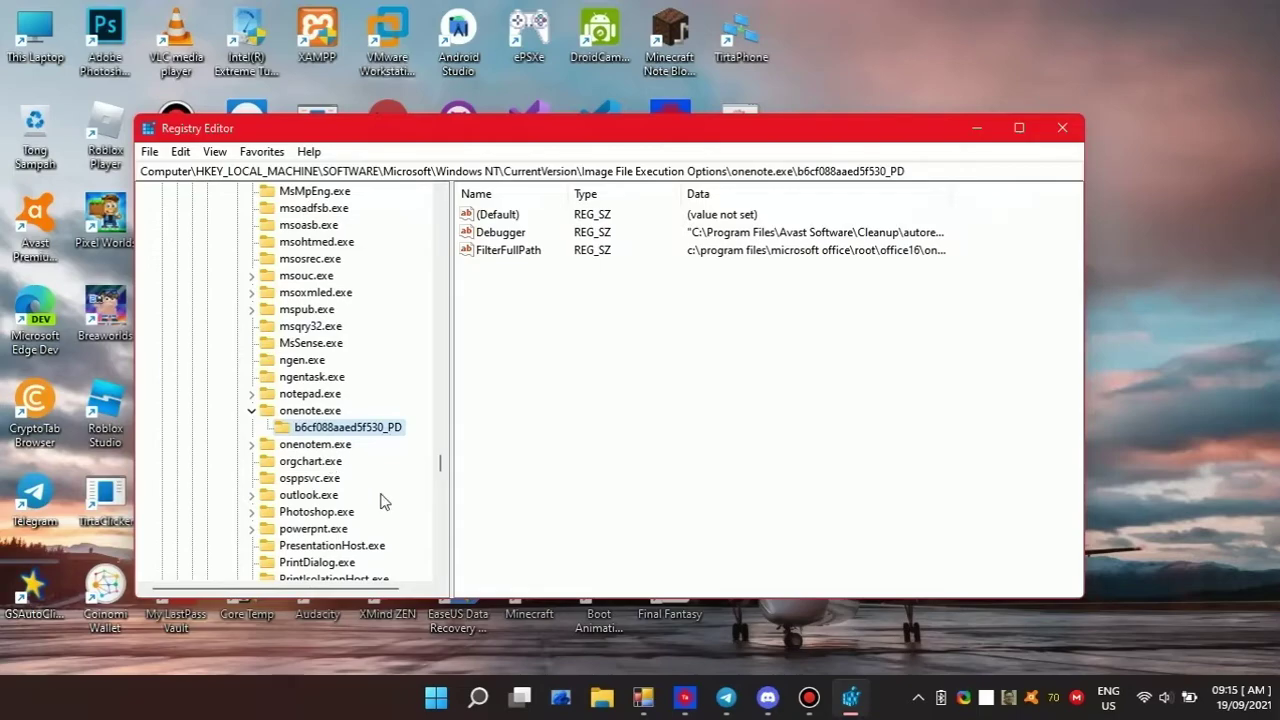
Step: Search for "onenote", open its file location, and test launching the OneNote shortcut from there, dismissing the resulting dialog
left_click(478, 697)
type("onenote")
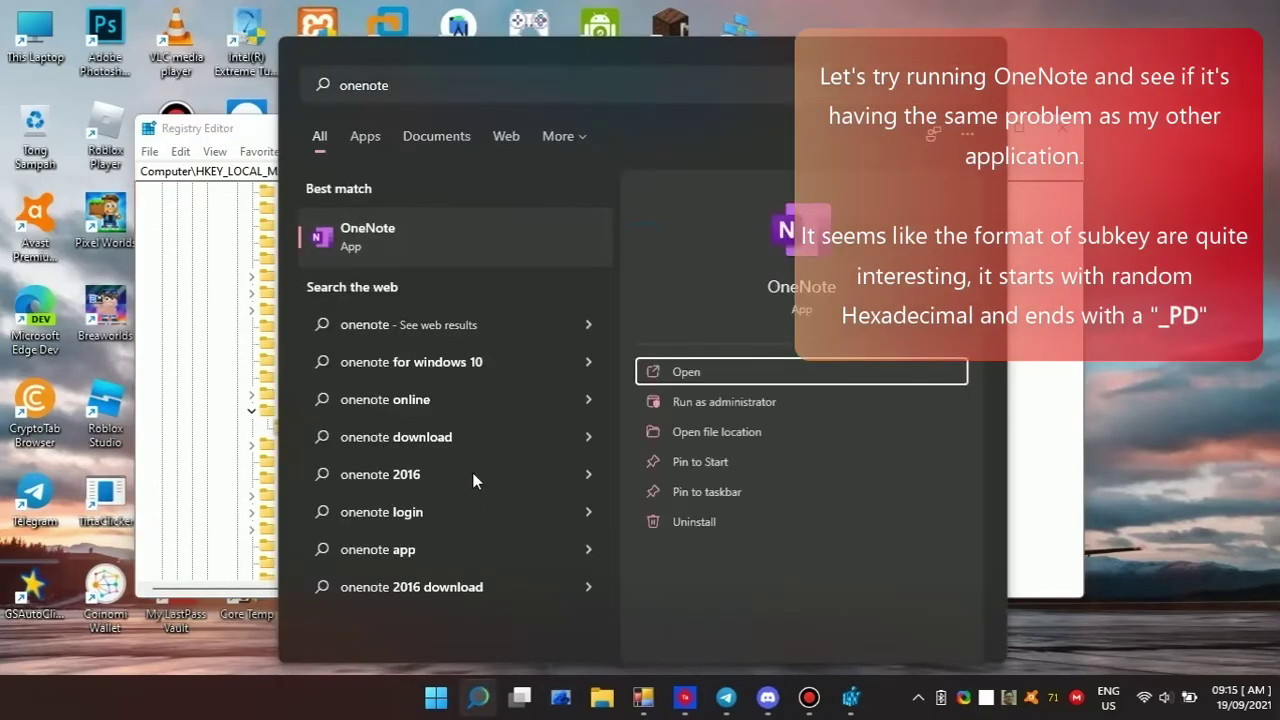
left_click(676, 440)
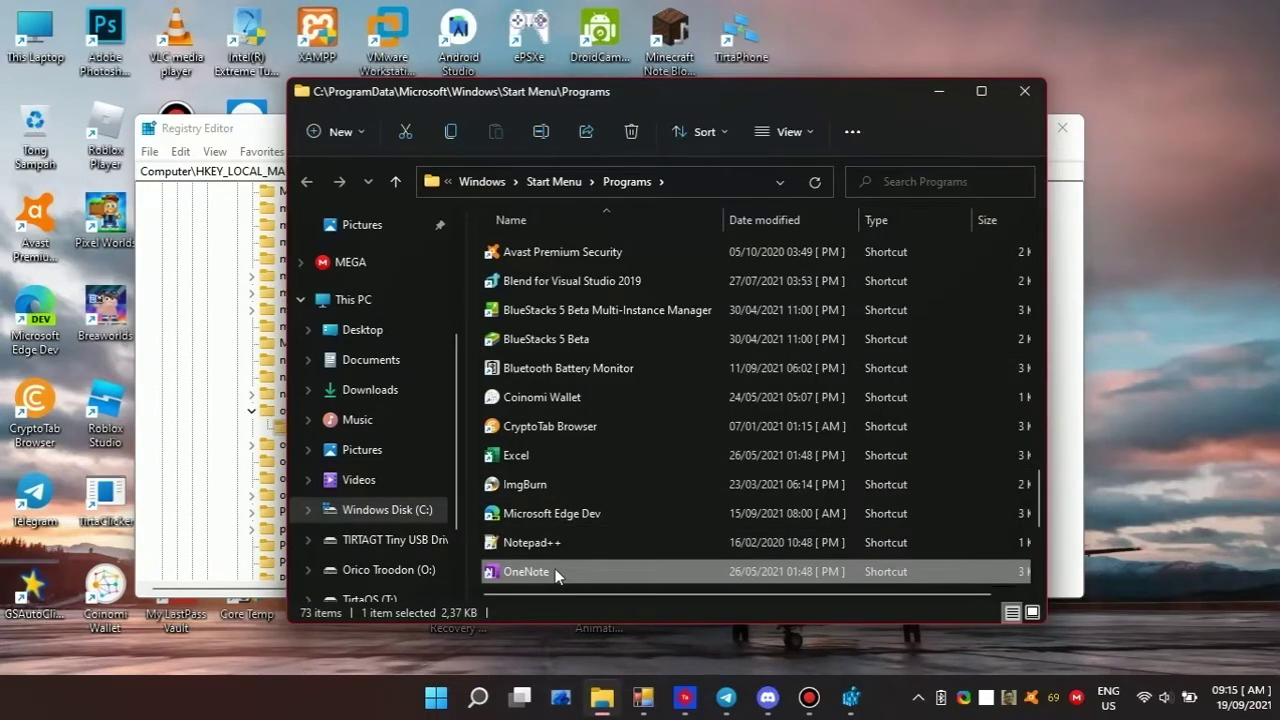
double_click(526, 571)
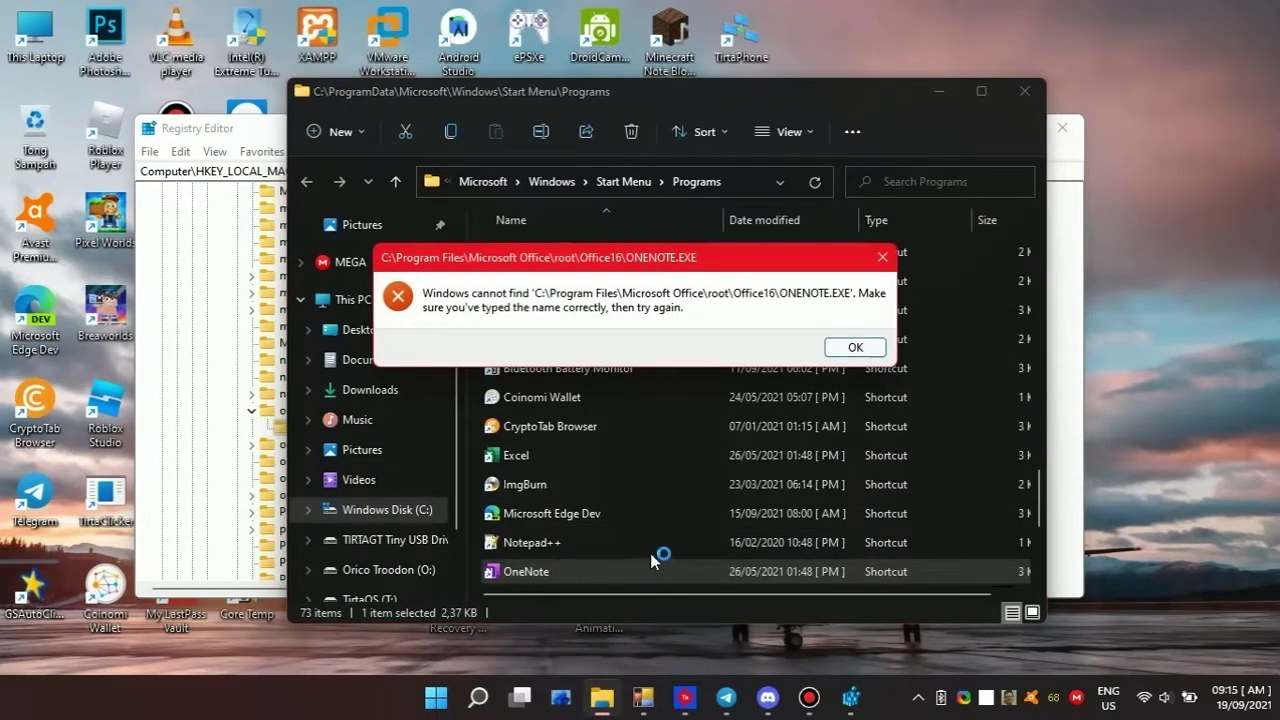
left_click(853, 347)
Step: Return to Registry Editor and examine winword.exe, checking Debugger and FilterFullPath in its _PD subkey and UseFilter in the parent key
left_click(180, 128)
scroll(309, 441, "down", 8)
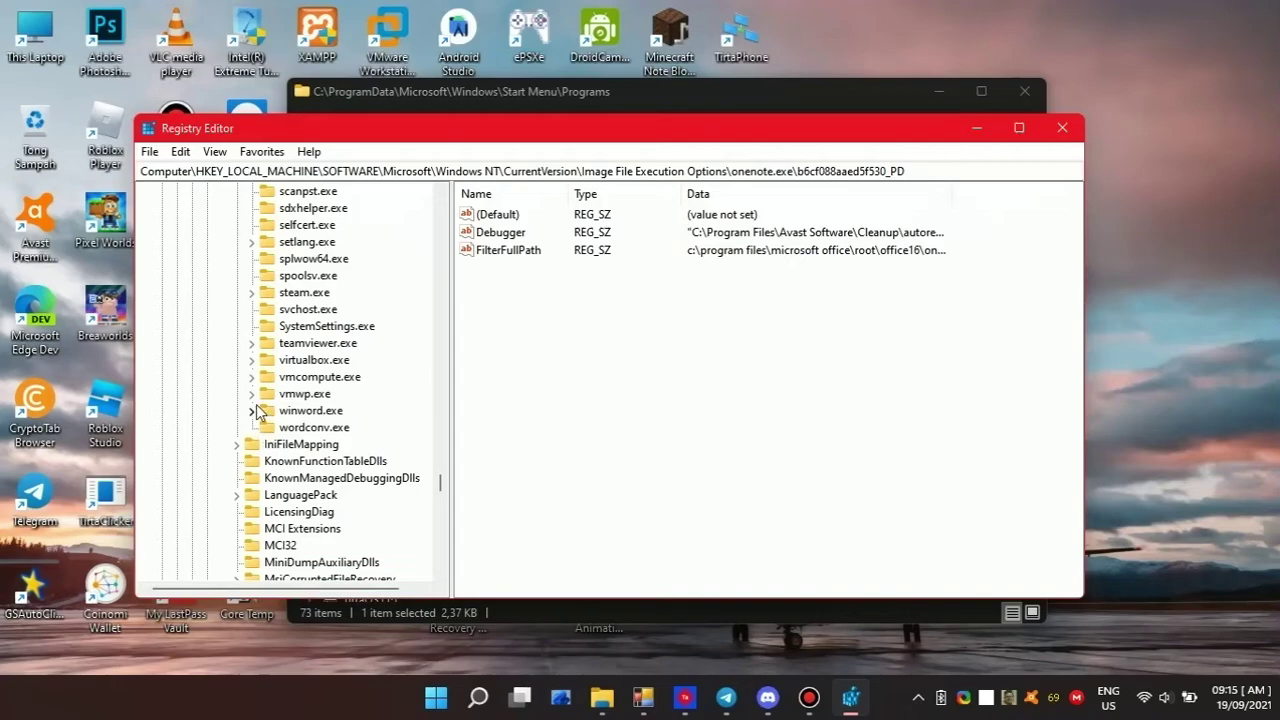
left_click(252, 410)
left_click(335, 417)
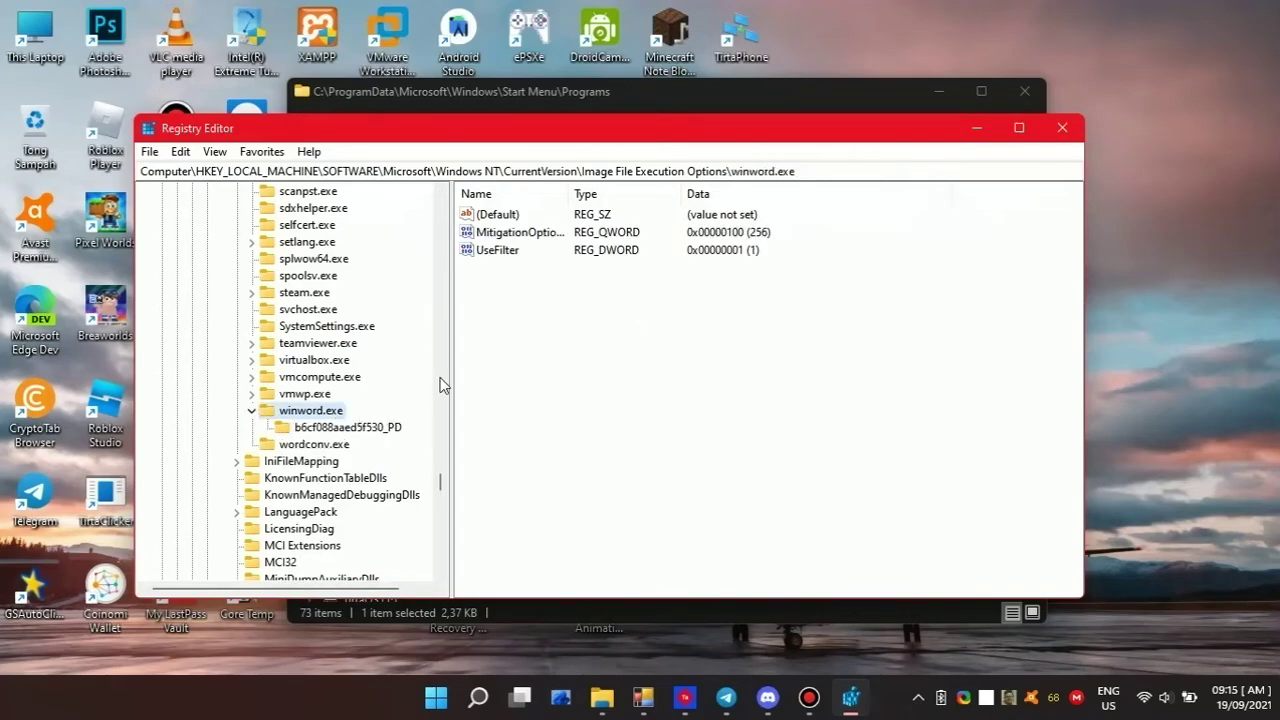
left_click(318, 428)
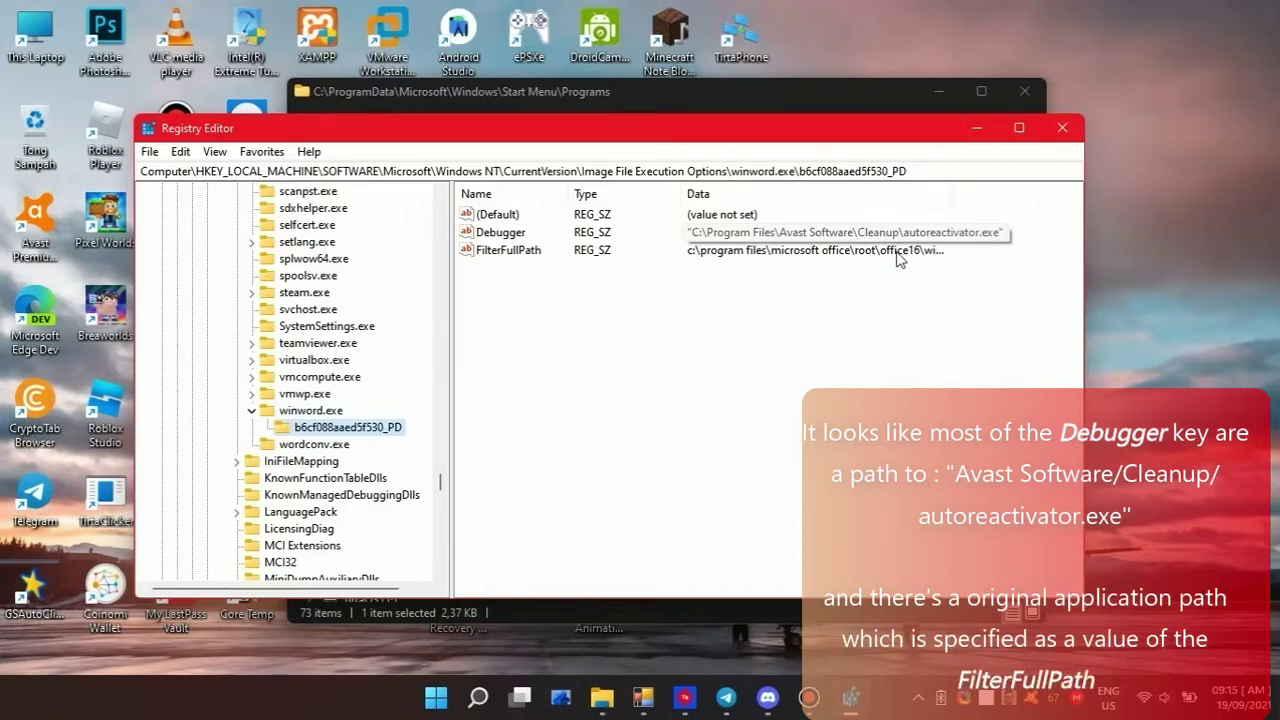
left_click(840, 294)
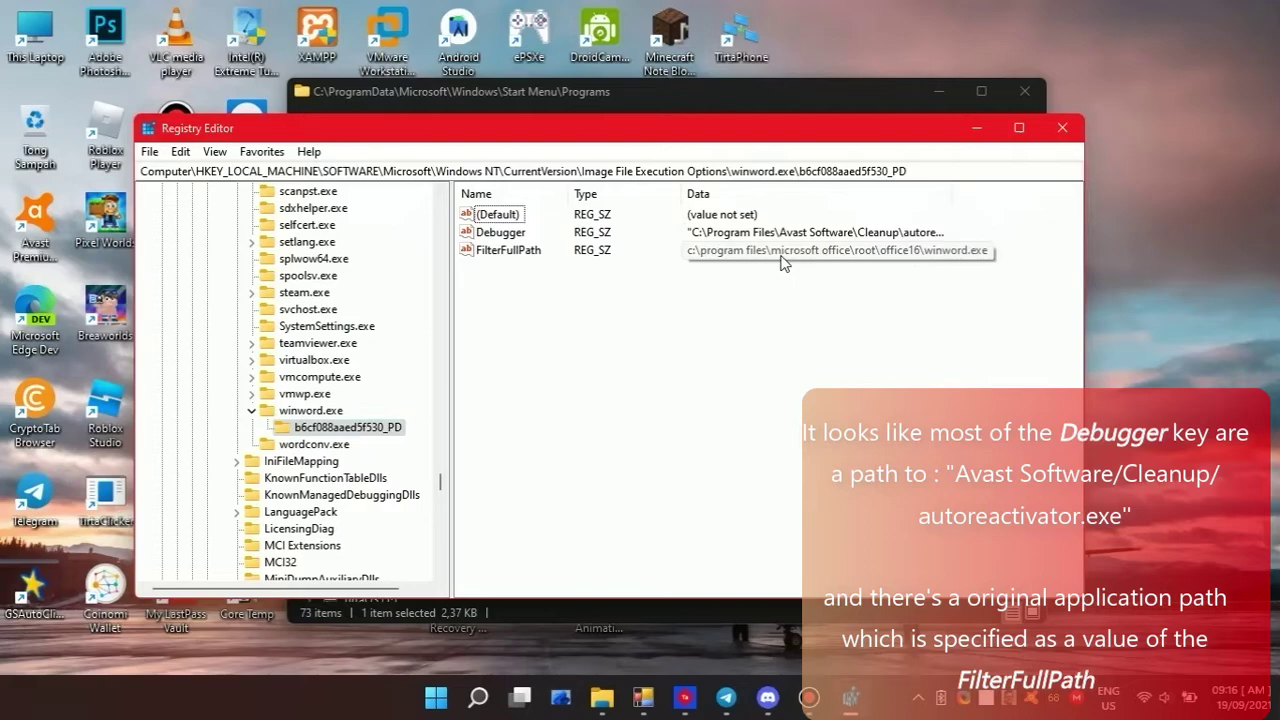
left_click(313, 411)
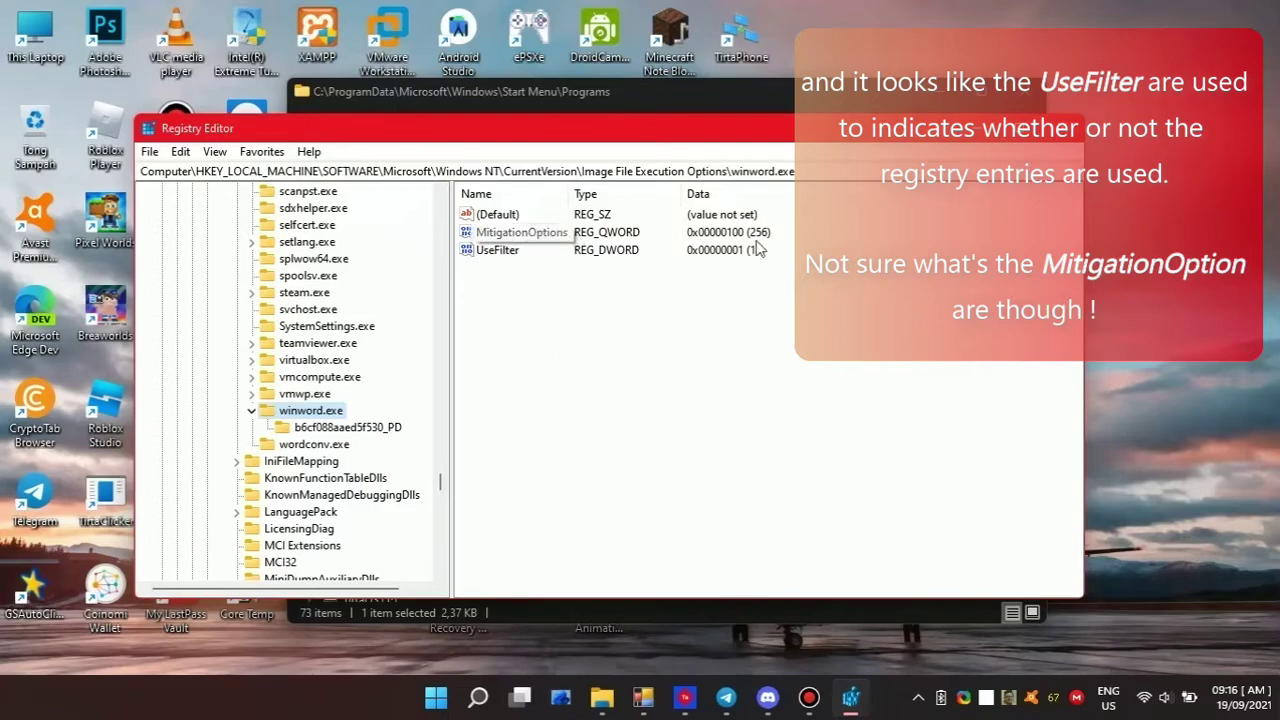
left_click(500, 251)
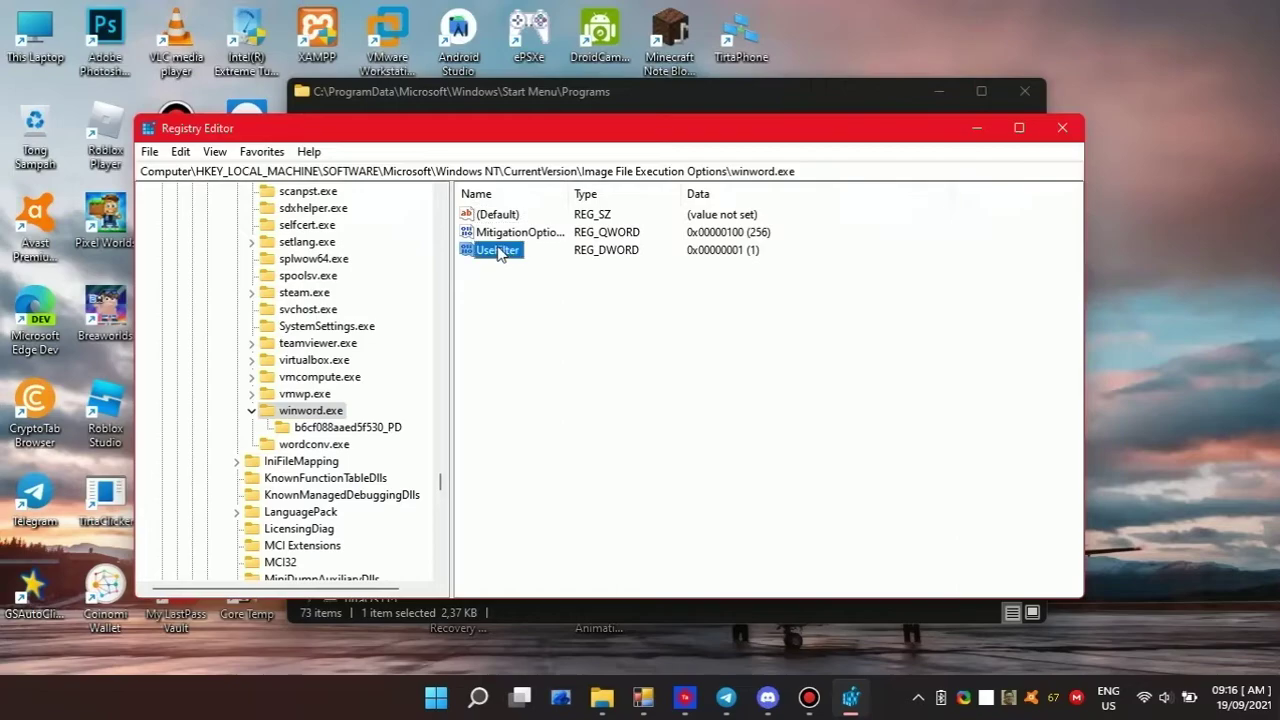
Step: Expand the steam.exe key and examine the Debugger and FilterFullPath values in its _PD subkey
scroll(350, 430, "up", 2)
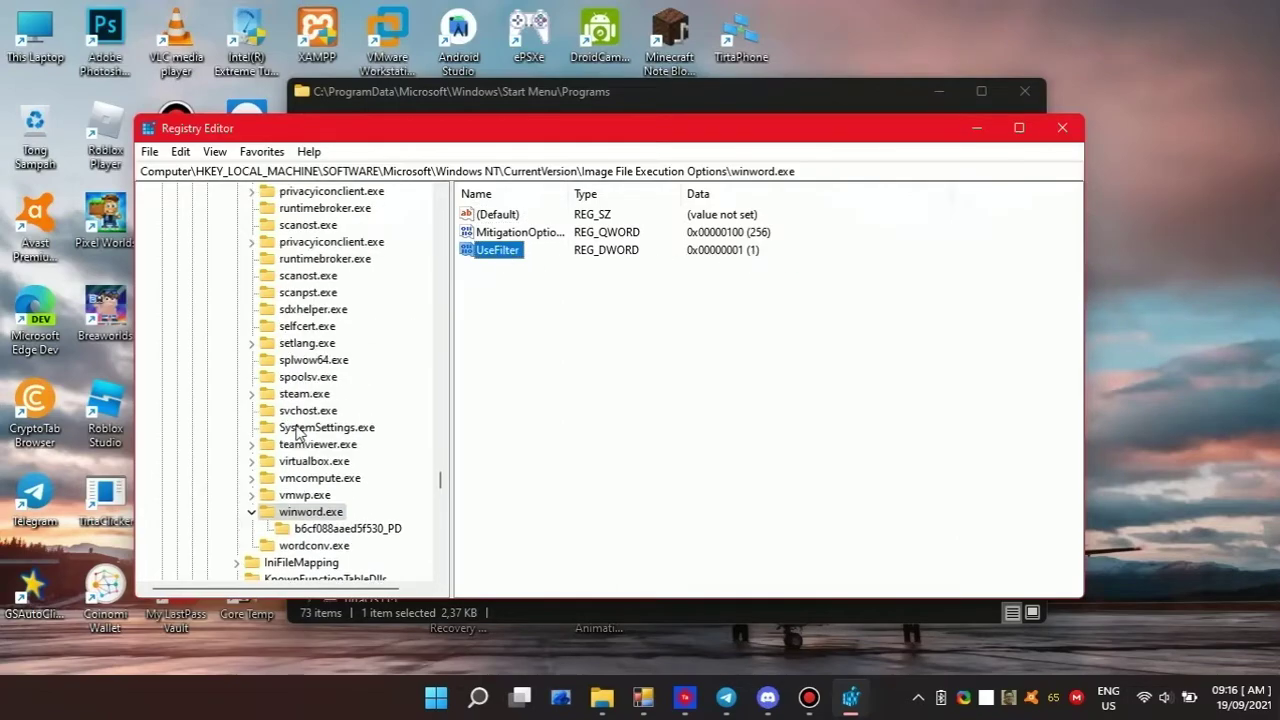
left_click(252, 394)
left_click(305, 411)
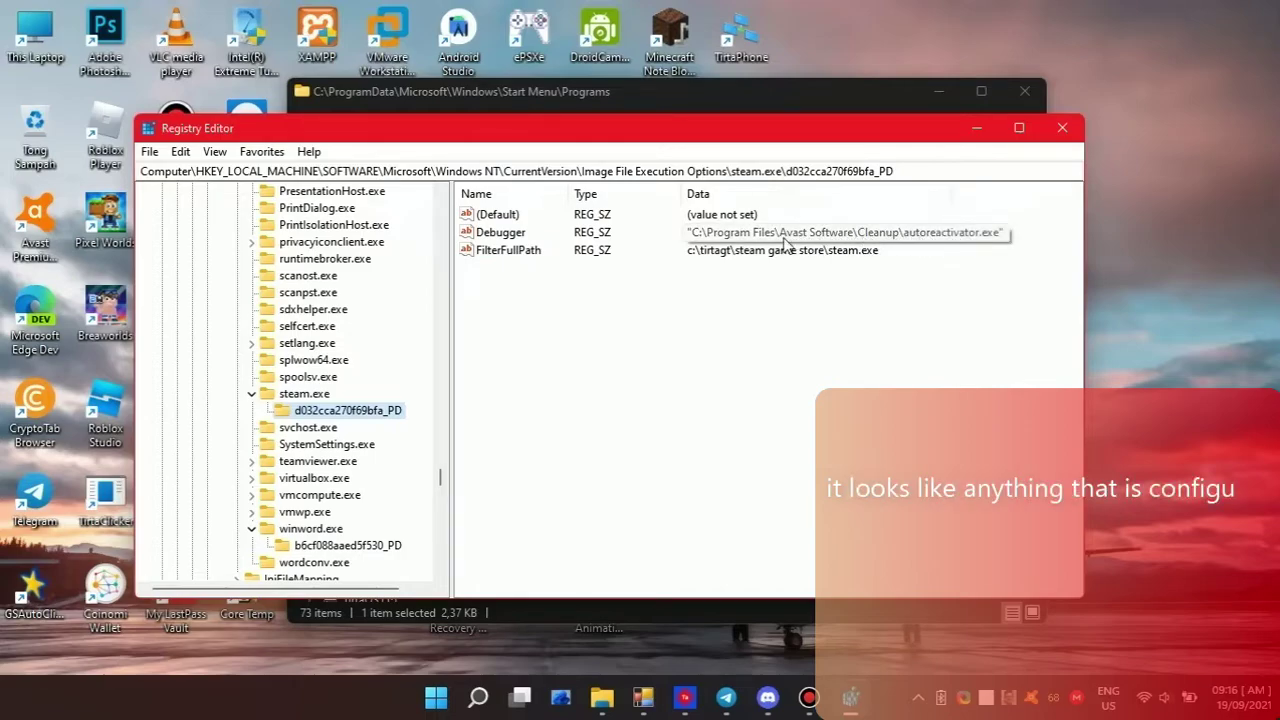
Step: Expand the setlang.exe and powerpnt.exe keys and inspect the values in their _PD subkeys
left_click(693, 260)
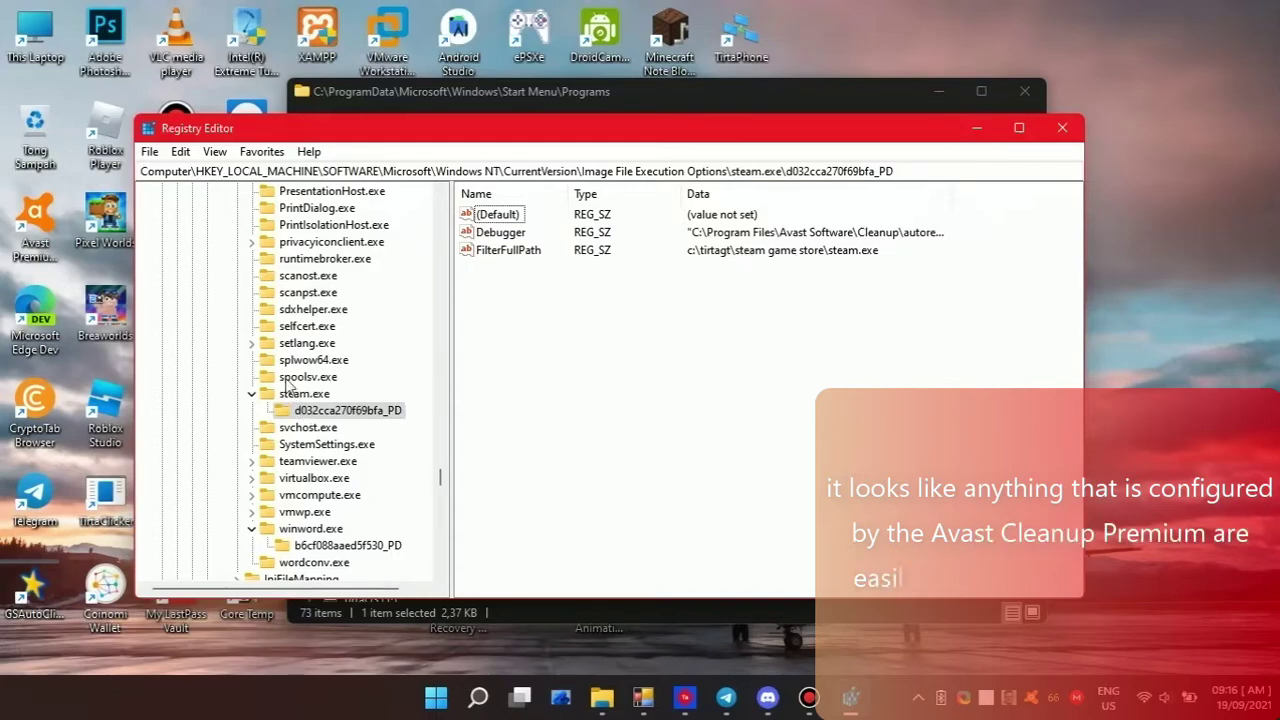
left_click(252, 343)
left_click(296, 360)
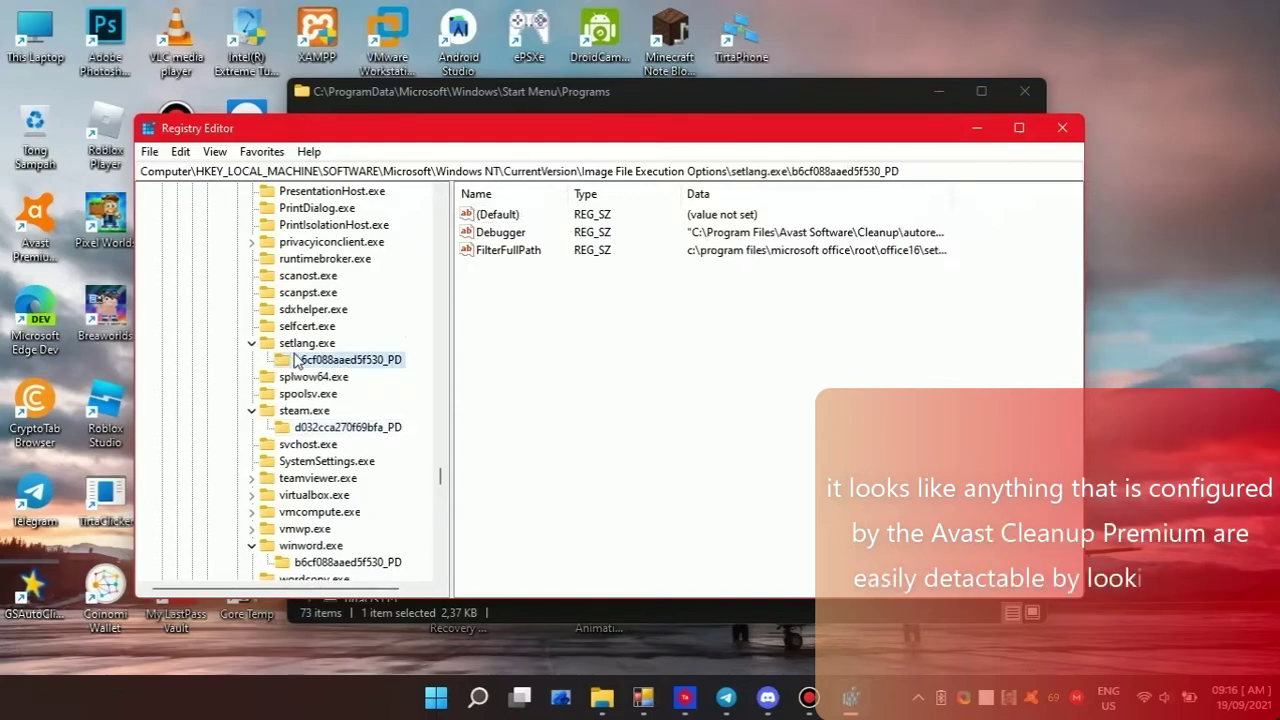
scroll(296, 365, "up", 5)
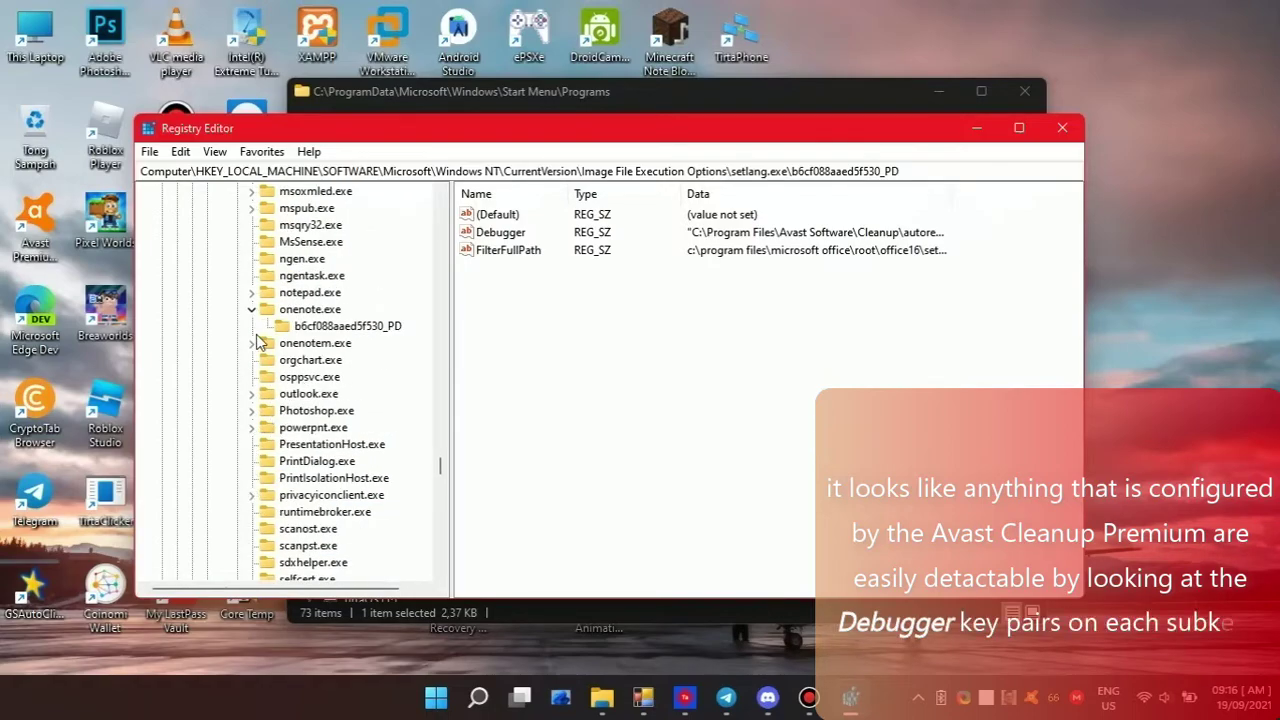
left_click(252, 428)
left_click(283, 444)
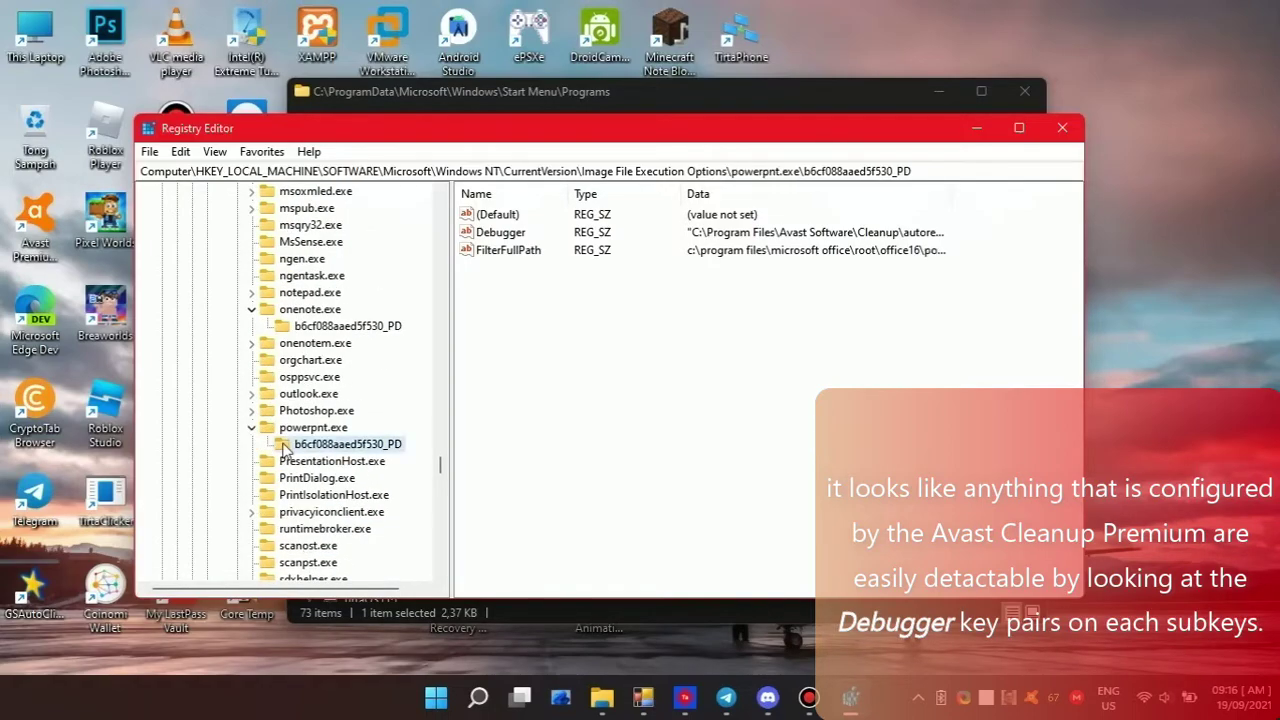
Step: Expand Photoshop.exe, inspect its _PD subkey, and open the Debugger value to read its full data, leaving it unedited
left_click(253, 411)
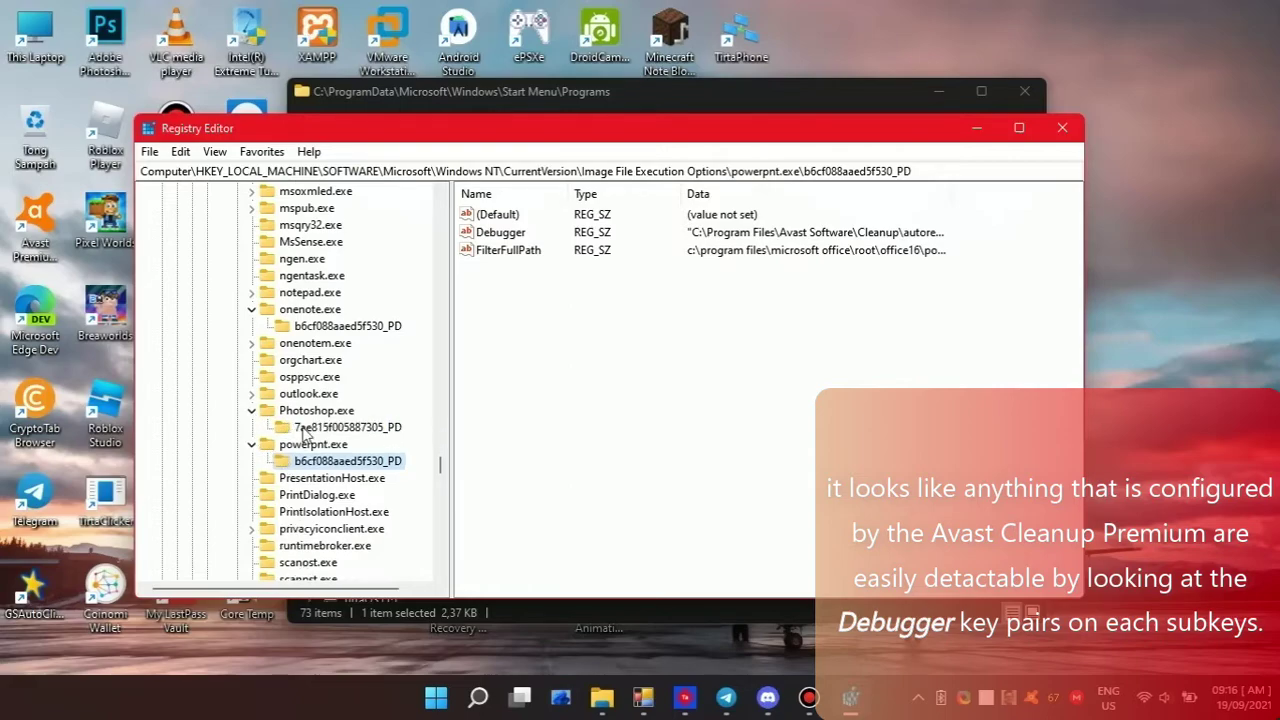
left_click(304, 429)
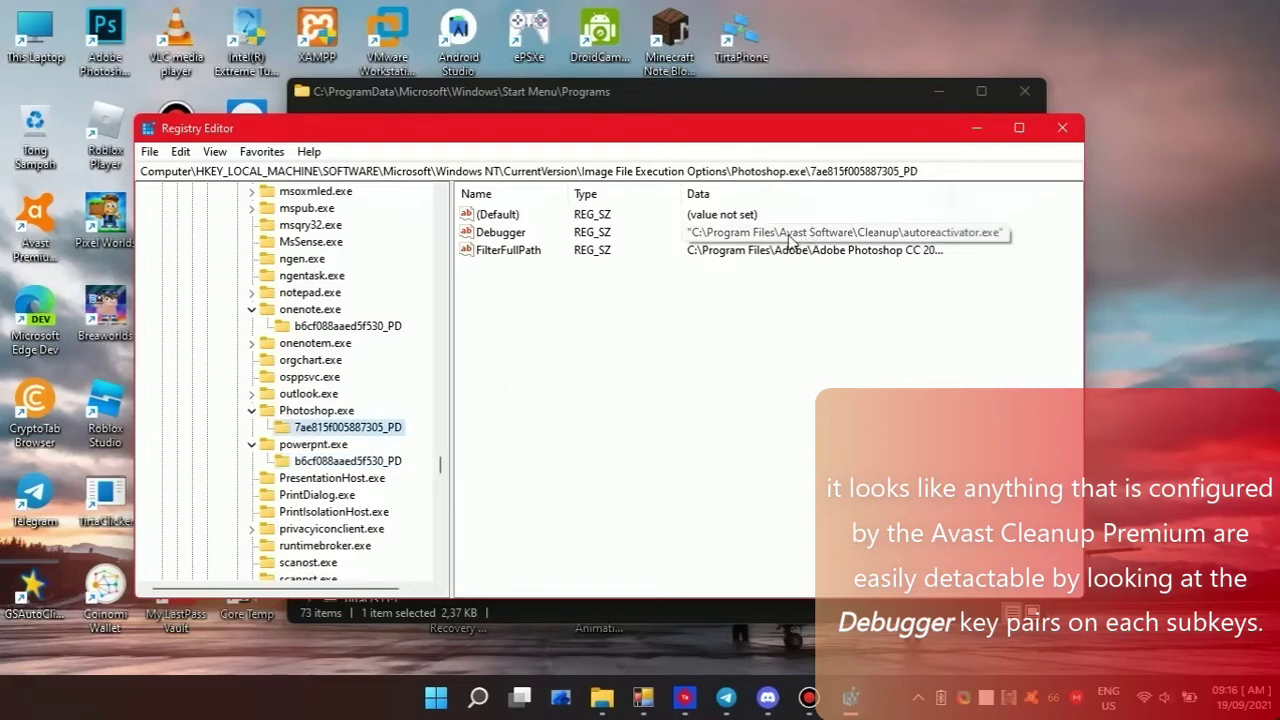
left_click(751, 219)
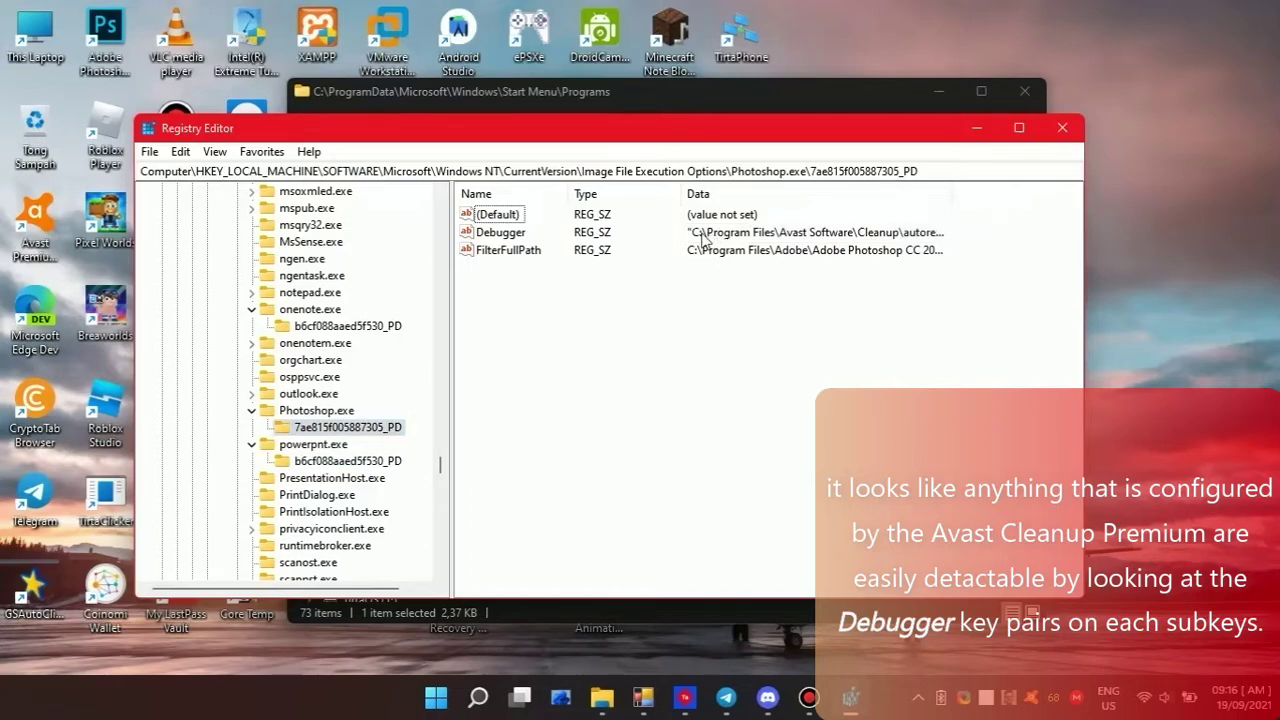
double_click(487, 236)
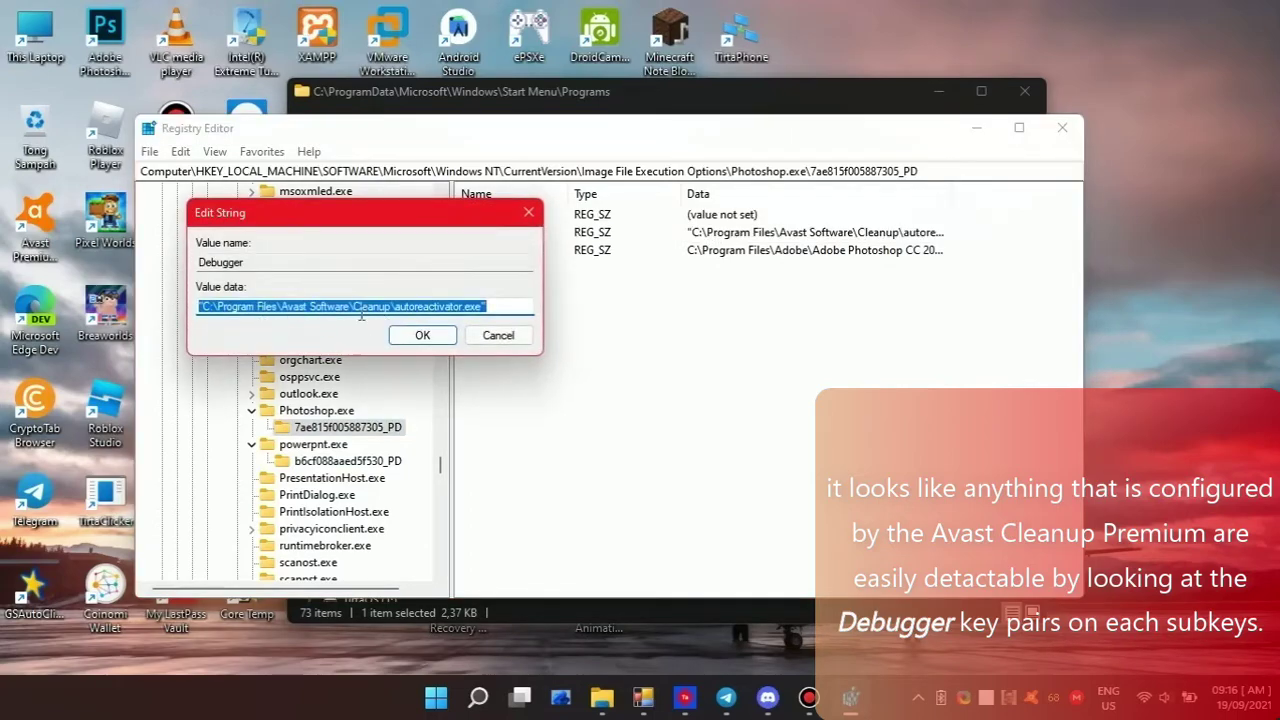
left_click(497, 335)
Step: Review the values in onenote.exe's _PD subkey and in the parent onenote.exe key
scroll(340, 380, "up", 1)
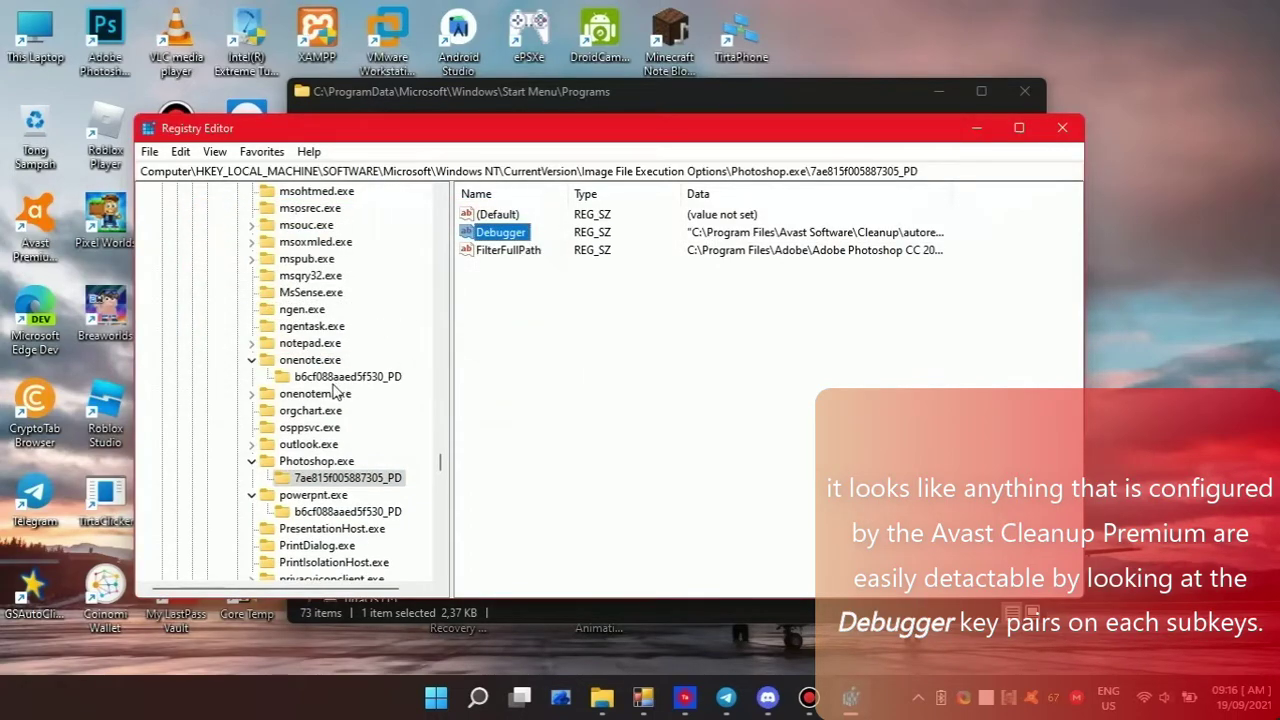
left_click(315, 378)
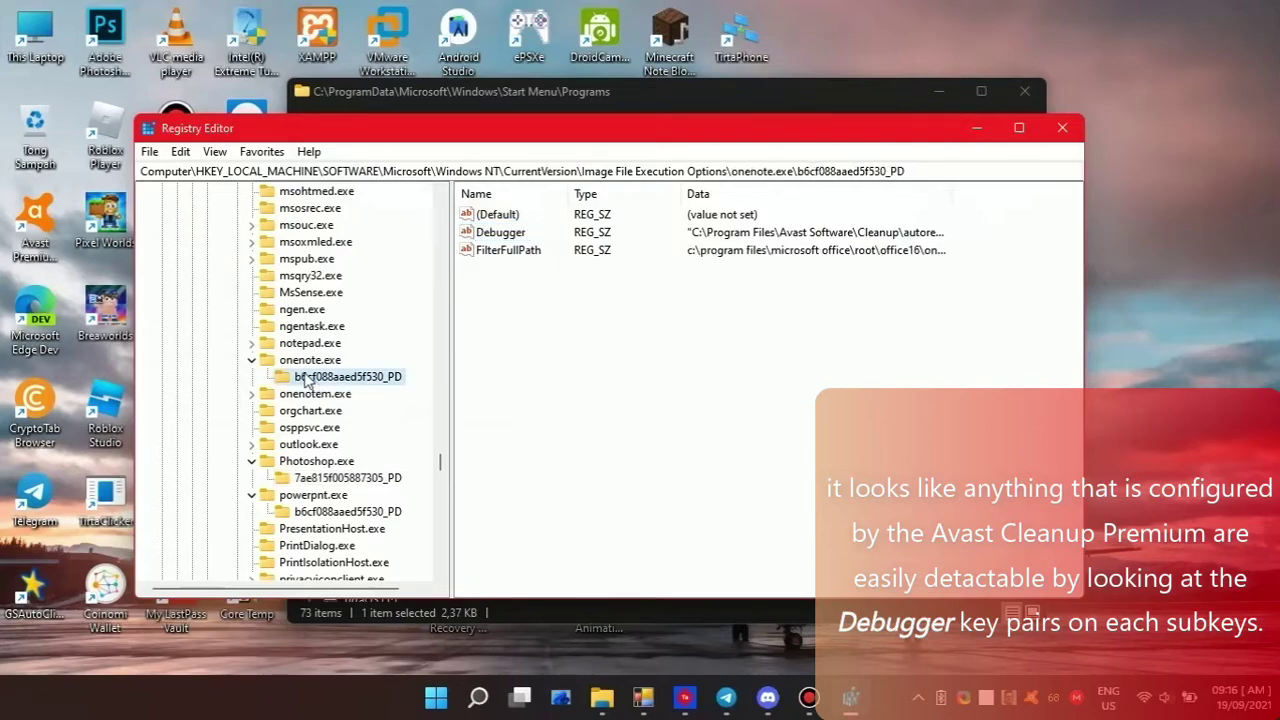
left_click(300, 362)
scroll(366, 366, "up", 4)
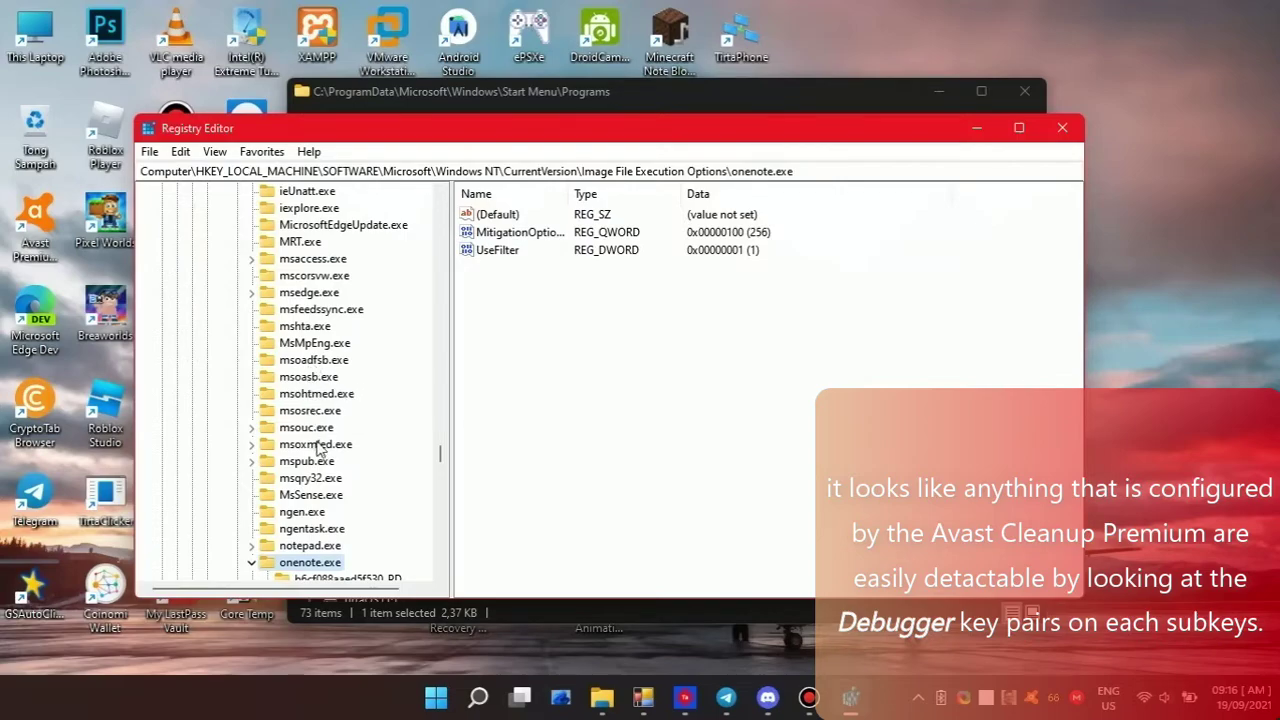
scroll(373, 406, "up", 2)
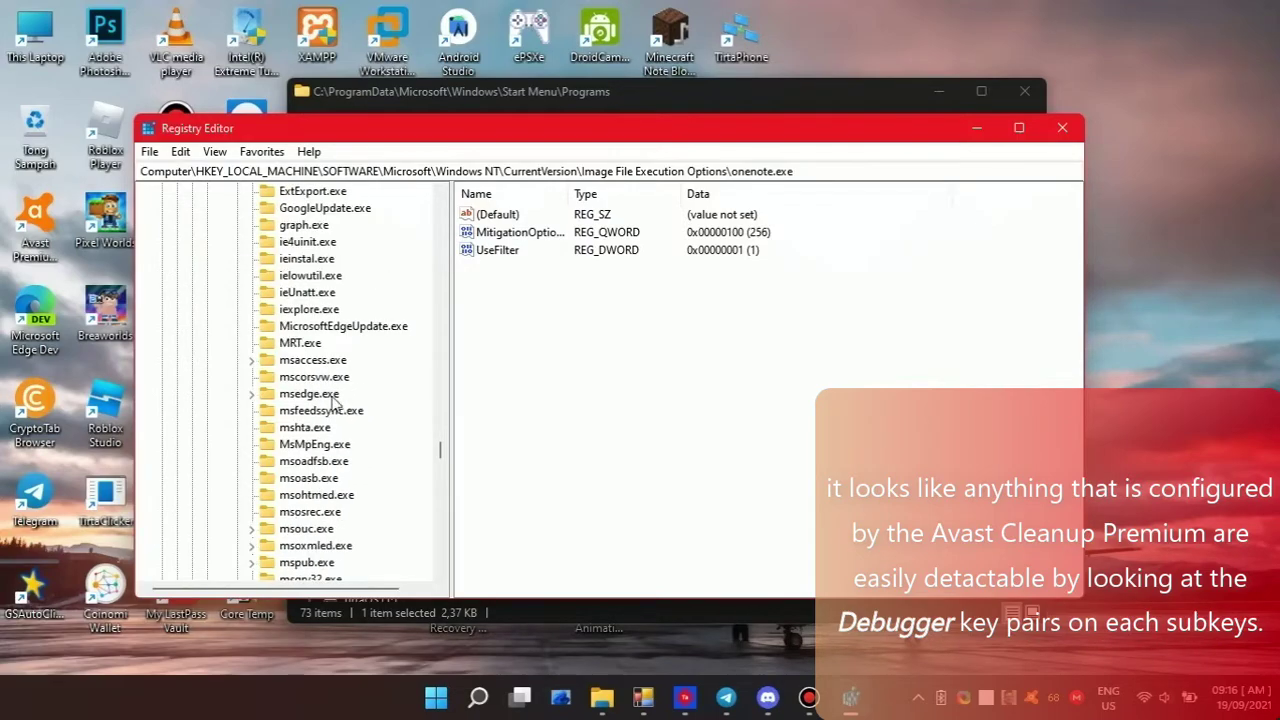
Step: View the msaccess.exe values, then expand msedge.exe and inspect the Debugger value in its _PD subkey
left_click(307, 362)
scroll(266, 366, "up", 4)
scroll(262, 340, "down", 6)
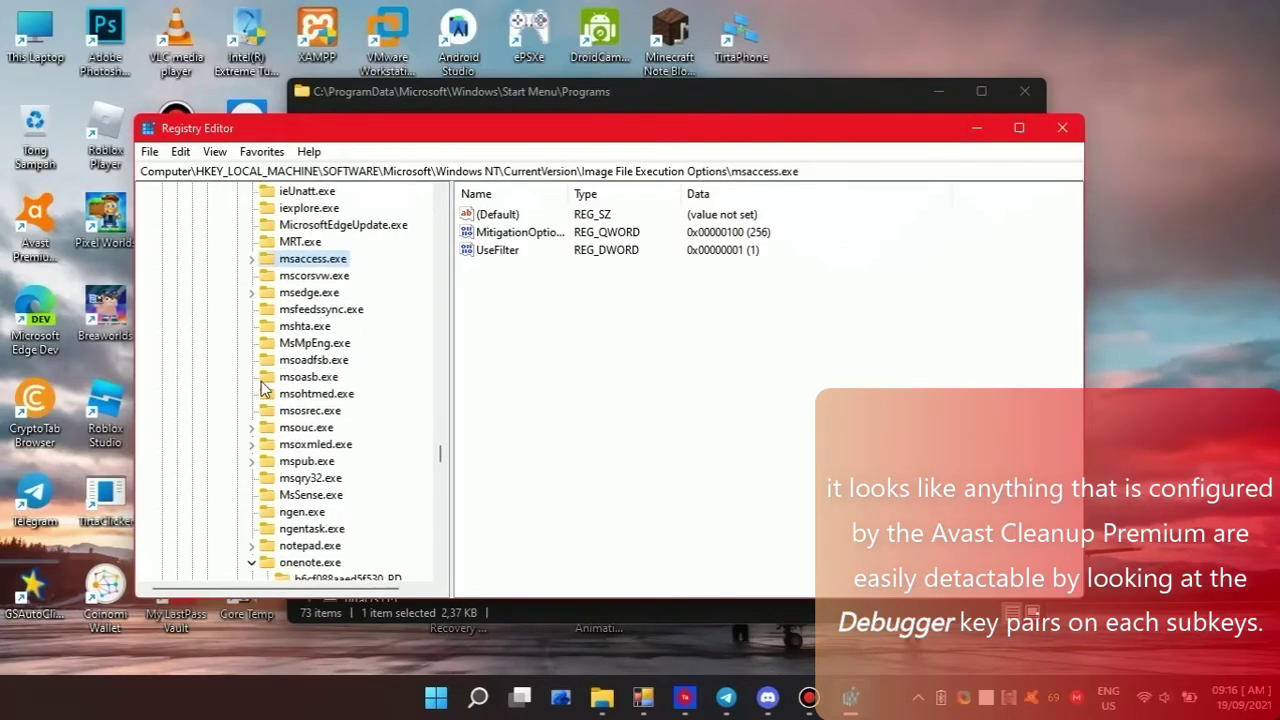
left_click(252, 292)
left_click(308, 311)
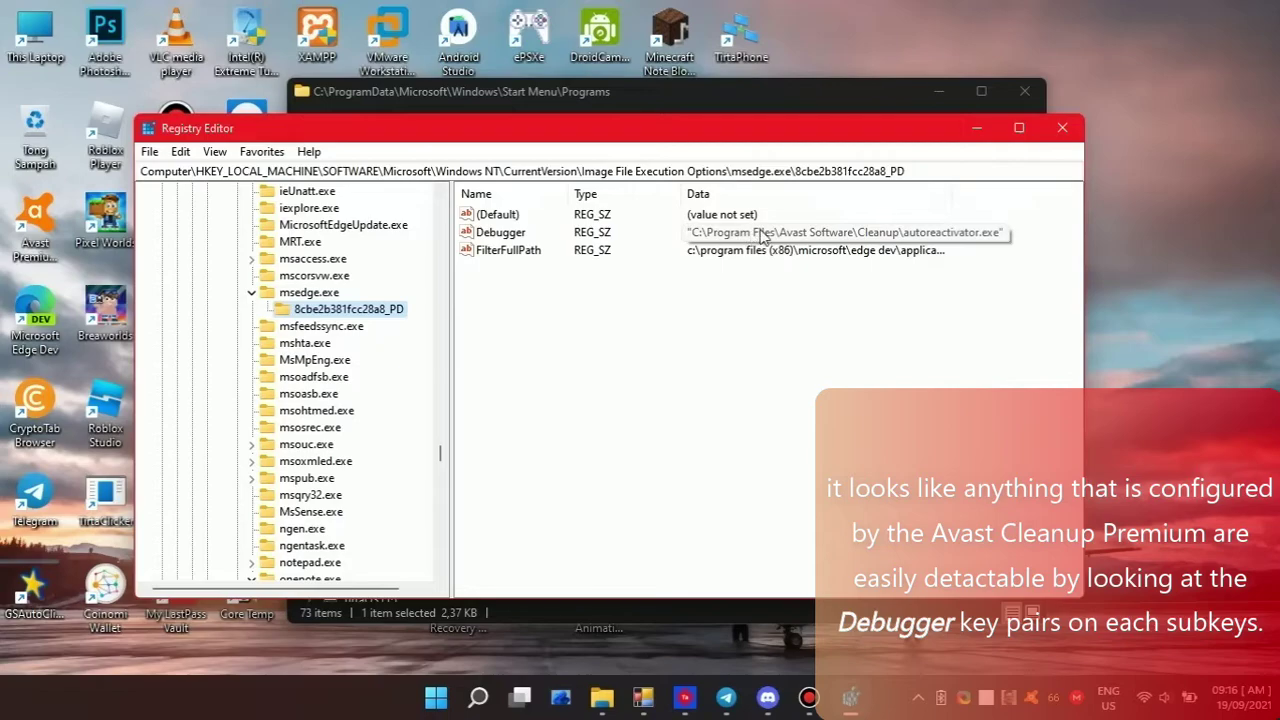
Step: Inspect the _PD subkey values under Code.exe, then close Registry Editor and the Start Menu Programs folder window
scroll(333, 383, "up", 7)
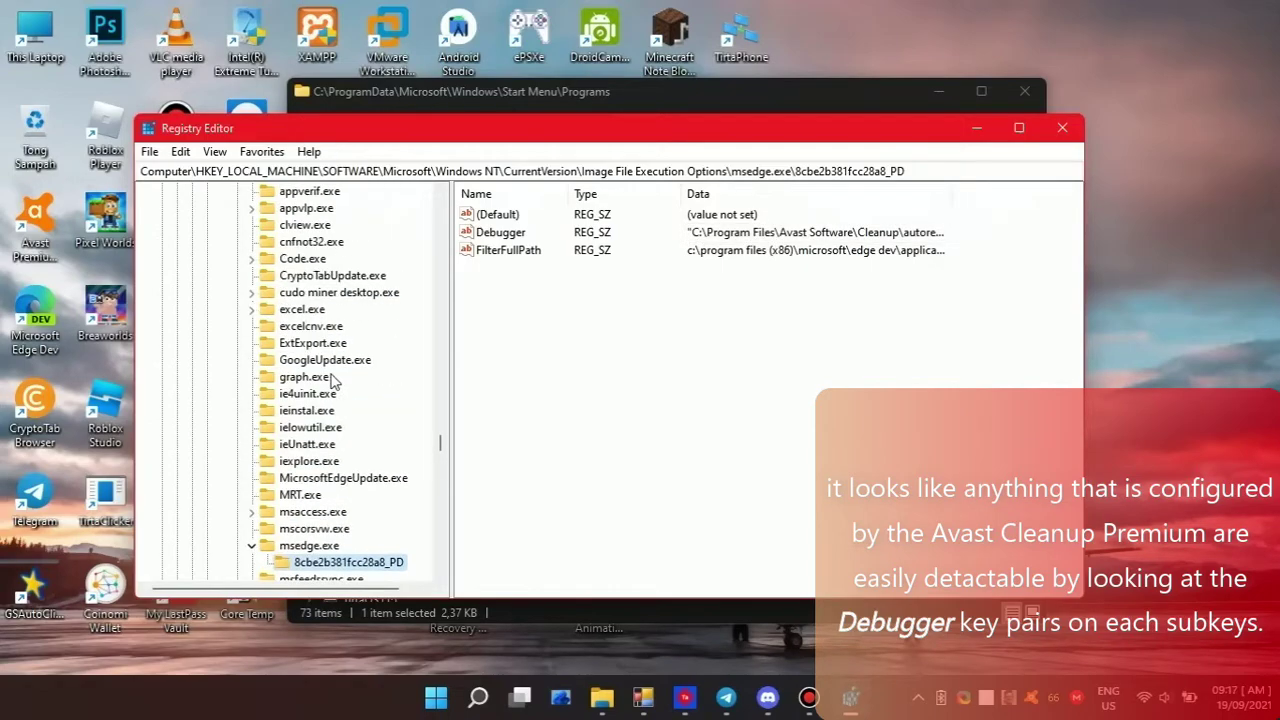
left_click(252, 360)
left_click(326, 377)
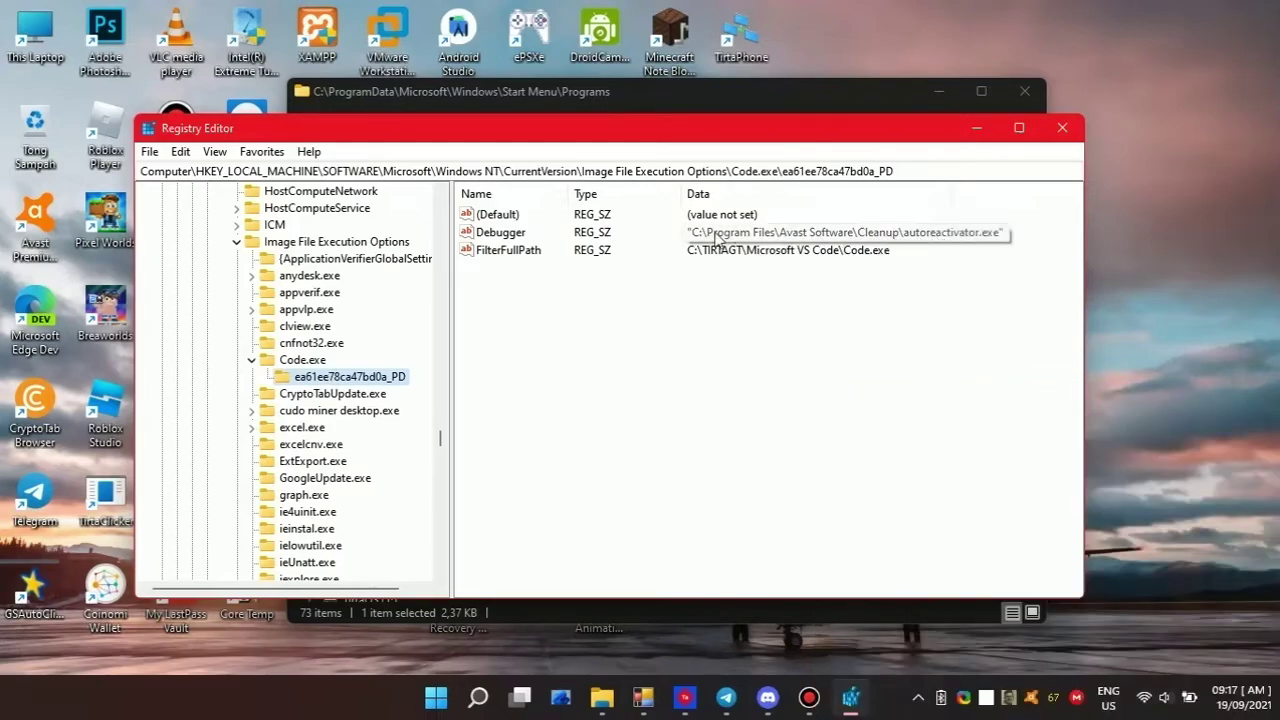
left_click(1062, 128)
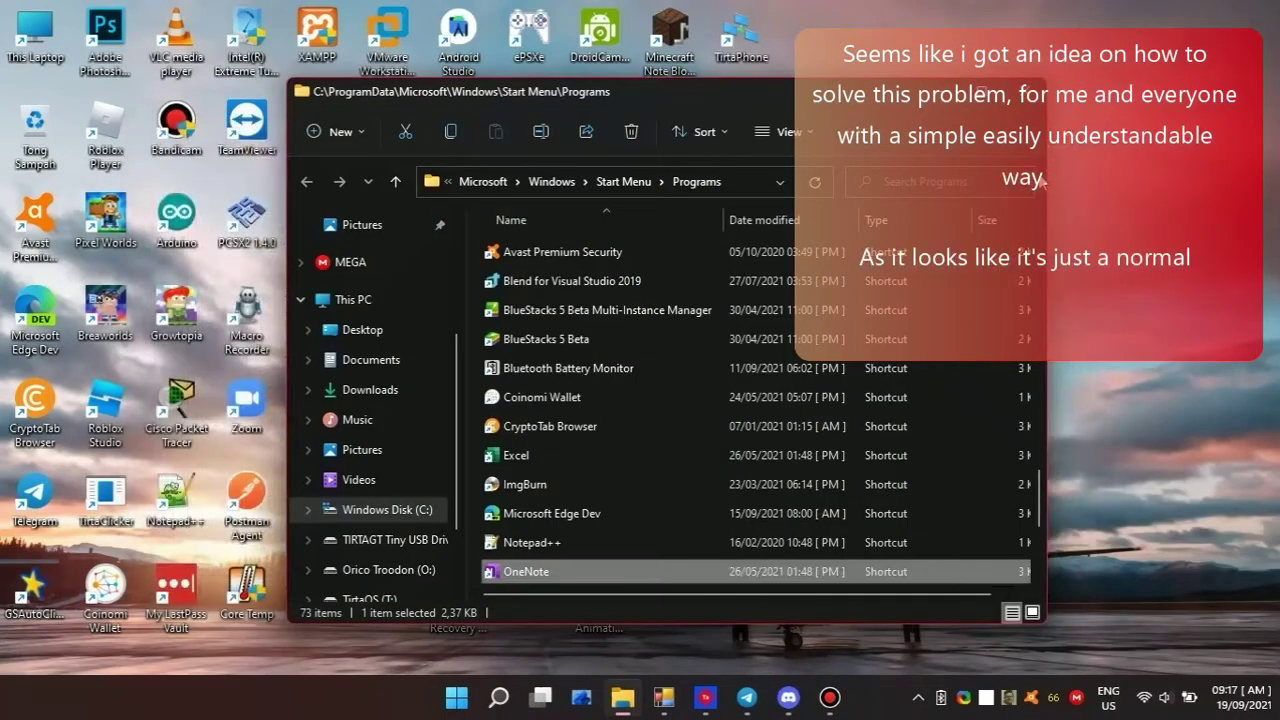
left_click(1022, 91)
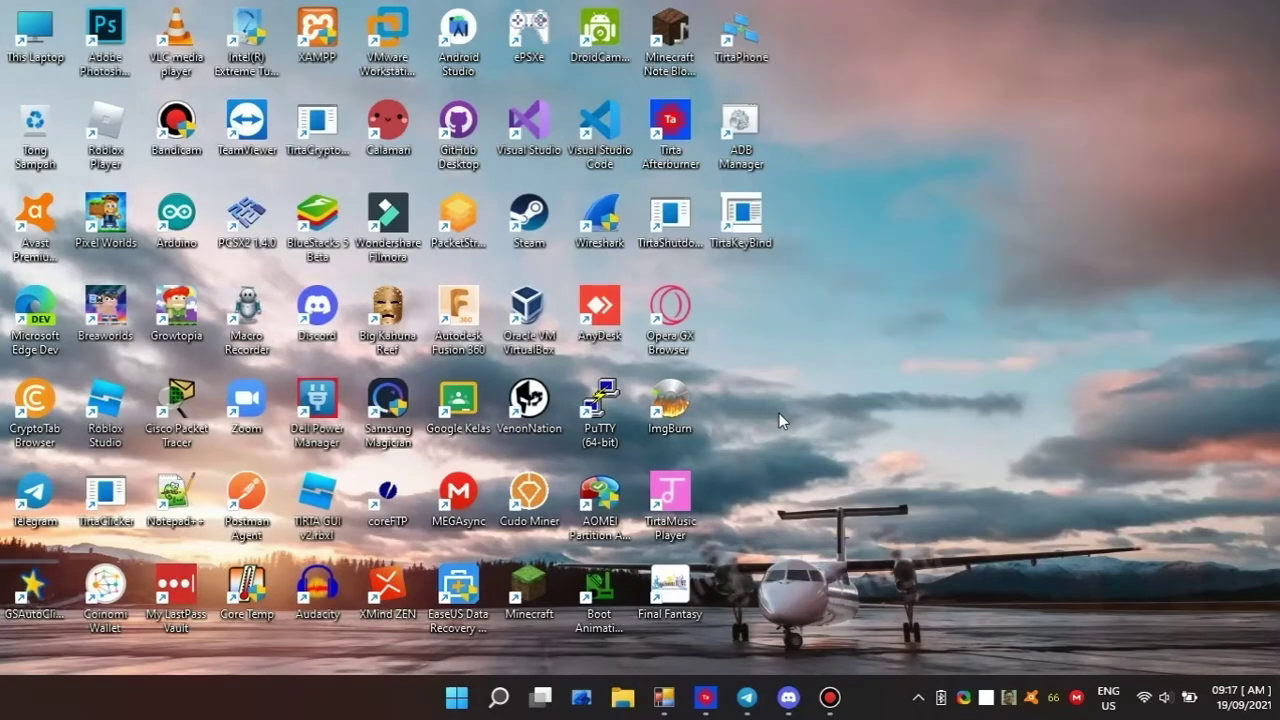
Step: Launch Visual Studio 2019 and start a new project from the C# Windows Forms App (.NET Framework) template
double_click(528, 120)
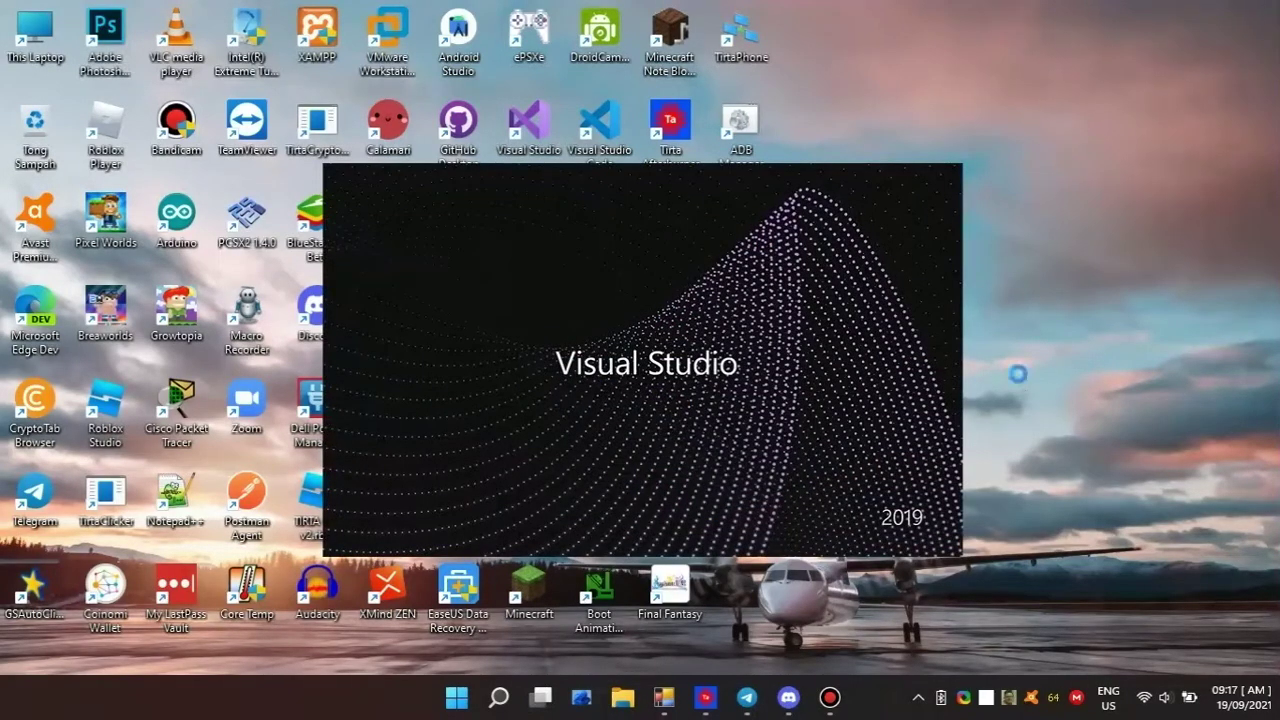
left_click(1023, 390)
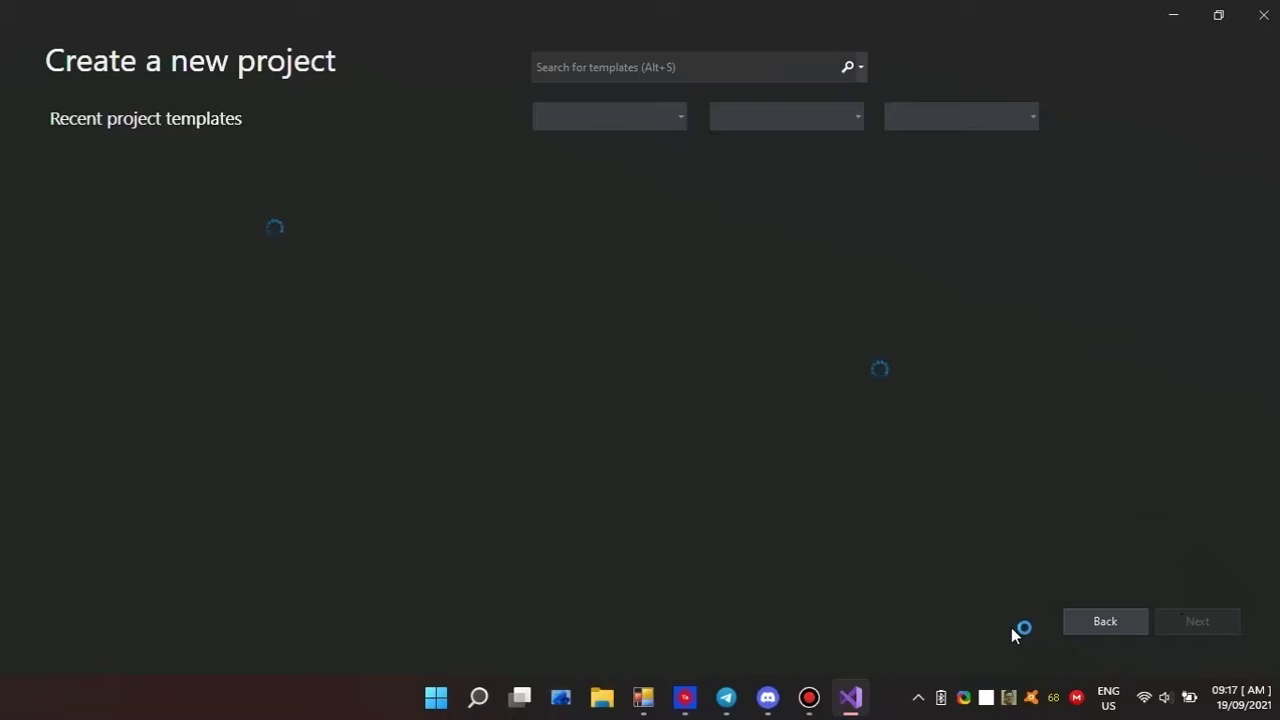
double_click(373, 215)
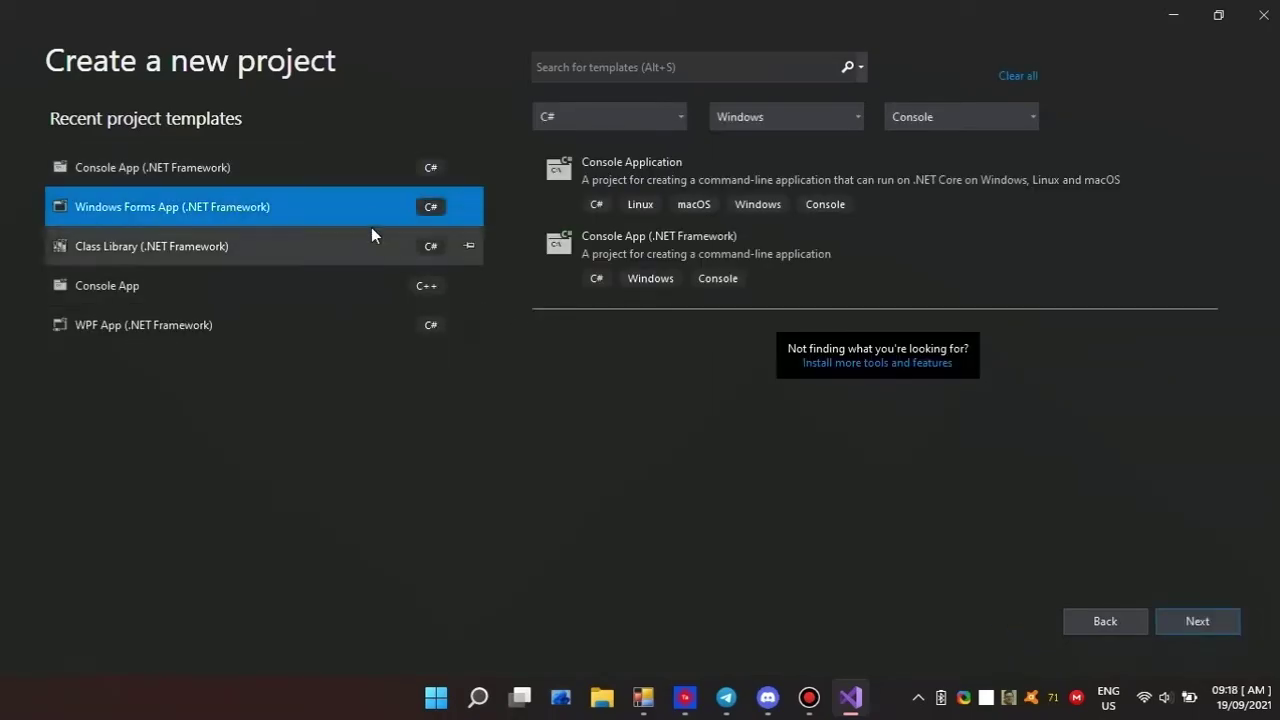
Step: Name the project ImageFileOptionVisualizer, set its location to the Windows App Development folder, and create it
type("ImageFileOptionDetails")
left_click(598, 250)
left_click(100, 226)
scroll(330, 300, "down", 5)
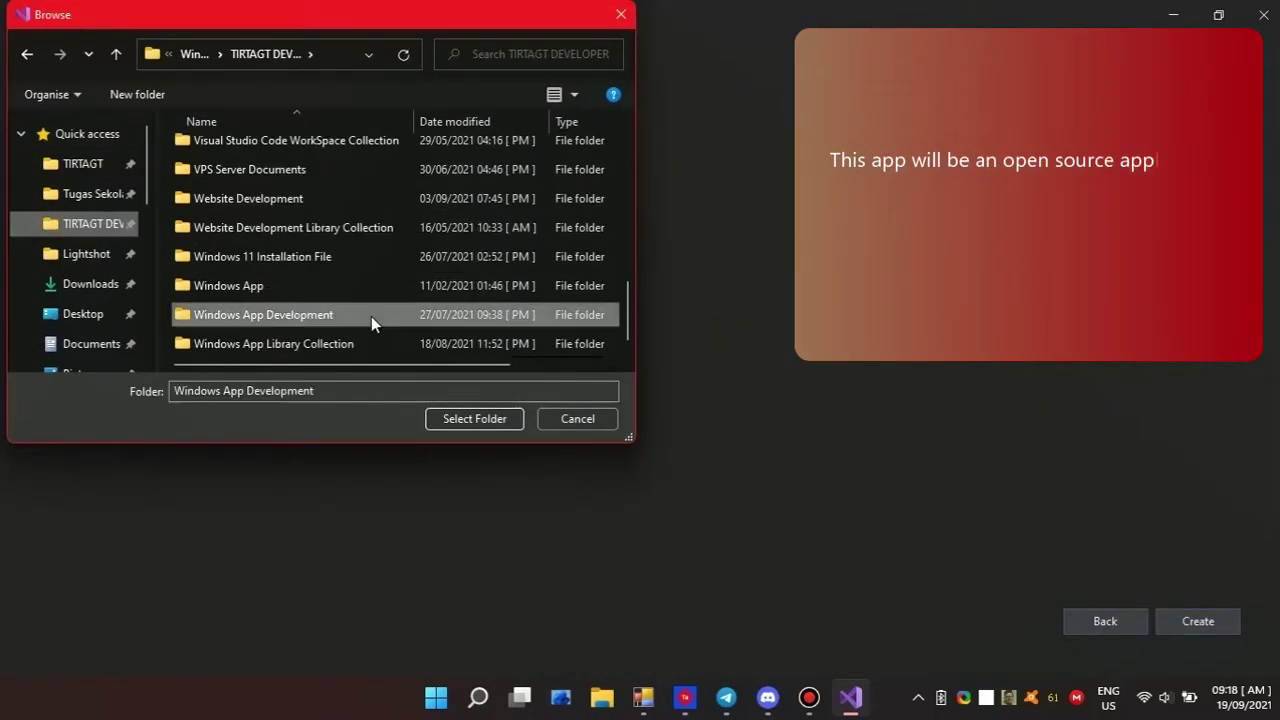
left_click(371, 316)
left_click(440, 418)
left_click(411, 424)
left_click(153, 497)
left_click(1196, 620)
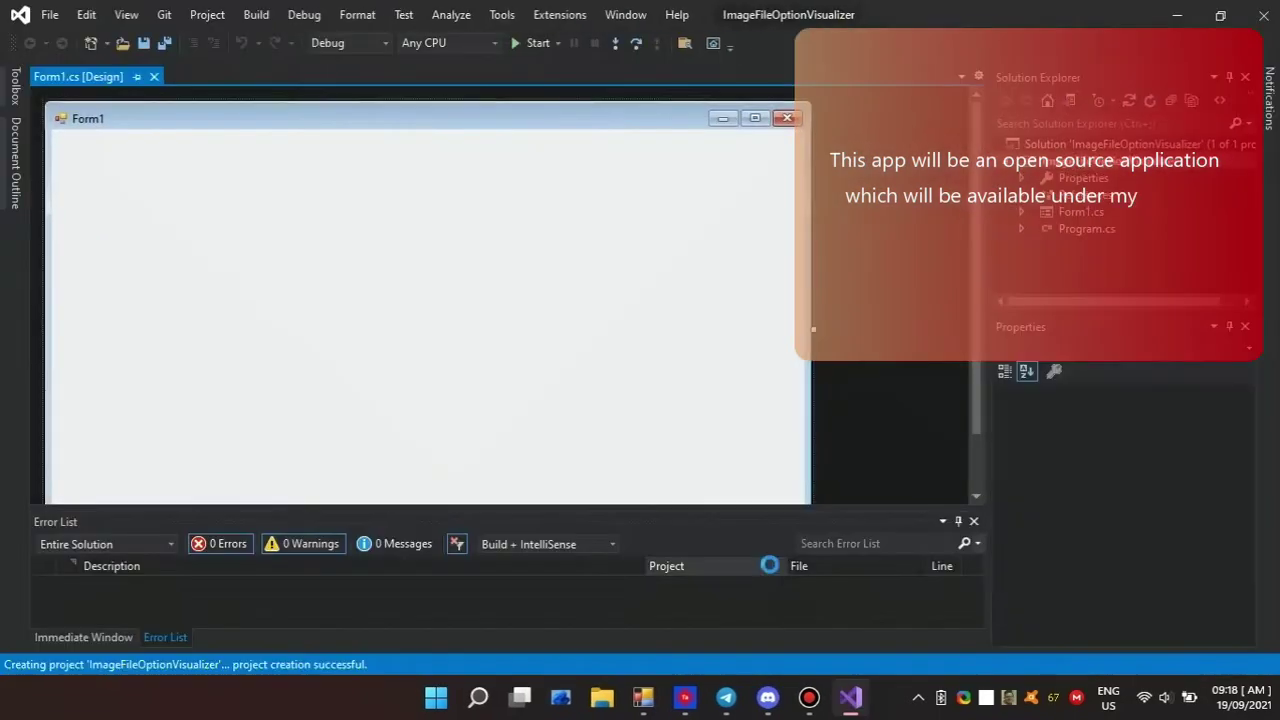
Step: Shrink Form1 and add a TreeView that fills roughly the left two-thirds of the form
left_click_drag(811, 503, 588, 388)
left_click(15, 85)
left_click(99, 97)
type("tree")
left_click_drag(94, 136, 66, 150)
double_click(165, 218)
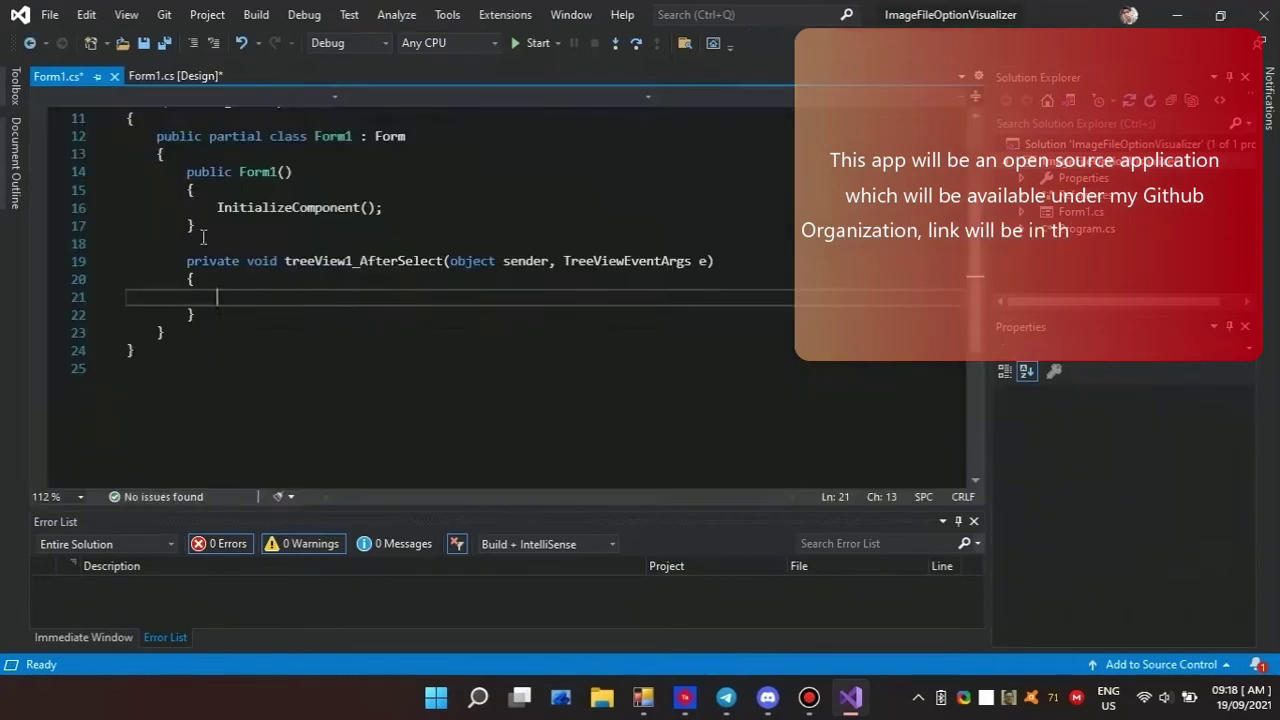
left_click(175, 75)
left_click_drag(177, 229, 422, 367)
Step: Add a button beside the TreeView in the lower half of the form and widen it towards the form's right edge
left_click(15, 85)
type("butto")
left_click_drag(88, 136, 426, 273)
left_click_drag(500, 300, 568, 300)
left_click(15, 85)
type("check")
left_click_drag(100, 156, 511, 190)
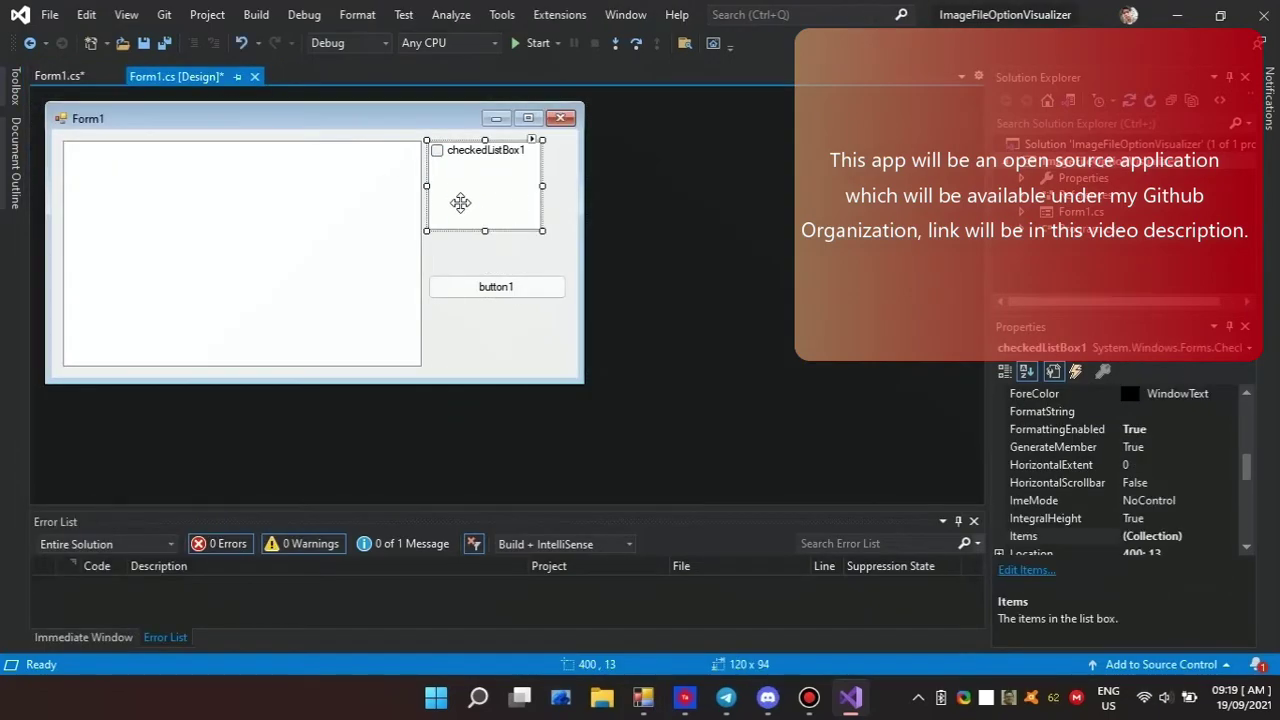
key("Delete")
Step: Add a CheckBox beside the TreeView's upper right corner and set its AutoSize property to False
left_click(15, 85)
left_click_drag(85, 134, 428, 143)
scroll(1114, 481, "up", 10)
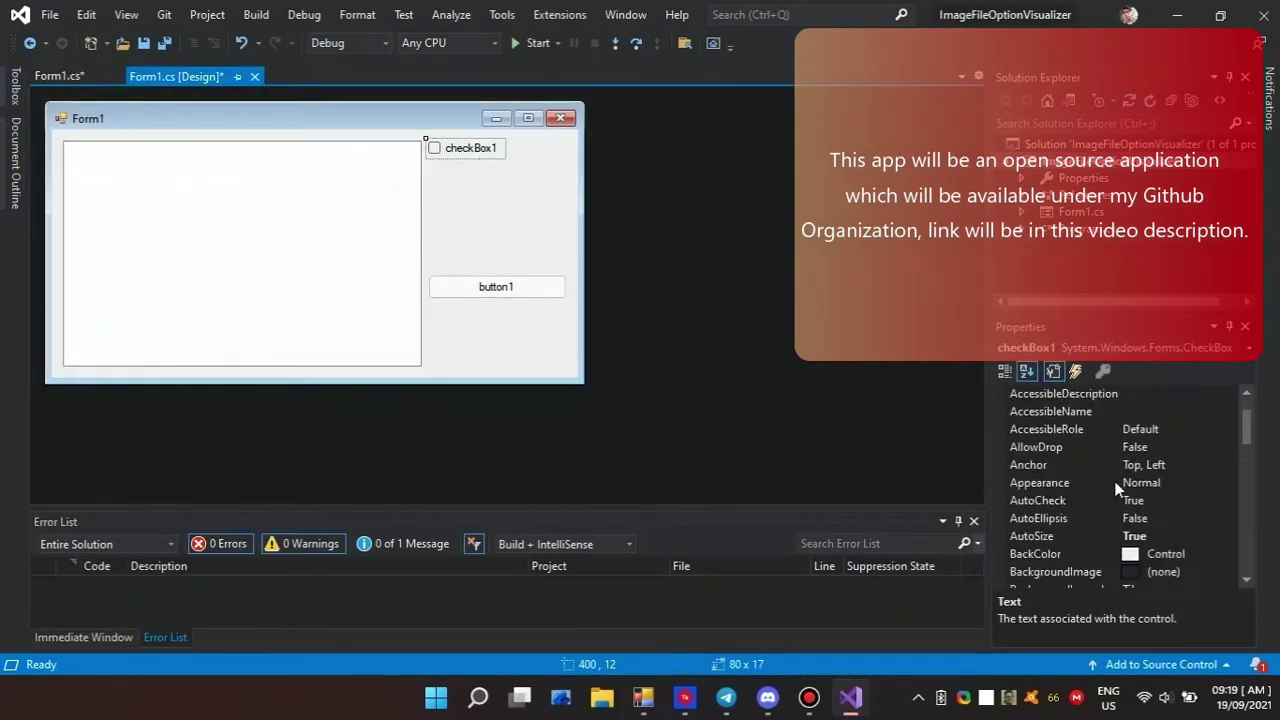
scroll(1070, 484, "down", 2)
scroll(1078, 442, "up", 1)
double_click(1035, 482)
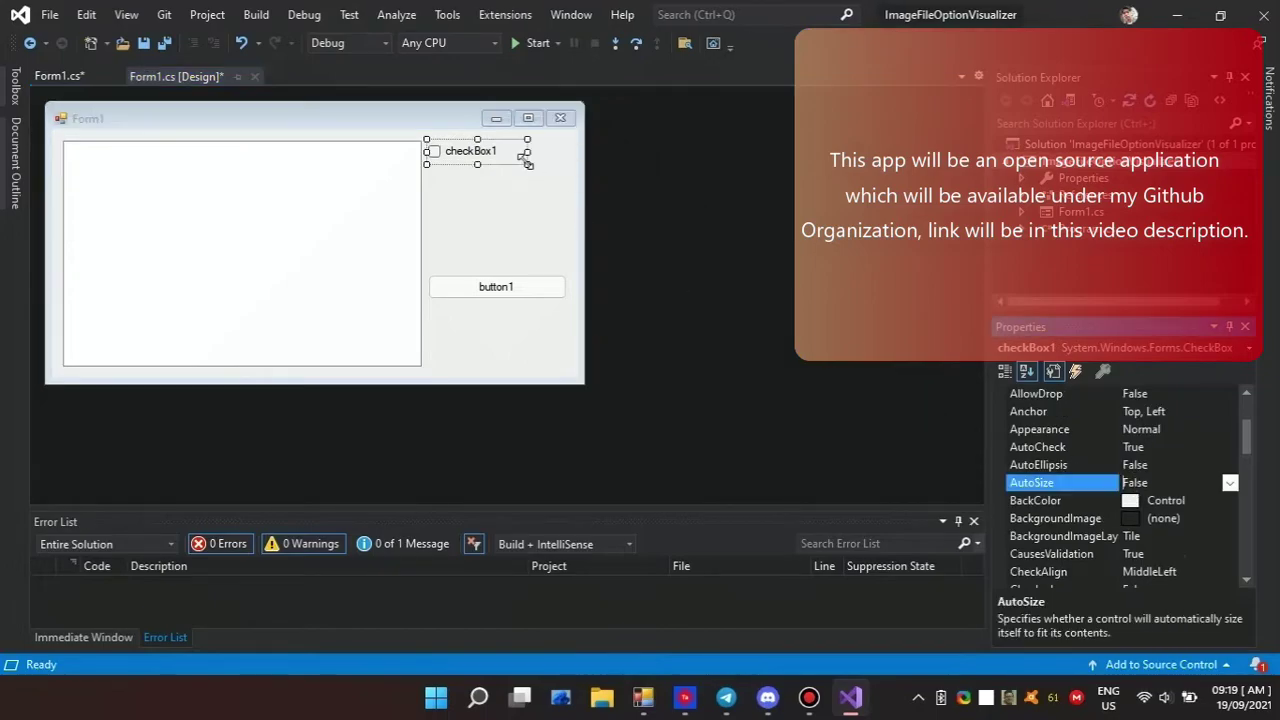
Step: Size the checkbox to about 147 x 26 and stack two copies of it beneath the original
key("ctrl+c")
key("ctrl+v")
key("ctrl+v")
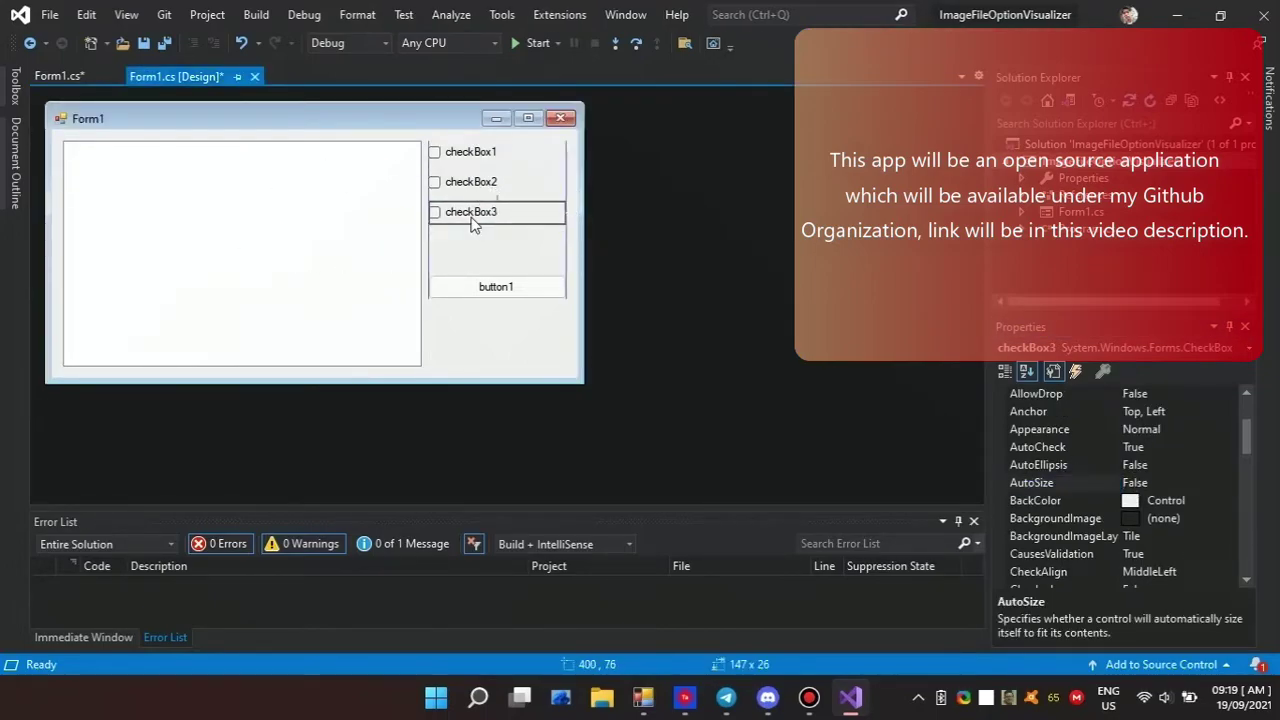
left_click(12, 100)
left_click_drag(86, 171, 470, 318)
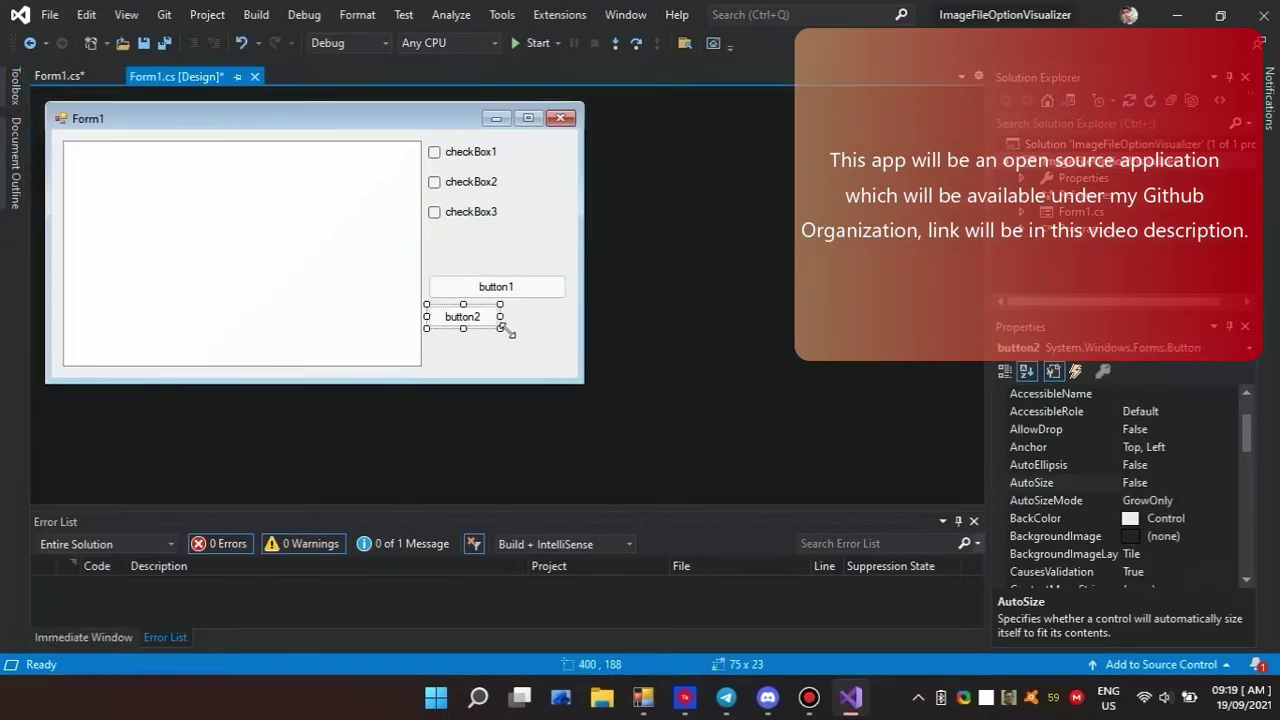
key("ctrl+z")
Step: Duplicate the wide button twice and stack the three buttons evenly in the form's lower right area
left_click(535, 294)
key("ctrl+c")
key("ctrl+v")
key("ctrl+v")
left_click(465, 325)
left_click(467, 289)
Step: Rename the TreeView control to DisplayTreeView and save the form
left_click(400, 250)
double_click(1145, 429)
type("DisplayT")
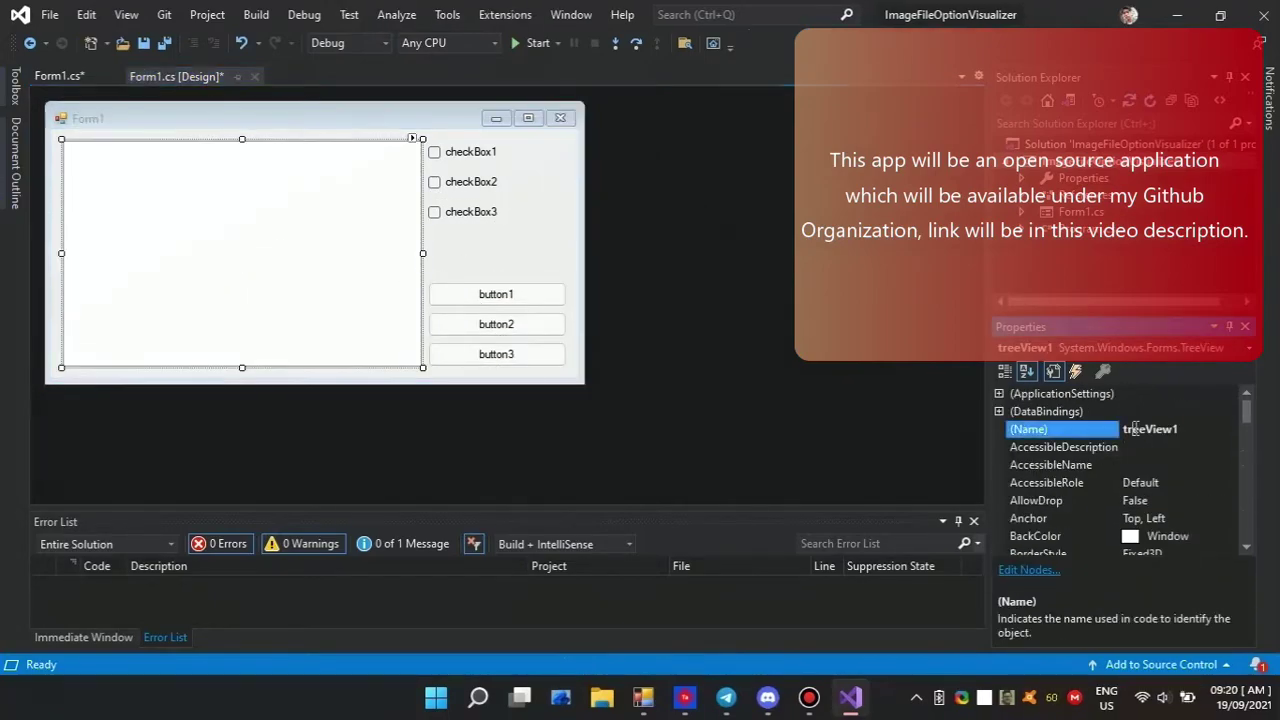
type("reeView")
key("Return")
key("ctrl+s")
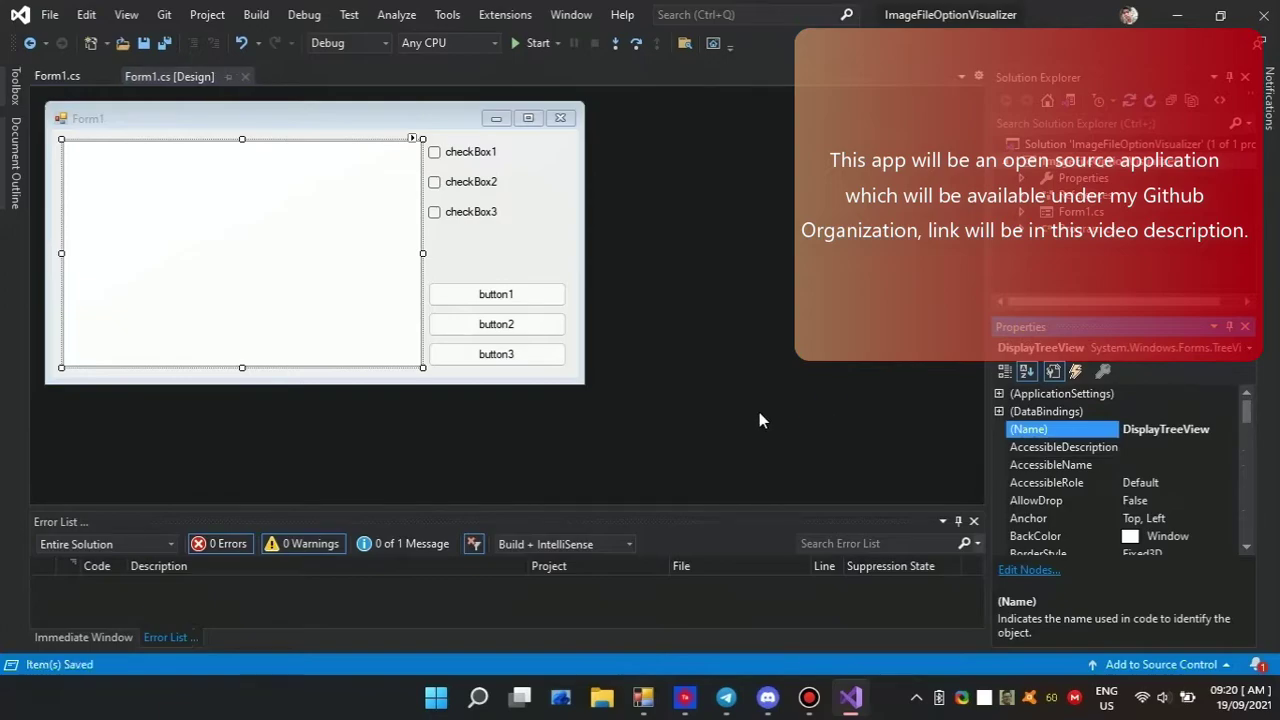
Step: Label the three buttons from top to bottom "Refresh List", "Reverted Selected" and "Revert Anything", then save the form
left_click(505, 353)
left_click(1051, 446)
type("Revert Anything")
key("Return")
left_click(496, 324)
key("Return")
left_click(496, 294)
type("Refresh List")
key("Return")
key("ctrl+s")
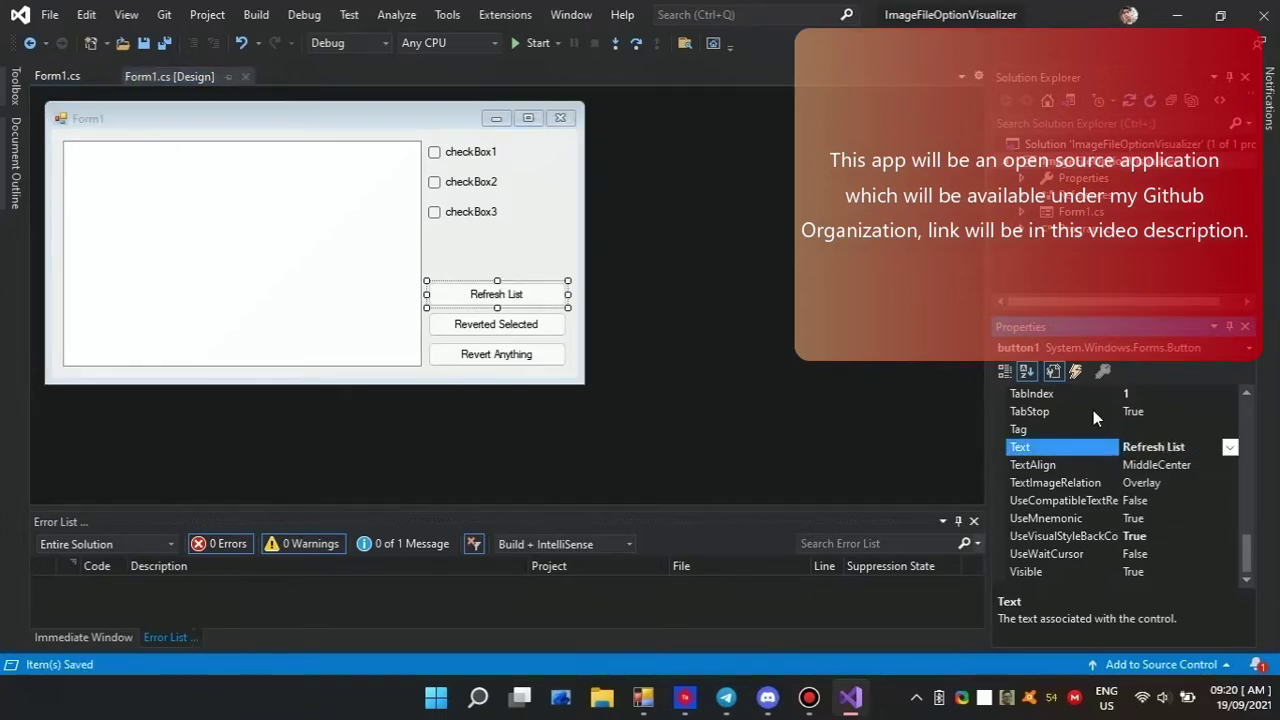
Step: Set the first checkbox's text to "Scan Only for Avast Cleanup Entries" and save the form
left_click(500, 250)
left_click(470, 152)
left_click(1128, 500)
type("Scan Only for Avast Cleanup Entries")
key("Return")
key("ctrl+s")
Step: Make the first checkbox tall enough for its two-line label and move the two checkboxes below it down
left_click_drag(497, 165, 472, 226)
double_click(470, 182)
left_click(170, 76)
left_click(472, 215)
scroll(1120, 480, "down", 10)
Step: Set the second checkbox's text to "Scan all Image File Execution Option" and enlarge it to 147 x 35
left_click(470, 193)
left_click(1150, 482)
type("Scan for")
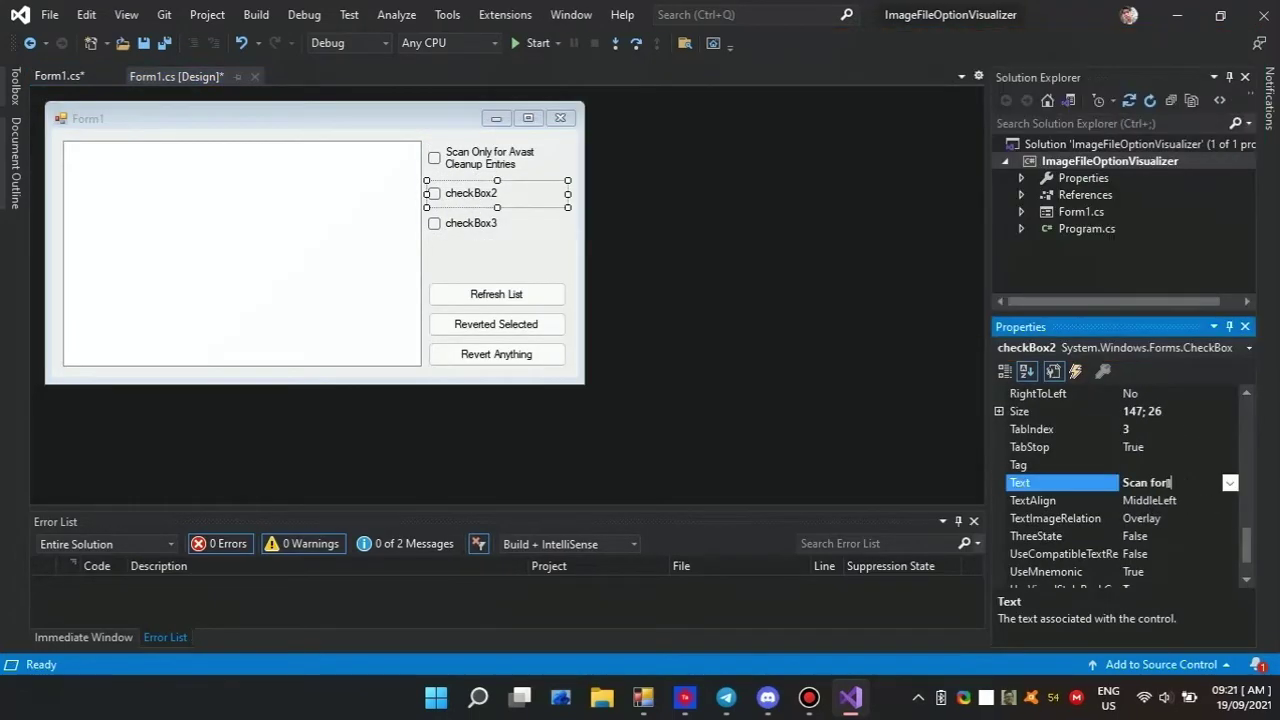
type(" Image File Execution Option")
key("Return")
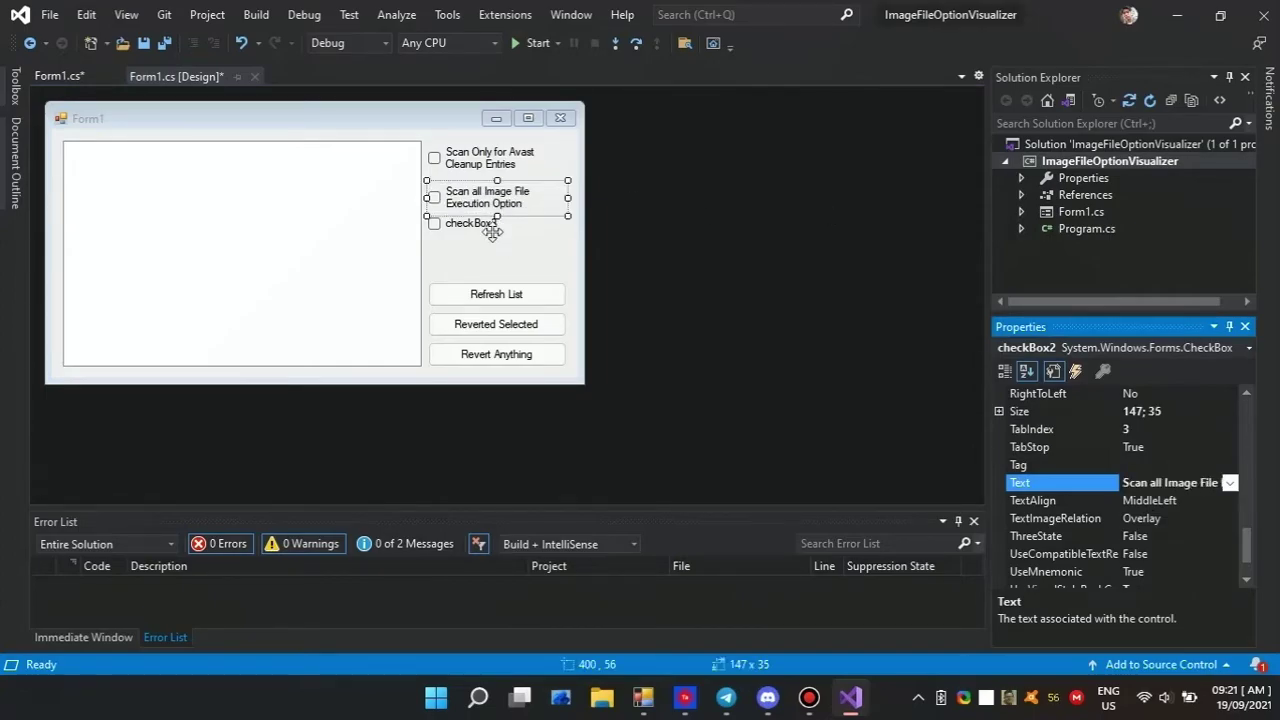
Step: Move the third checkbox clear of the second one and set its text to "Scan everything"
left_click_drag(470, 223, 470, 232)
left_click(1168, 483)
type("Scan everything")
key("Return")
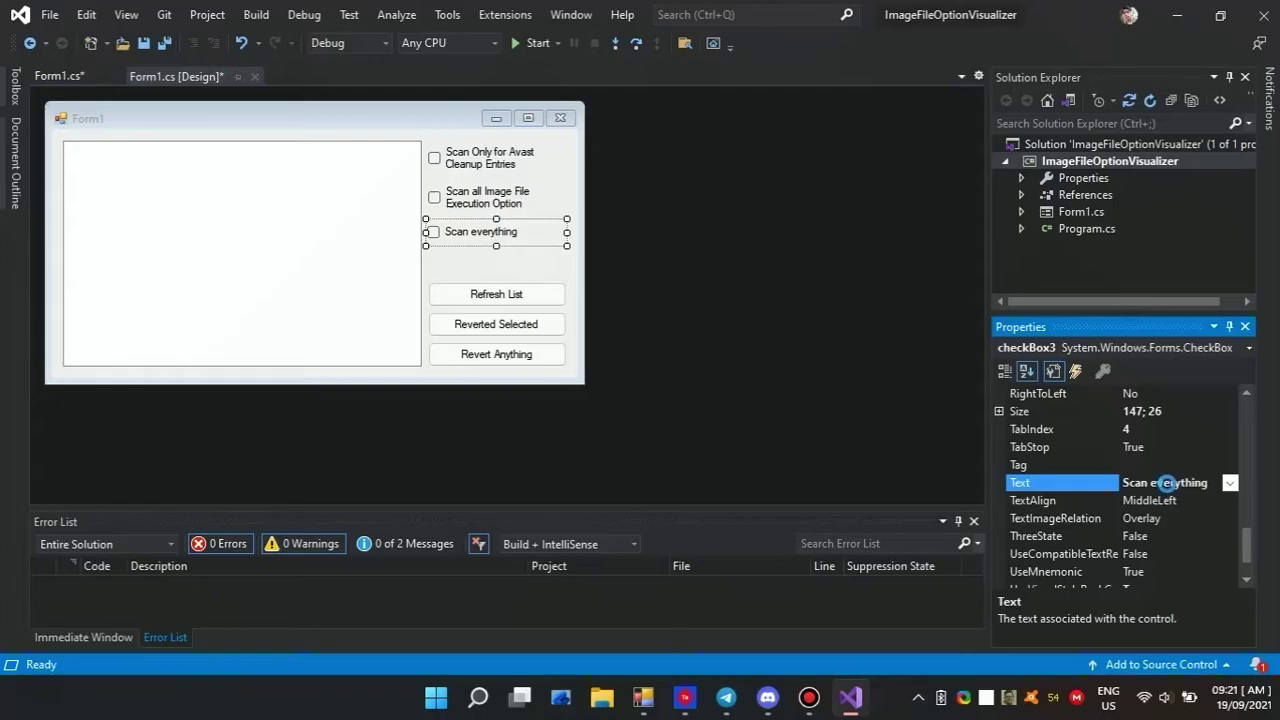
Step: Save all files and create the first checkbox's CheckedChanged handler with an if block testing AvastCleanupOnlyMode.Checked
left_click(491, 263)
left_click(164, 43)
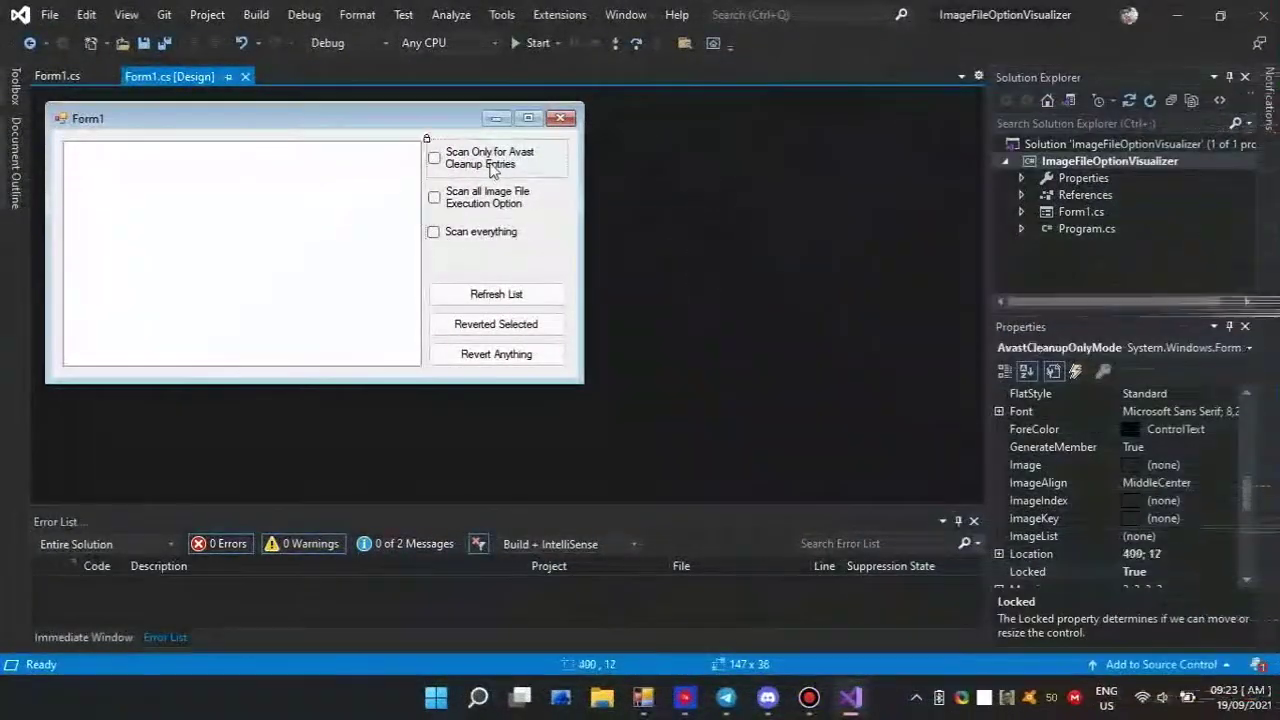
double_click(474, 162)
type("Avas")
key("BackSpace")
key("BackSpace")
key("BackSpace")
key("BackSpace")
type("if")
key("Tab")
key("Tab")
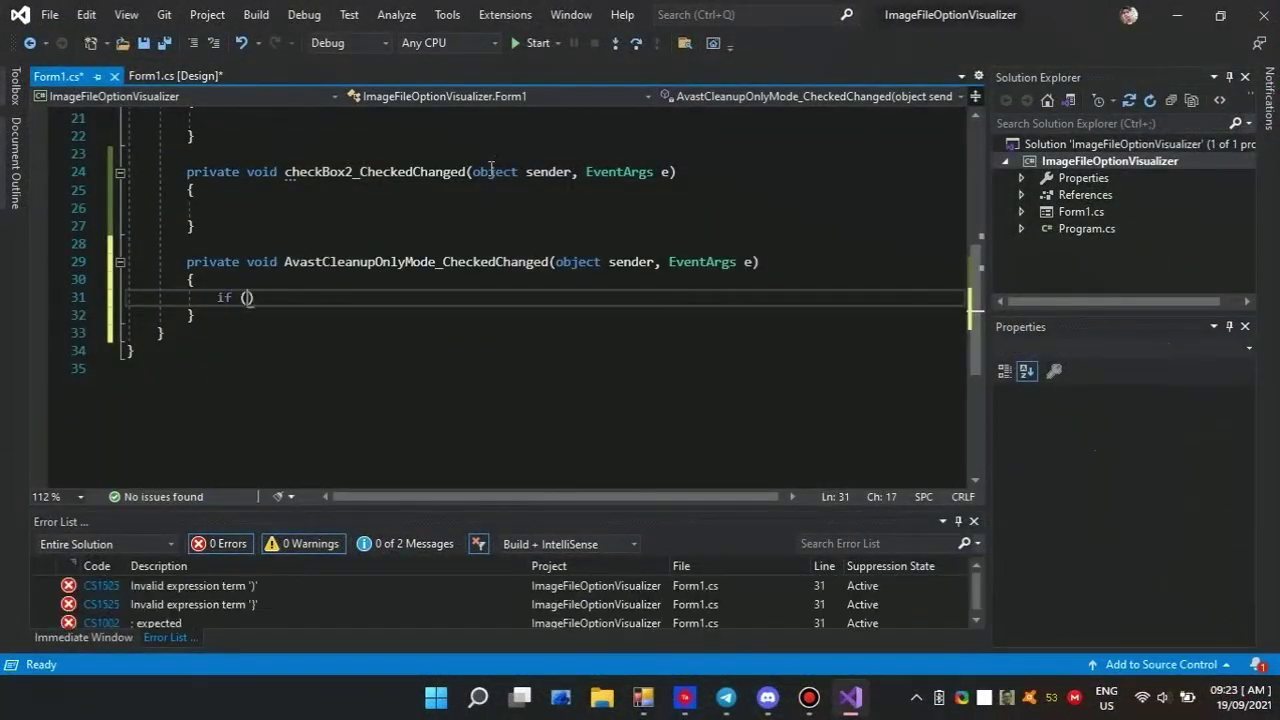
type("AvastCleanupOnlyMode.Checked")
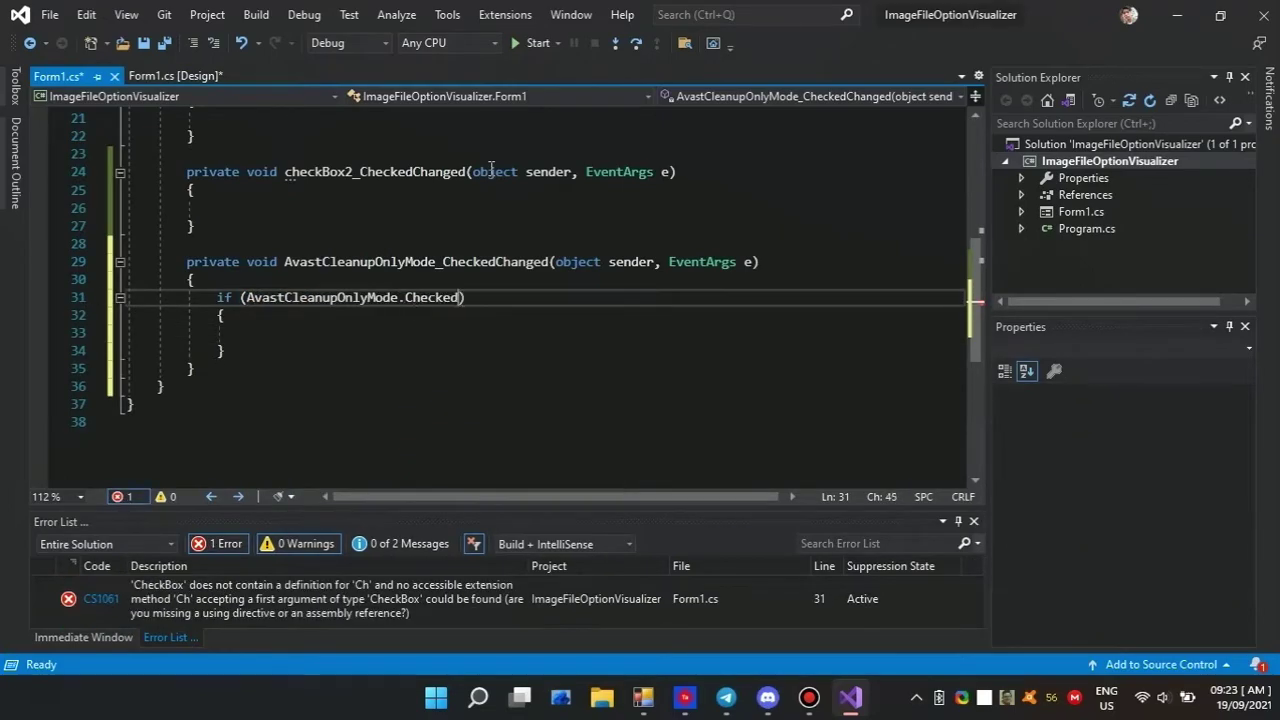
Step: Inside the AvastCleanupOnlyMode if block, set IFEOEnabledOnlyMode.Checked and AnythingMode.Checked to false
key("Return")
type("IFEOEnabledOnlyMode.Checked = false;")
key("Return")
type("Sca")
key("BackSpace")
key("BackSpace")
key("BackSpace")
type("Even")
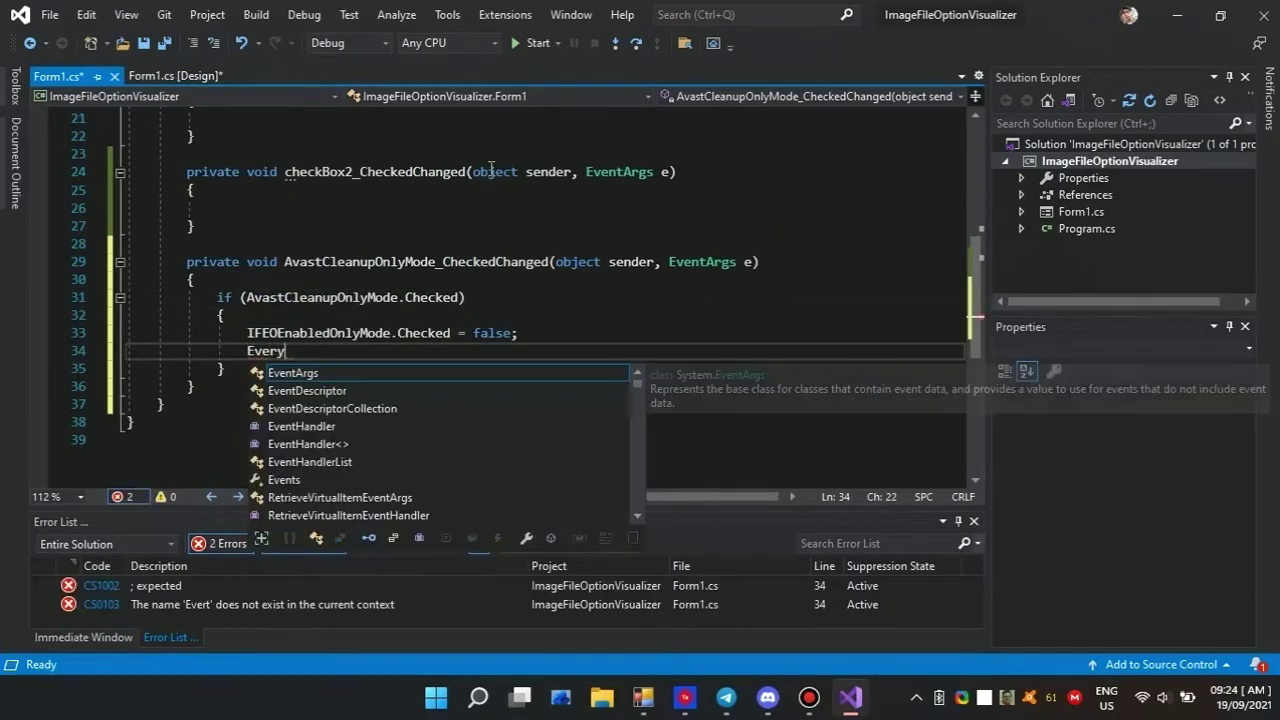
left_click(175, 75)
left_click(68, 78)
key("BackSpace")
key("BackSpace")
key("BackSpace")
key("BackSpace")
type("AnythingMode.Checked = false;")
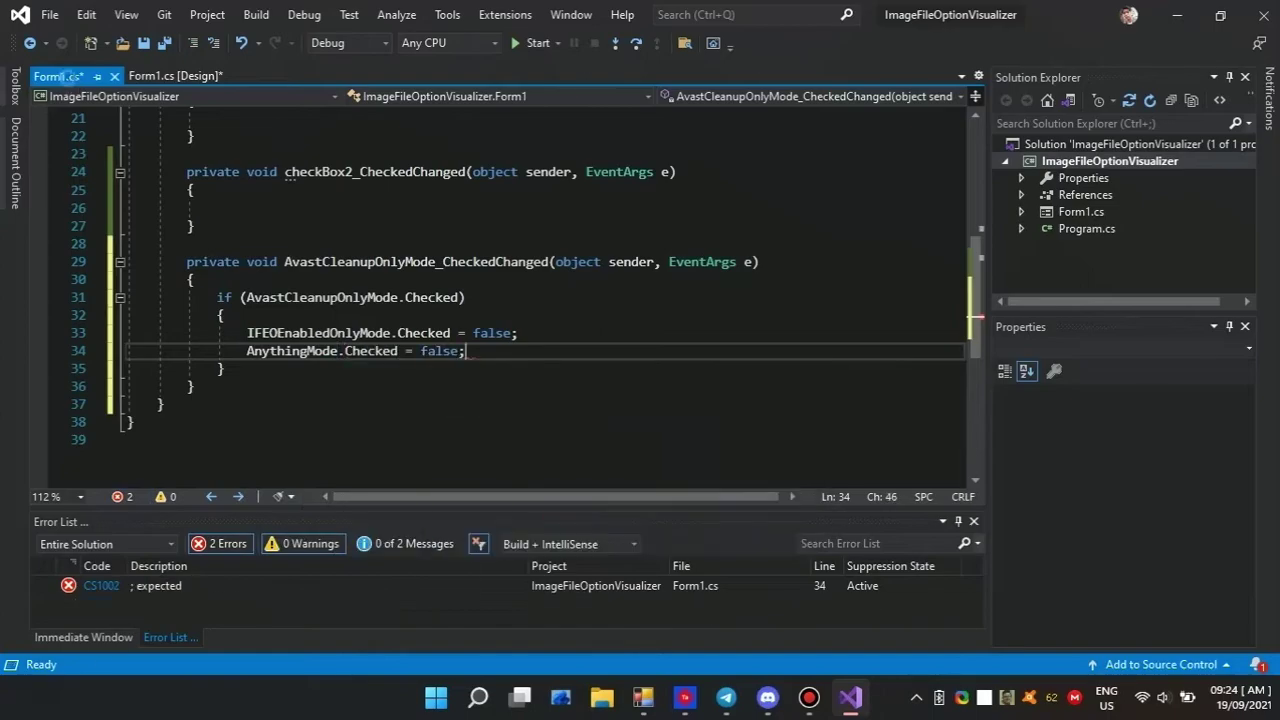
Step: Add an empty if block to the checkBox2_CheckedChanged handler and rename the method IFEOEnableOnlyMode_CheckedChanged
left_click(175, 75)
double_click(470, 231)
type("if")
key("Tab")
key("Tab")
key("BackSpace")
key("Return")
left_click_drag(284, 208, 352, 208)
left_click(175, 75)
left_click(68, 75)
type("IFEOEnableOnlyMode")
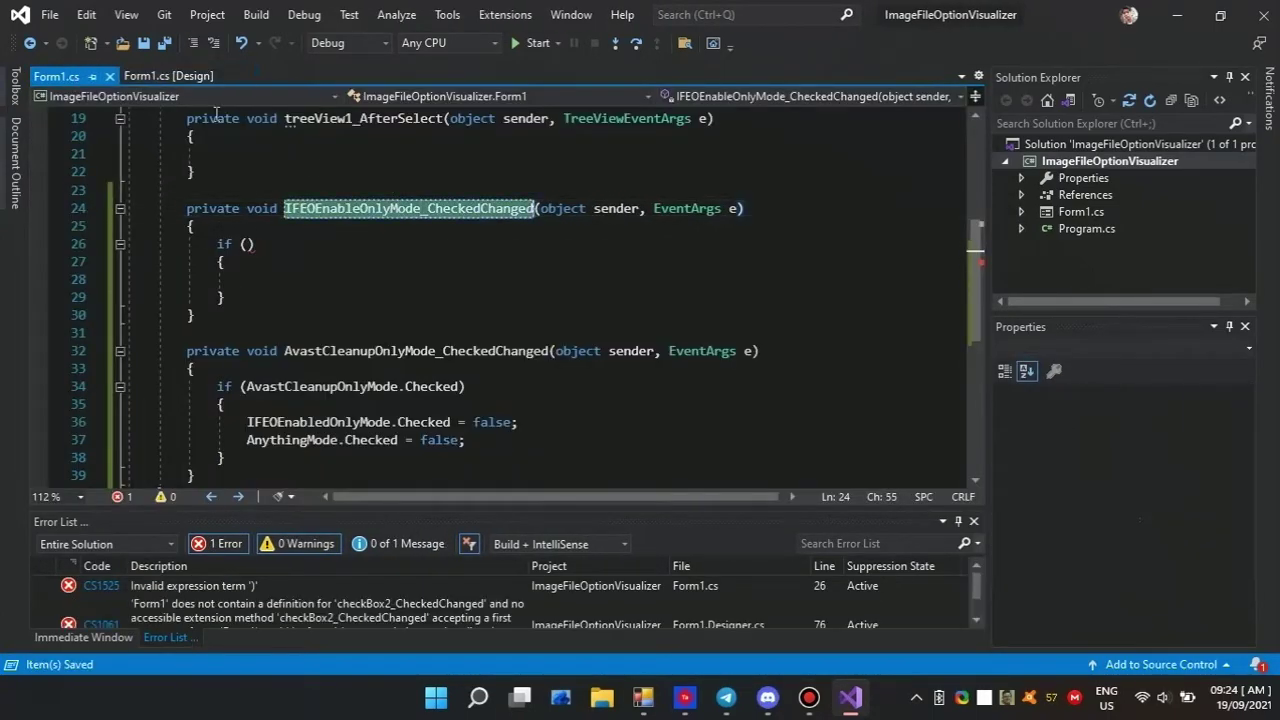
Step: Point the IFEOEnabledOnlyMode event handler in Form1.Designer.cs to IFEOEnableOnlyMode_CheckedChanged, save, and reload the form designer
left_click(175, 75)
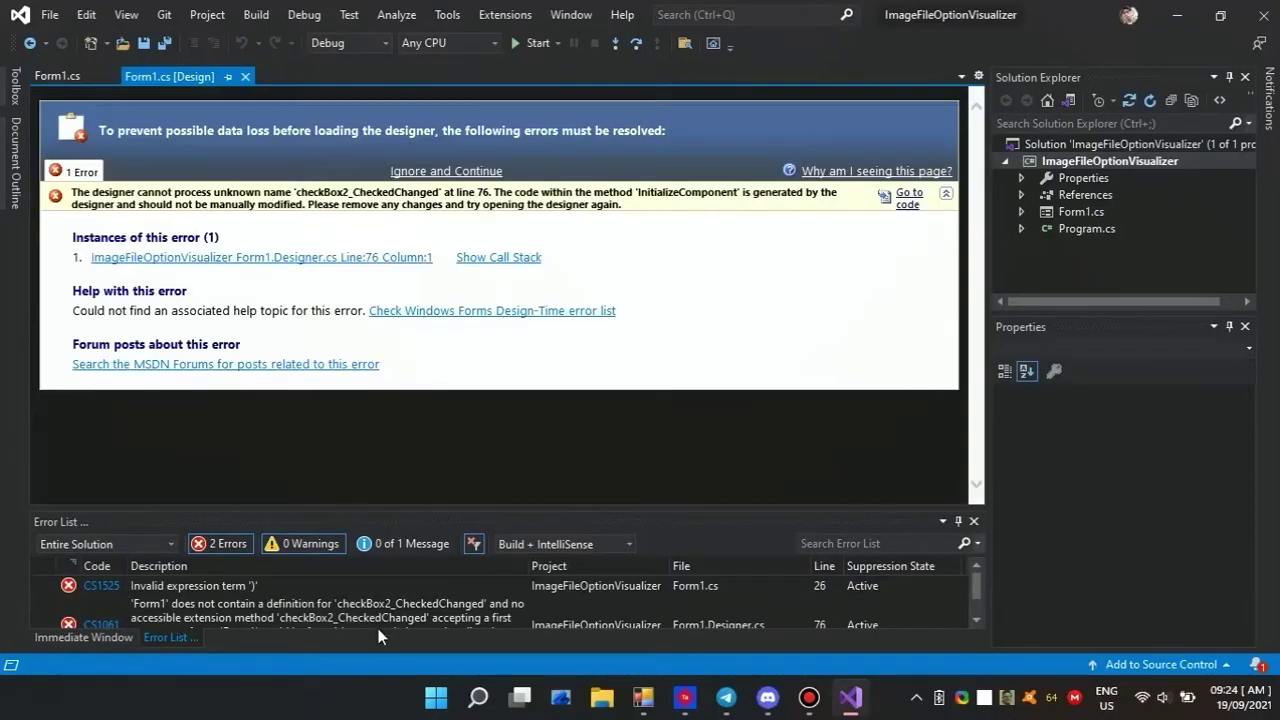
double_click(377, 607)
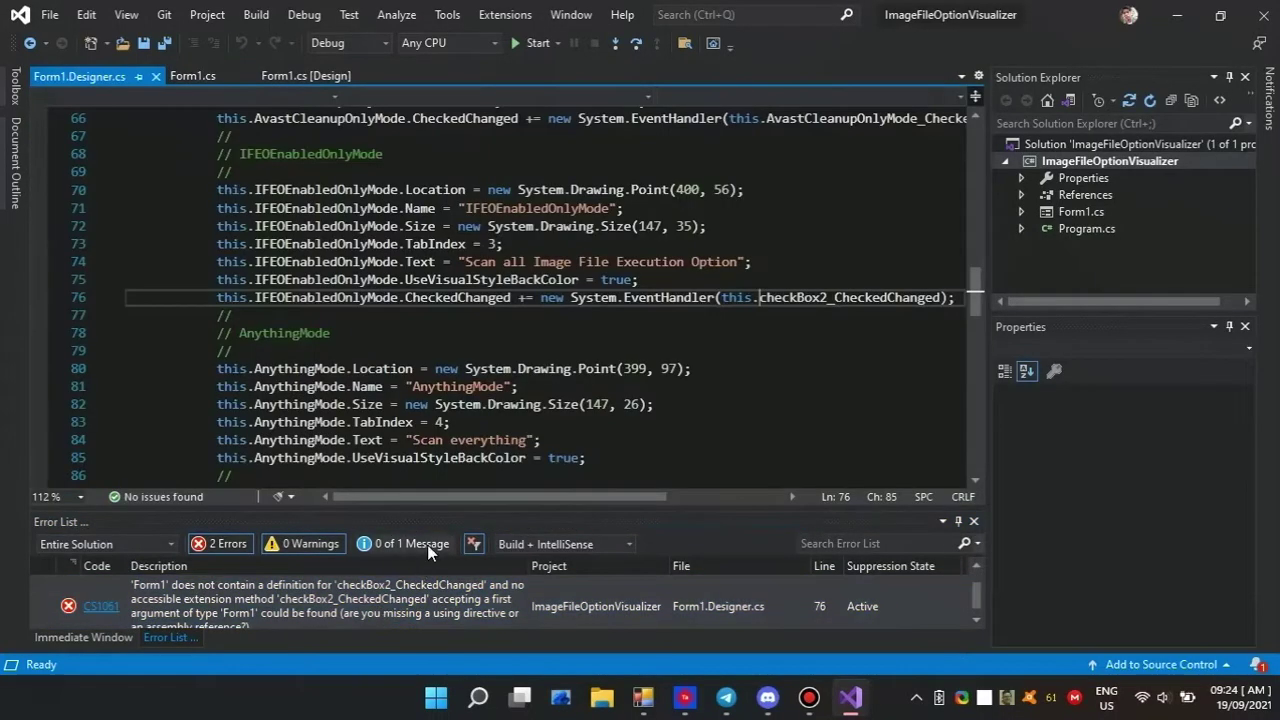
key("ctrl+v")
key("ctrl+s")
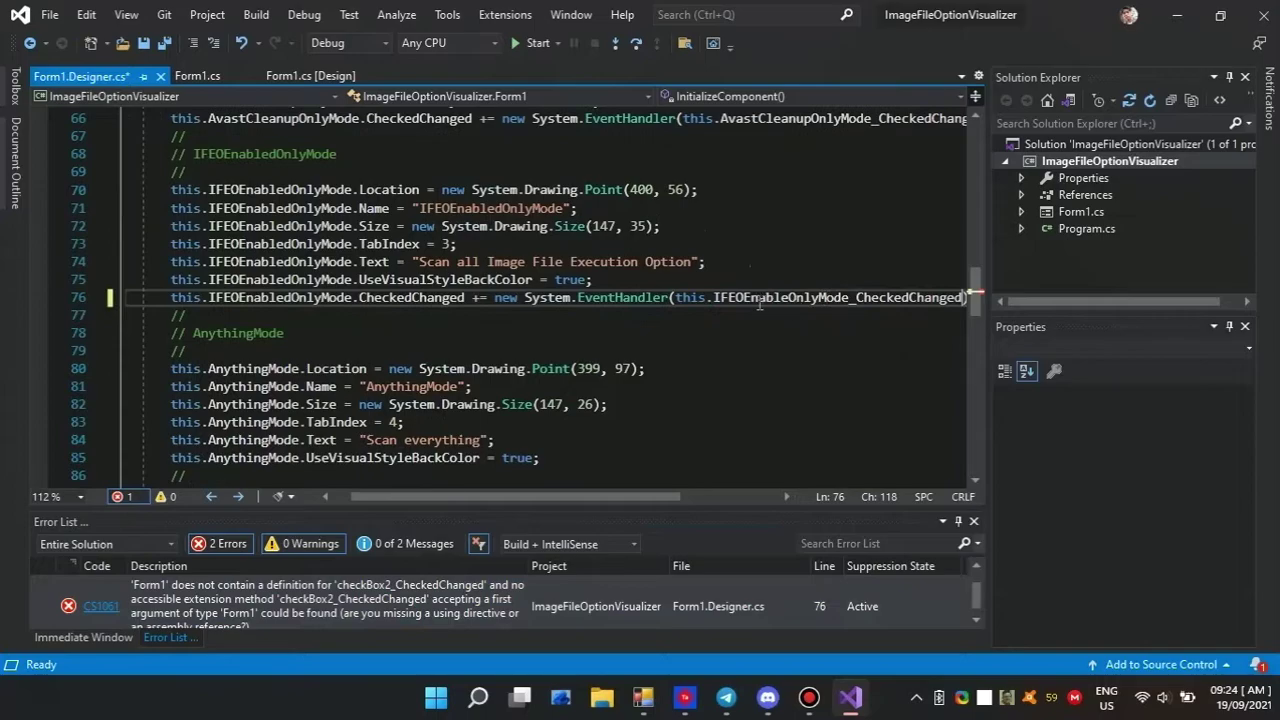
left_click(291, 75)
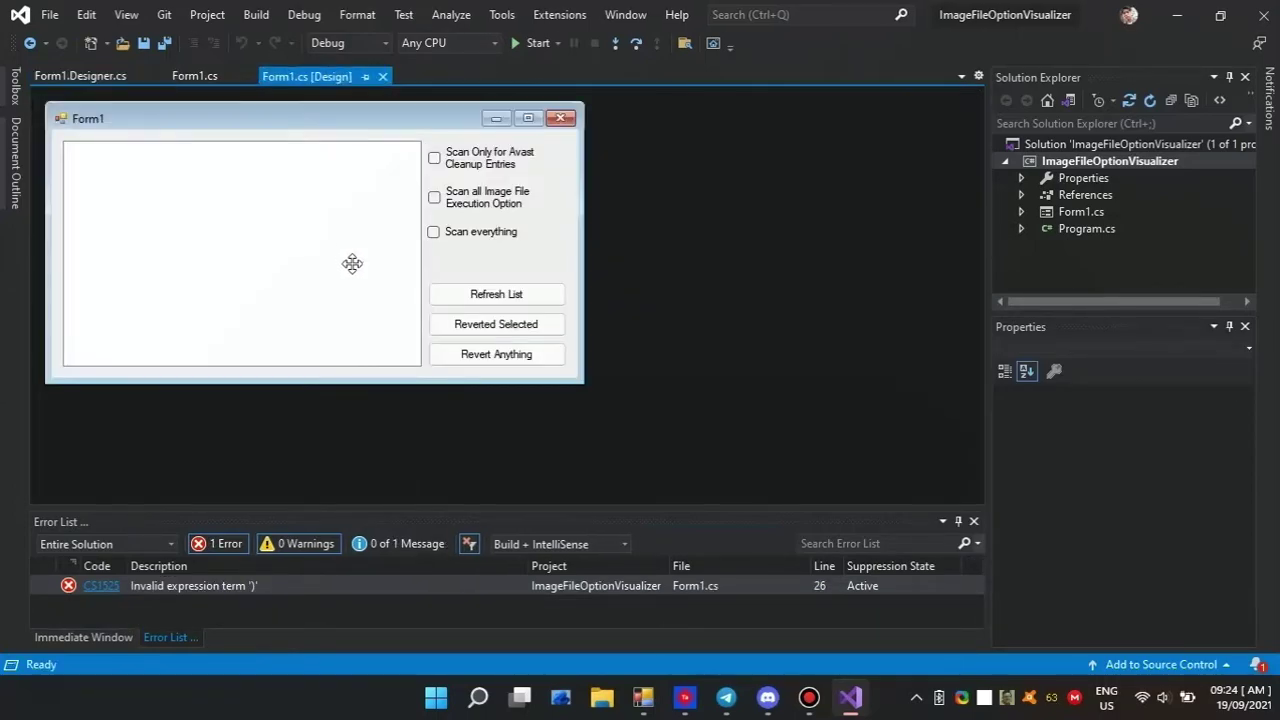
Step: Make the IFEOEnableOnlyMode_CheckedChanged handler set AvastCleanupOnlyMode.Checked and AnythingMode.Checked to false if IFEOEnabledOnlyMode.Checked is true
left_click(196, 76)
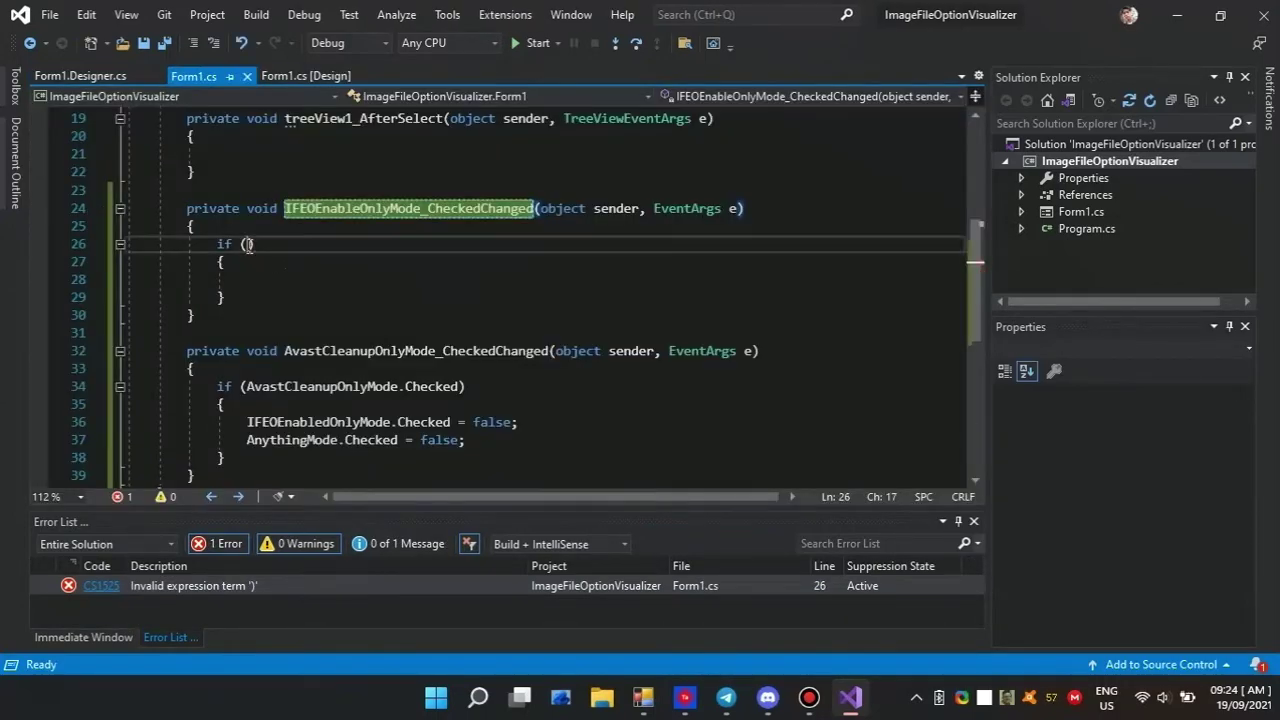
type("IFEOEnabledOnlyMode.Checked")
key("Down")
key("Down")
type("AvastCleanupOnlyMode.Checked = false;")
key("ctrl+s")
key("Return")
type("AnythingMode .Checked = false;")
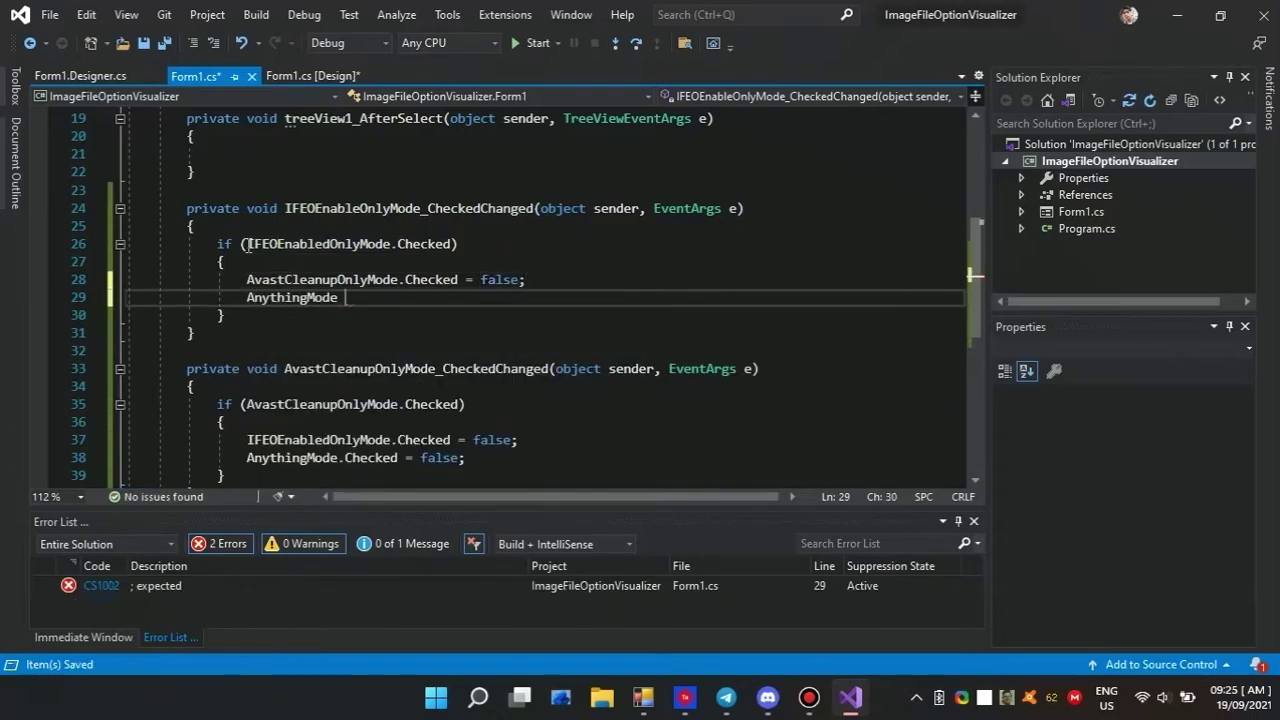
Step: Create the AnythingMode_CheckedChanged handler that, if AnythingMode.Checked, sets IFEOEnabledOnlyMode.Checked and AnythingMode.Checked to false, and save it
left_click(316, 75)
double_click(490, 234)
type("if (AnythingMode.")
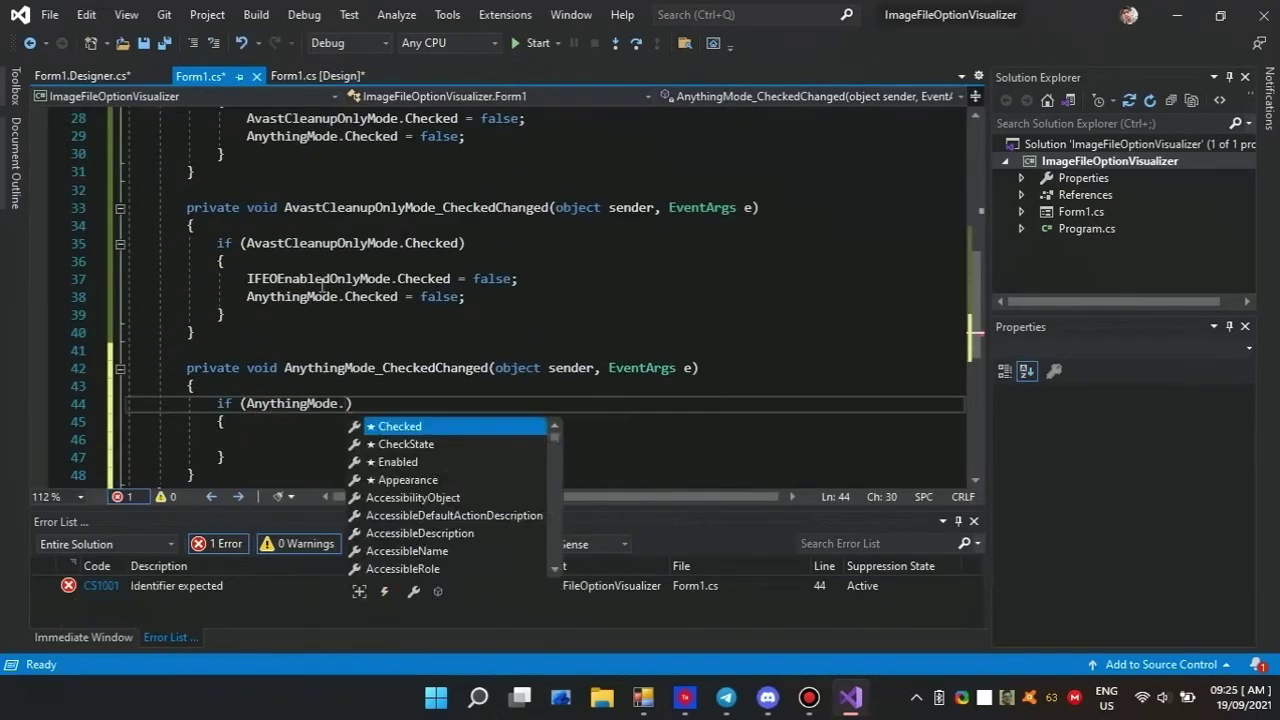
type("Checked")
key("Down")
key("Down")
type("IFEOEnabledOnlyMode.Checked = false;")
key("Return")
type("AnythingMode.Checked = false;")
key("ctrl+s")
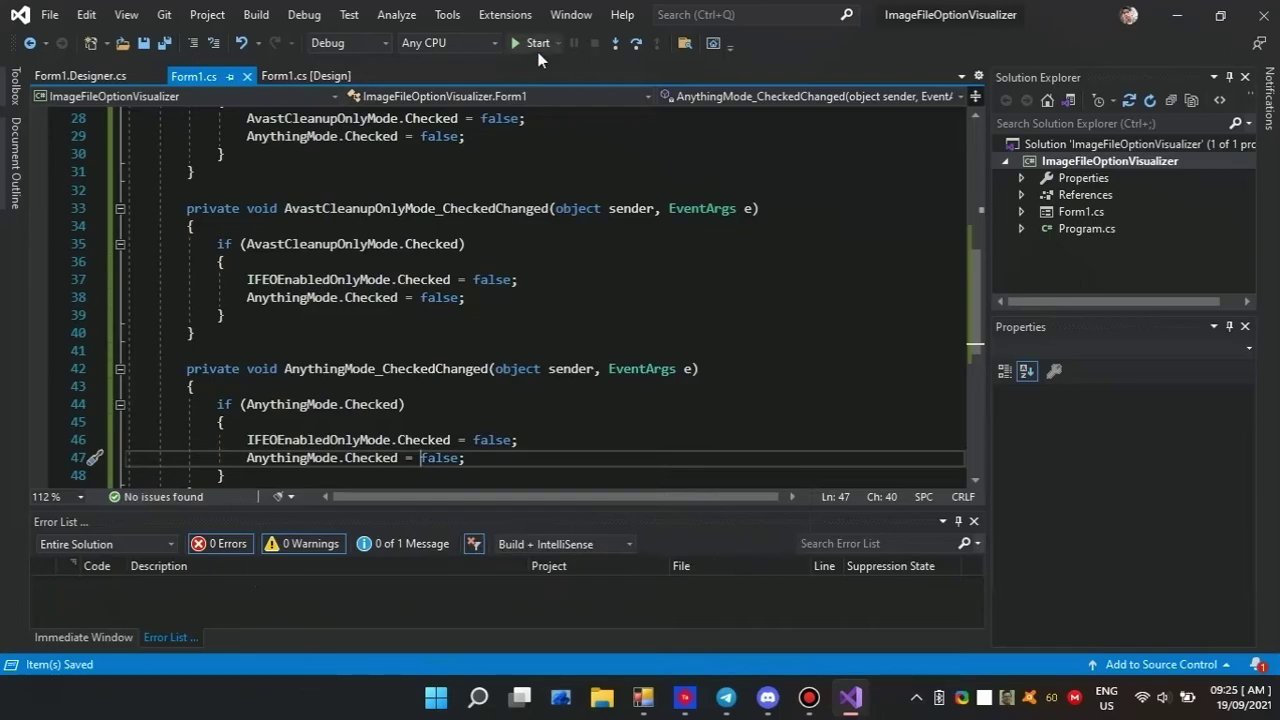
Step: Run the app, test whether the scan checkboxes exclude one another, and close it
left_click(535, 45)
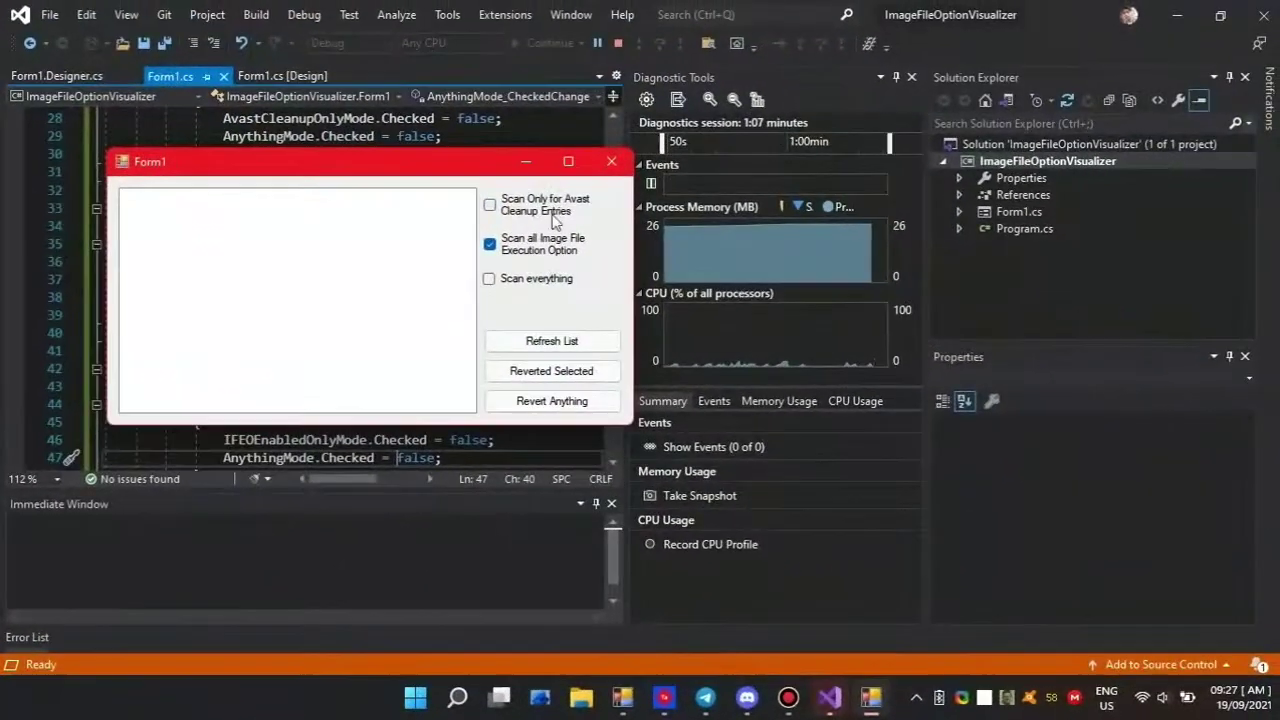
left_click(553, 224)
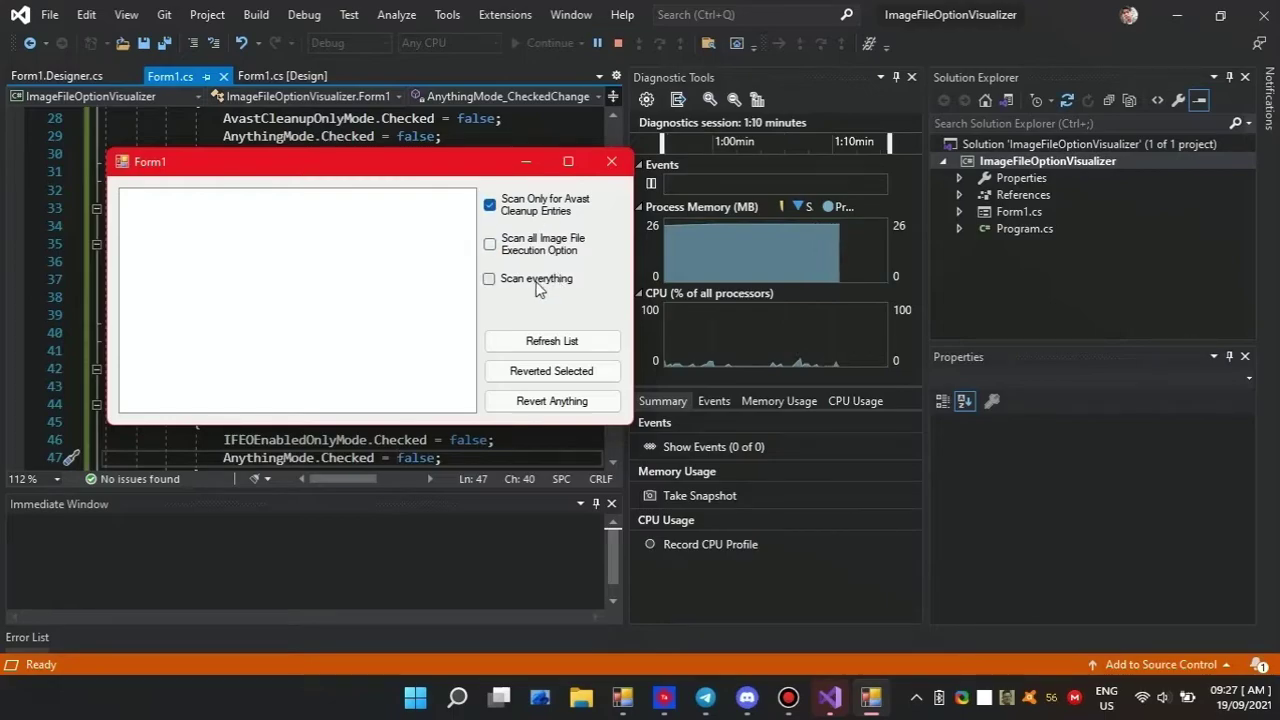
left_click(622, 160)
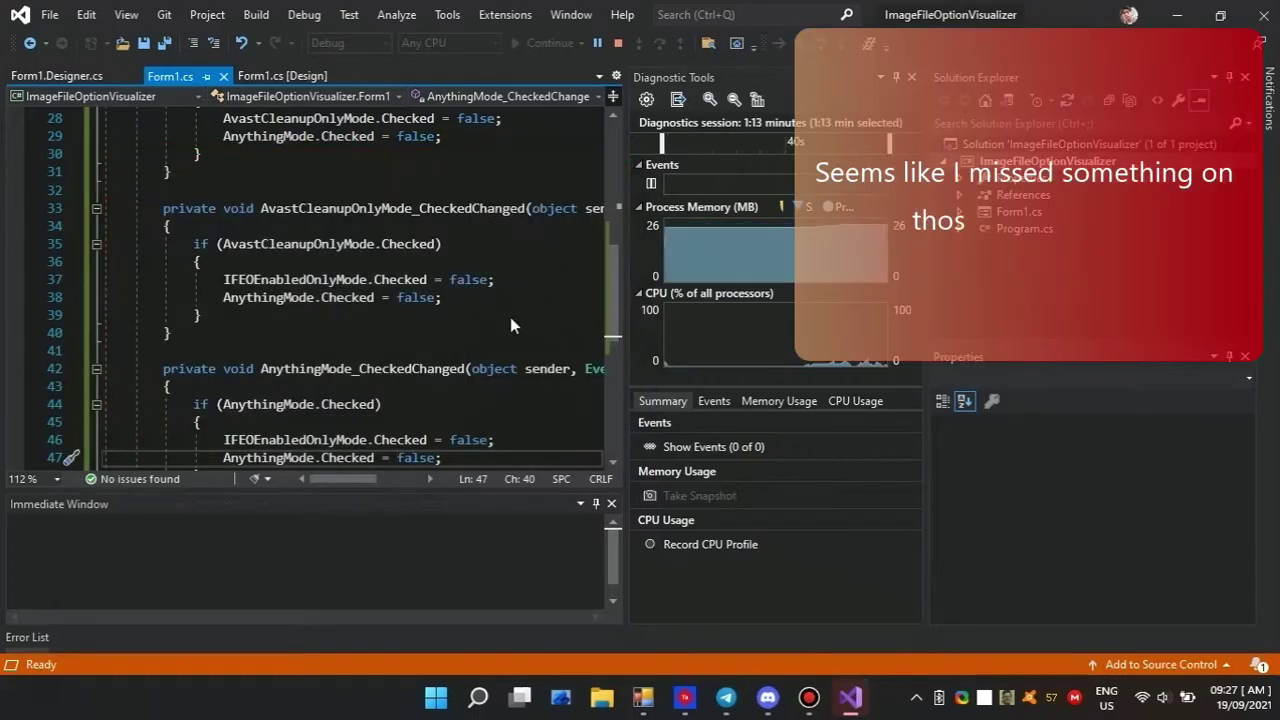
Step: In the AnythingMode_CheckedChanged if block, replace AnythingMode with AvastCleanupOnlyMode in the second assignment and save the file
scroll(430, 302, "down", 2)
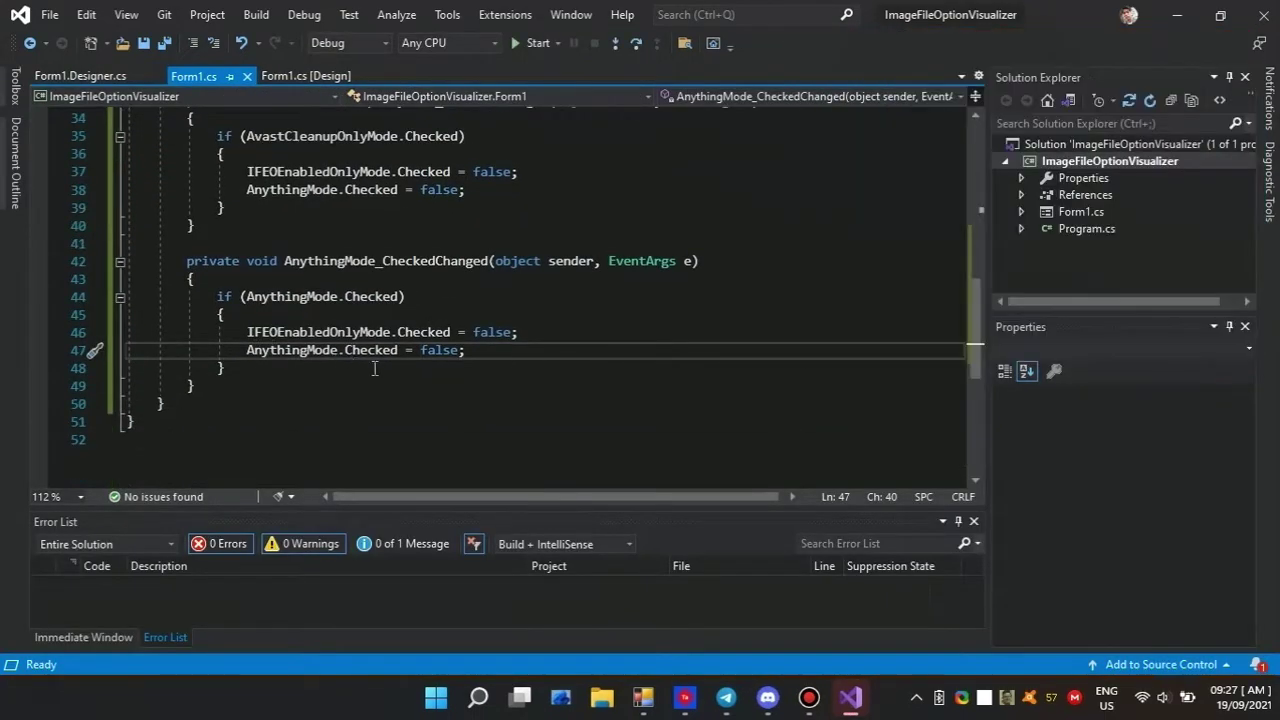
left_click(307, 348)
scroll(340, 280, "up", 3)
scroll(367, 193, "down", 3)
scroll(367, 193, "up", 1)
key("ctrl+BackSpace")
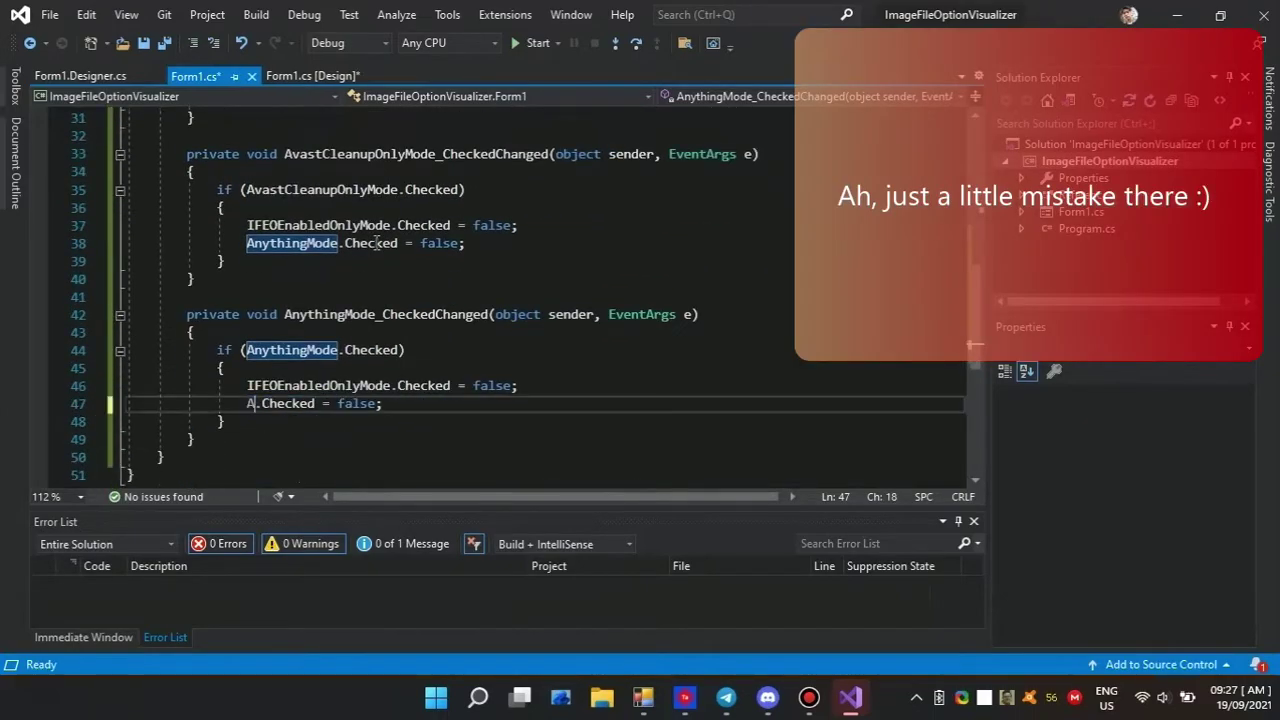
type("Avas")
double_click(359, 428)
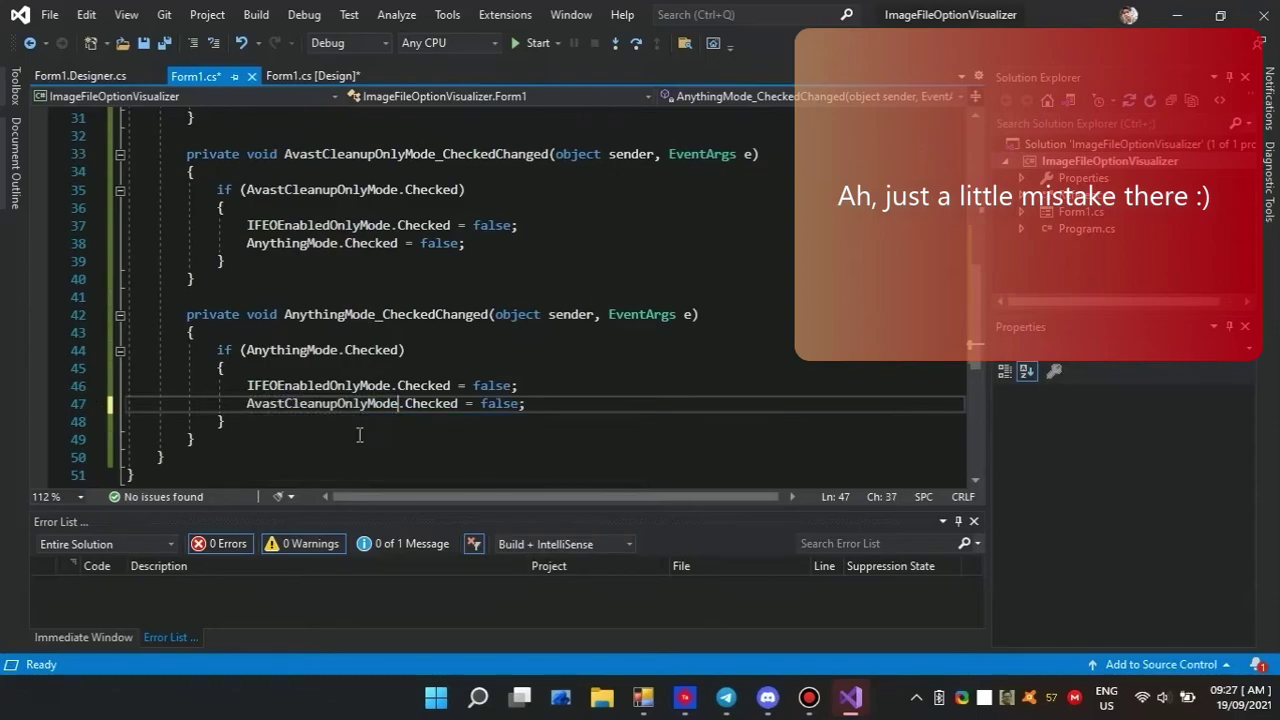
scroll(531, 273, "up", 2)
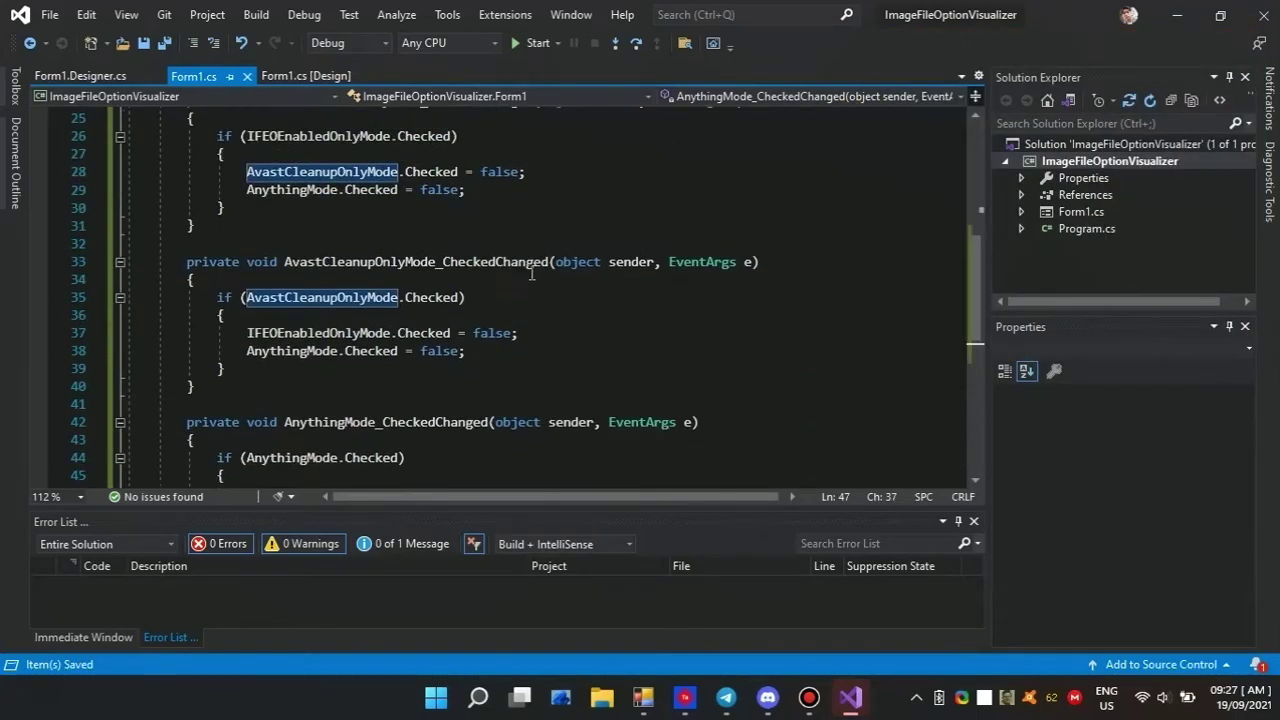
scroll(378, 193, "up", 1)
scroll(380, 190, "down", 3)
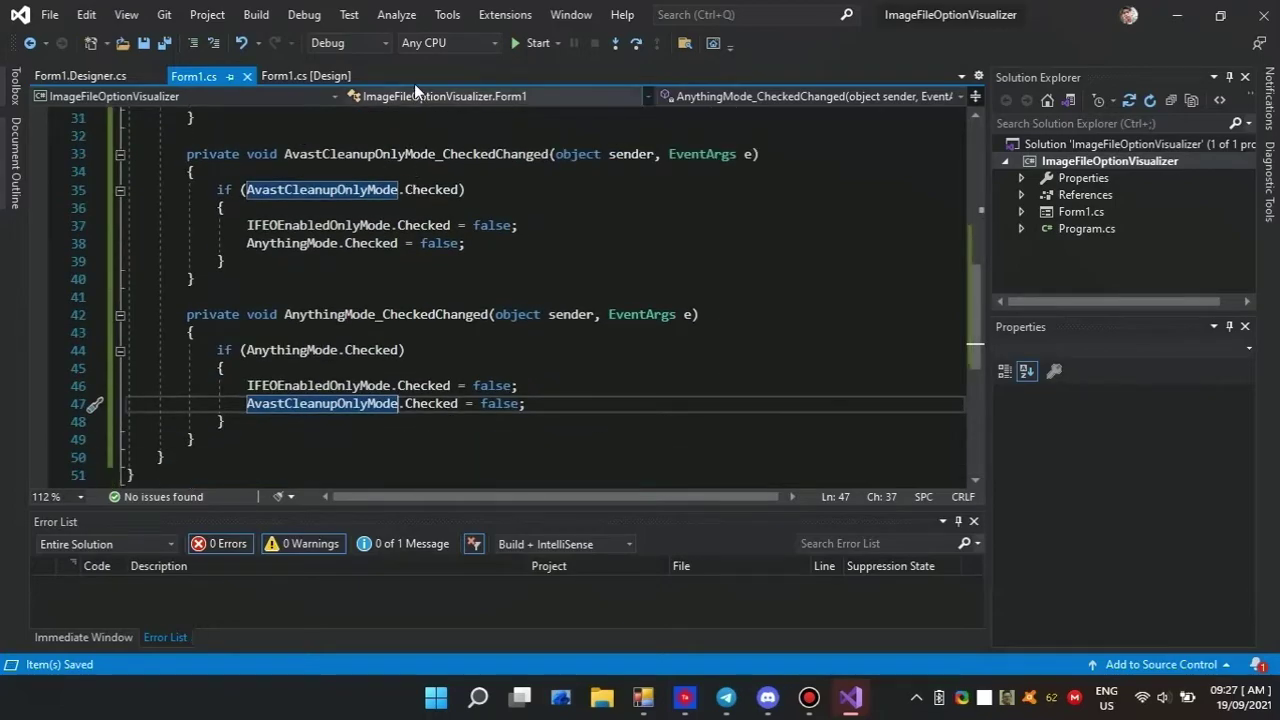
Step: Run the app again to check the corrected "Scan everything" checkbox behaviour, and close the form
left_click(530, 43)
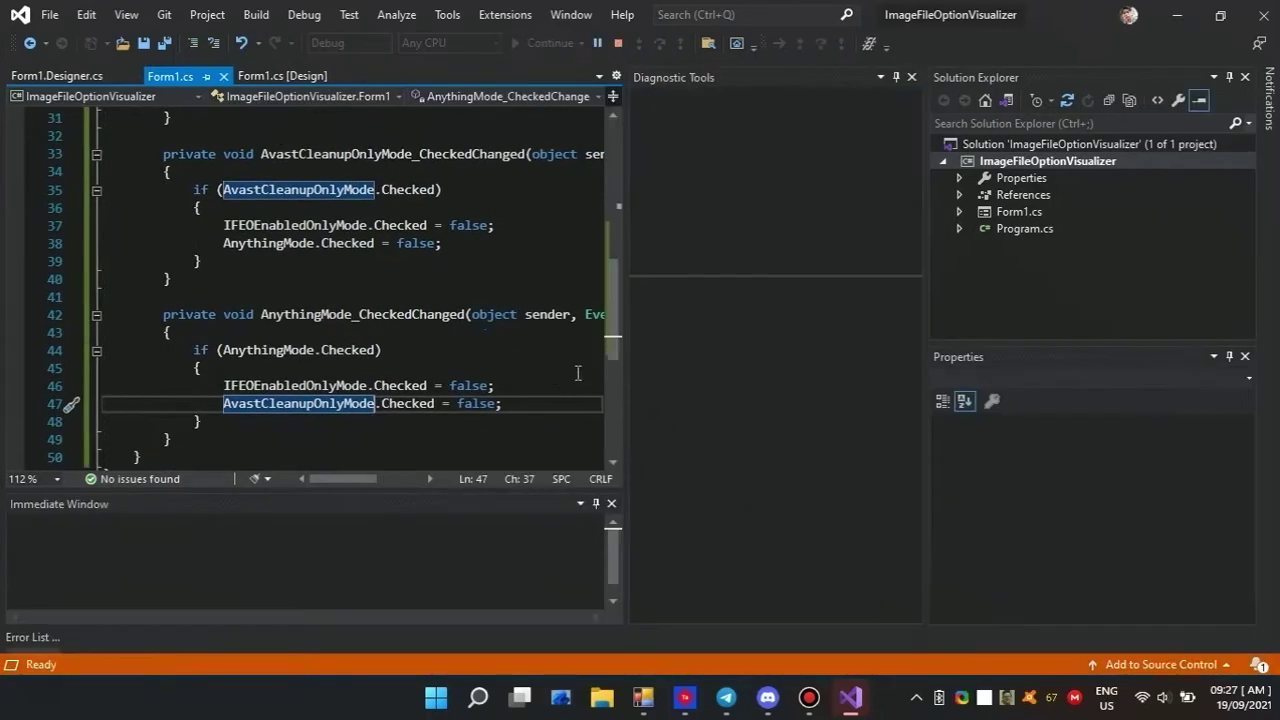
left_click(540, 218)
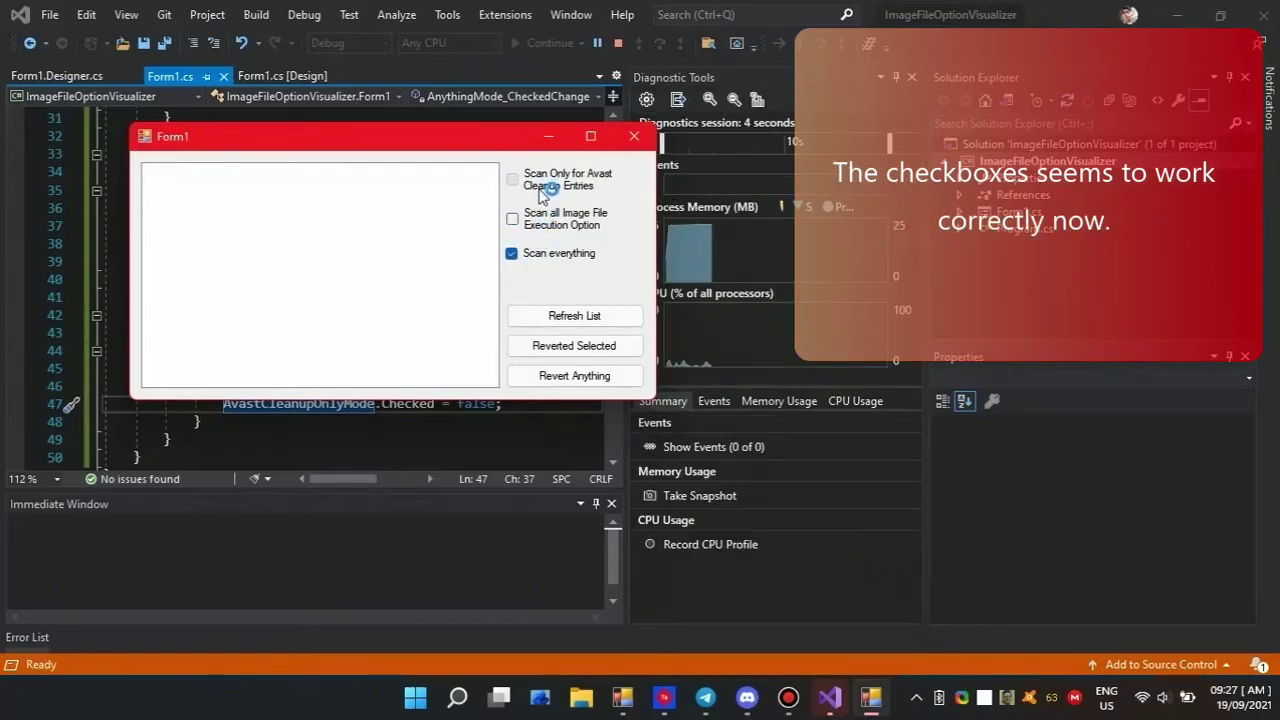
left_click(552, 256)
left_click(648, 137)
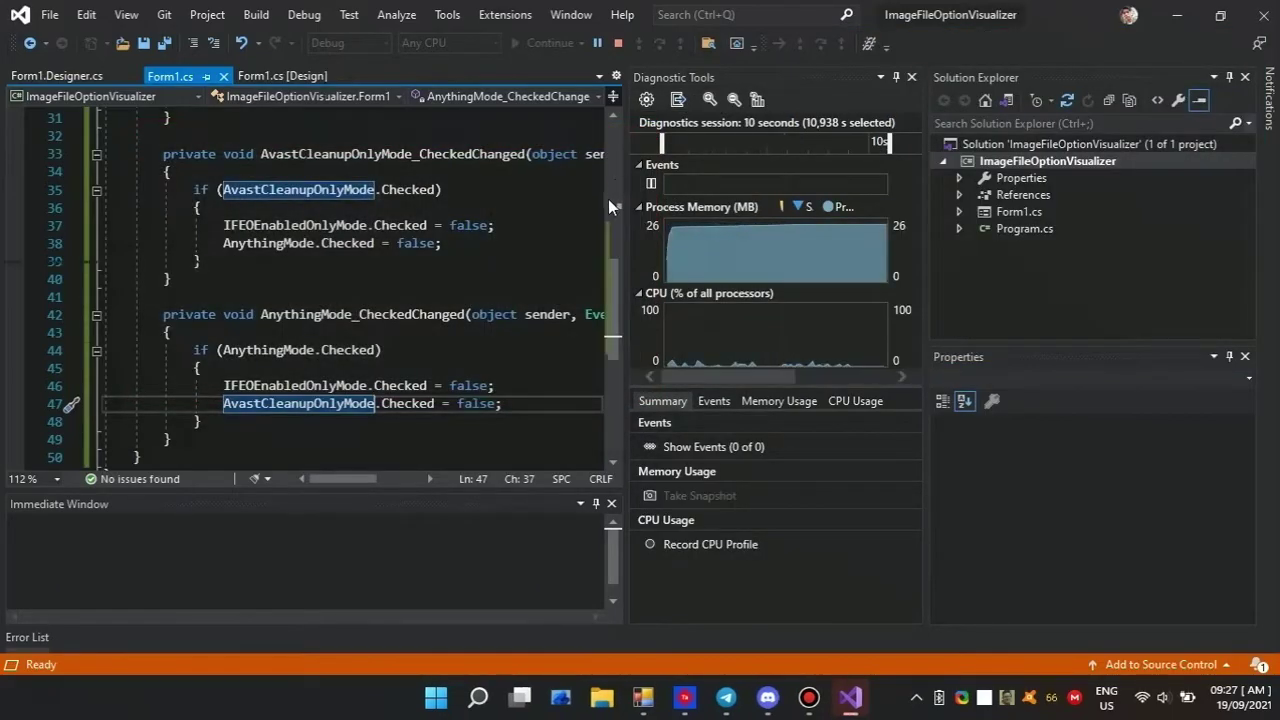
Step: Lock the DisplayTreeView control in the form designer by setting its Locked property to True
left_click(305, 76)
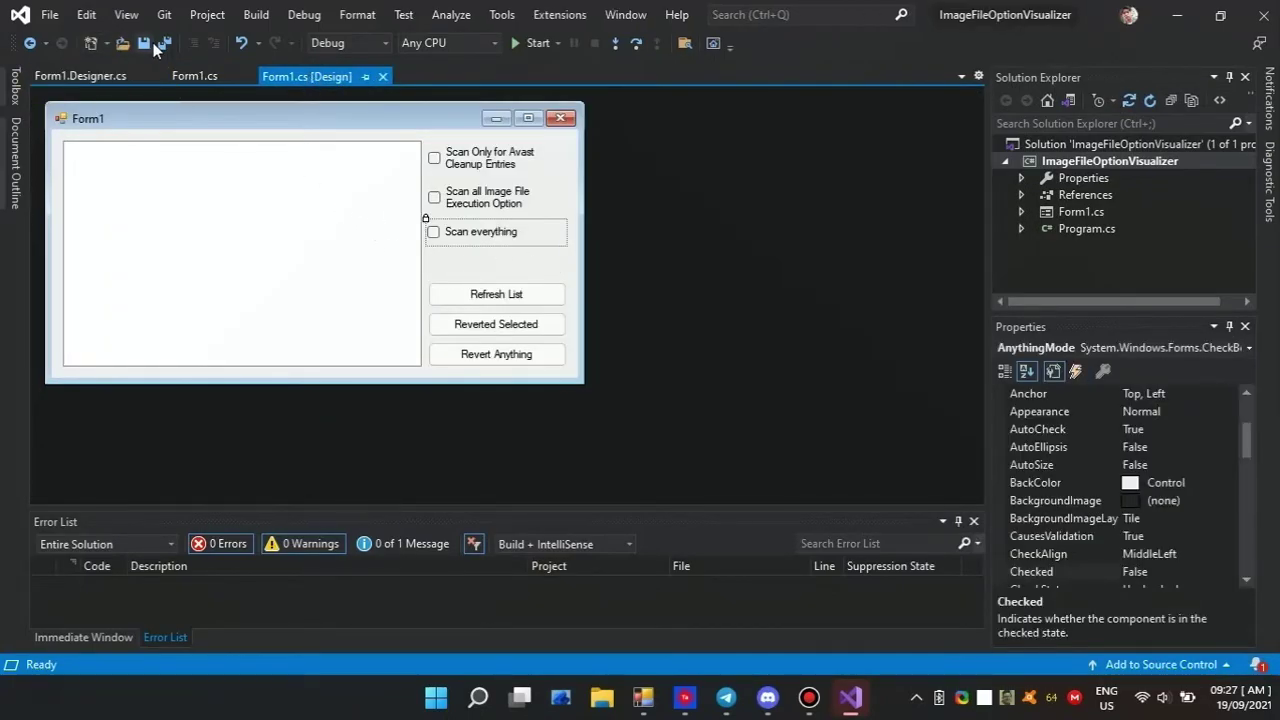
left_click(198, 228)
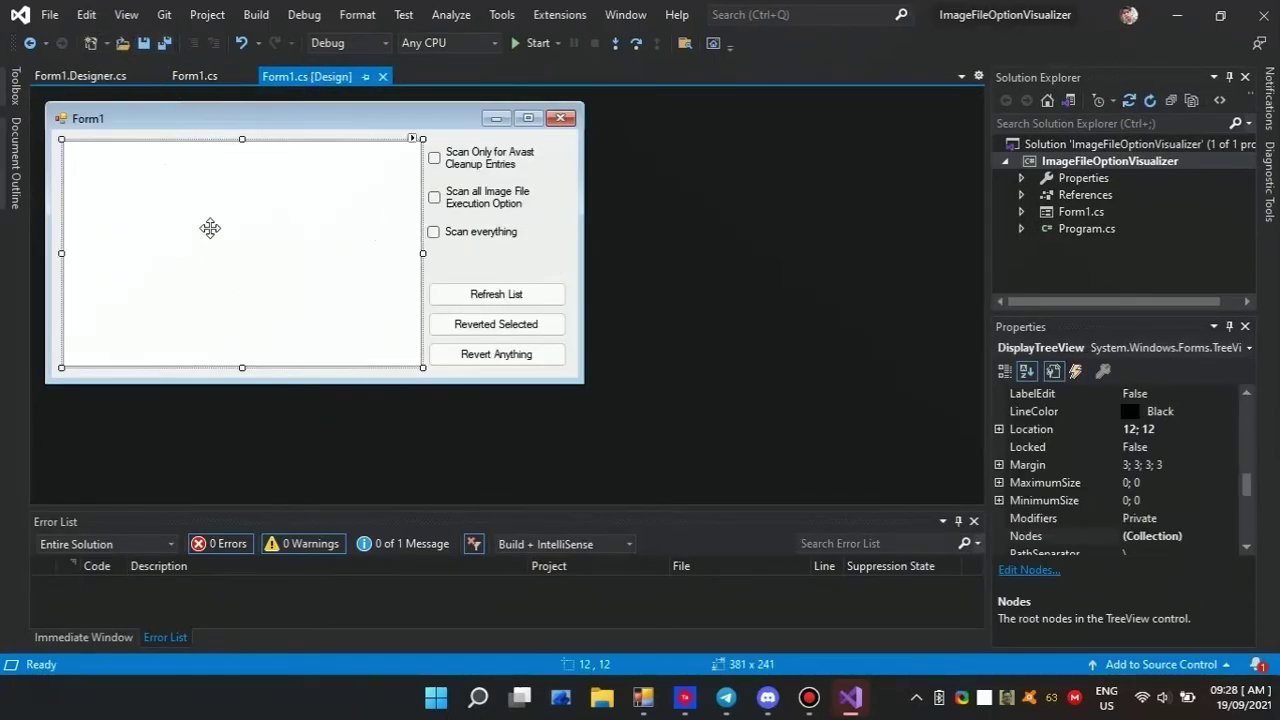
scroll(1090, 462, "down", 5)
scroll(1090, 462, "up", 6)
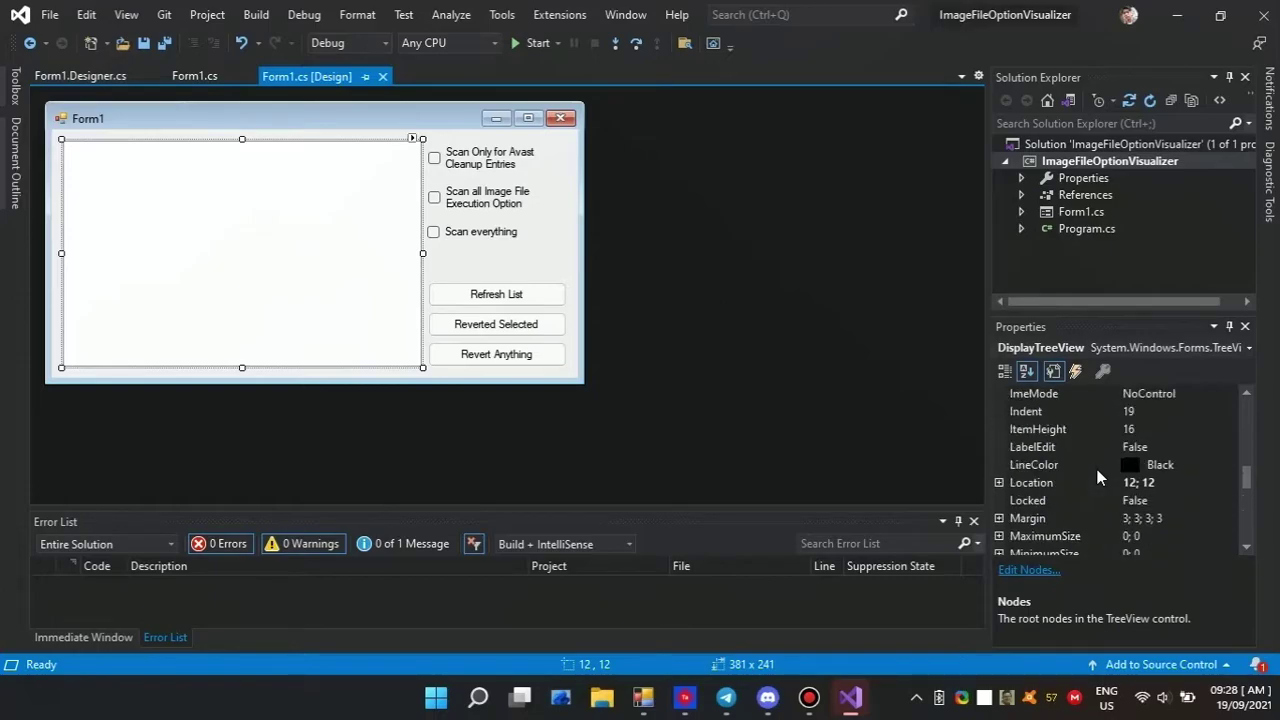
left_click(1147, 519)
double_click(1148, 502)
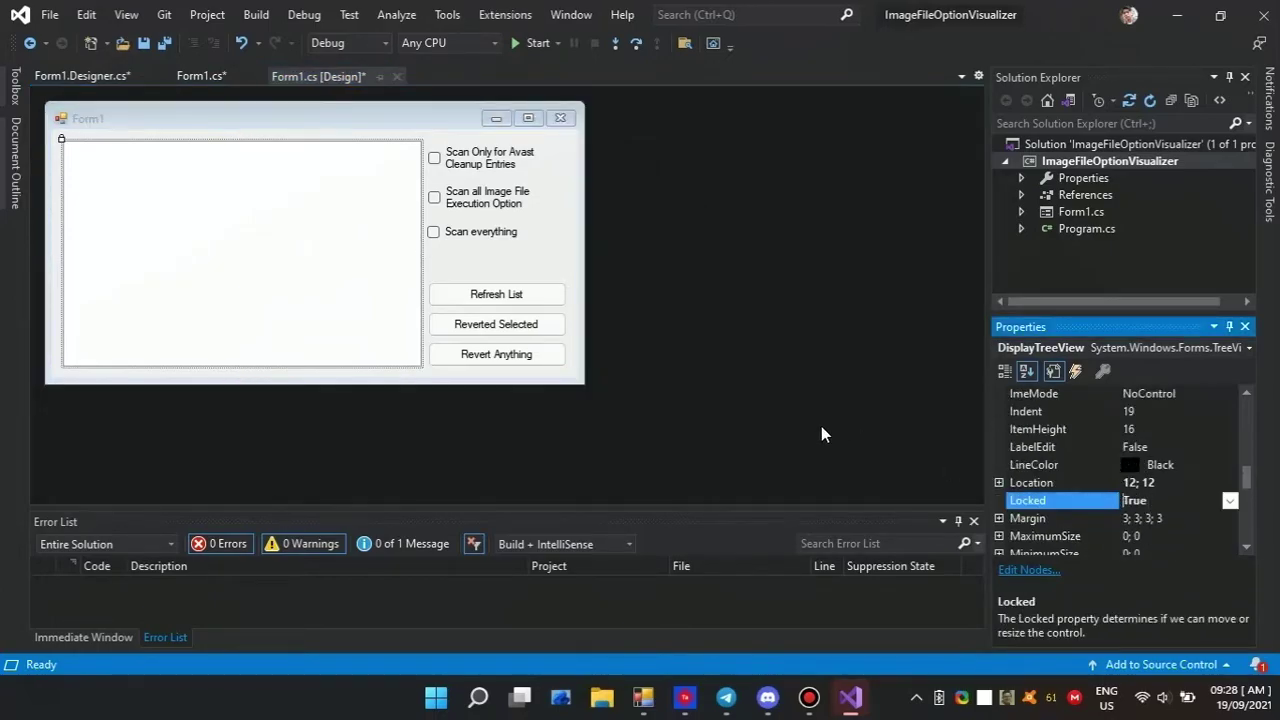
Step: Set Locked to True for the Revert Anything, Reverted Selected and Refresh List buttons
left_click(549, 357)
scroll(1086, 501, "up", 2)
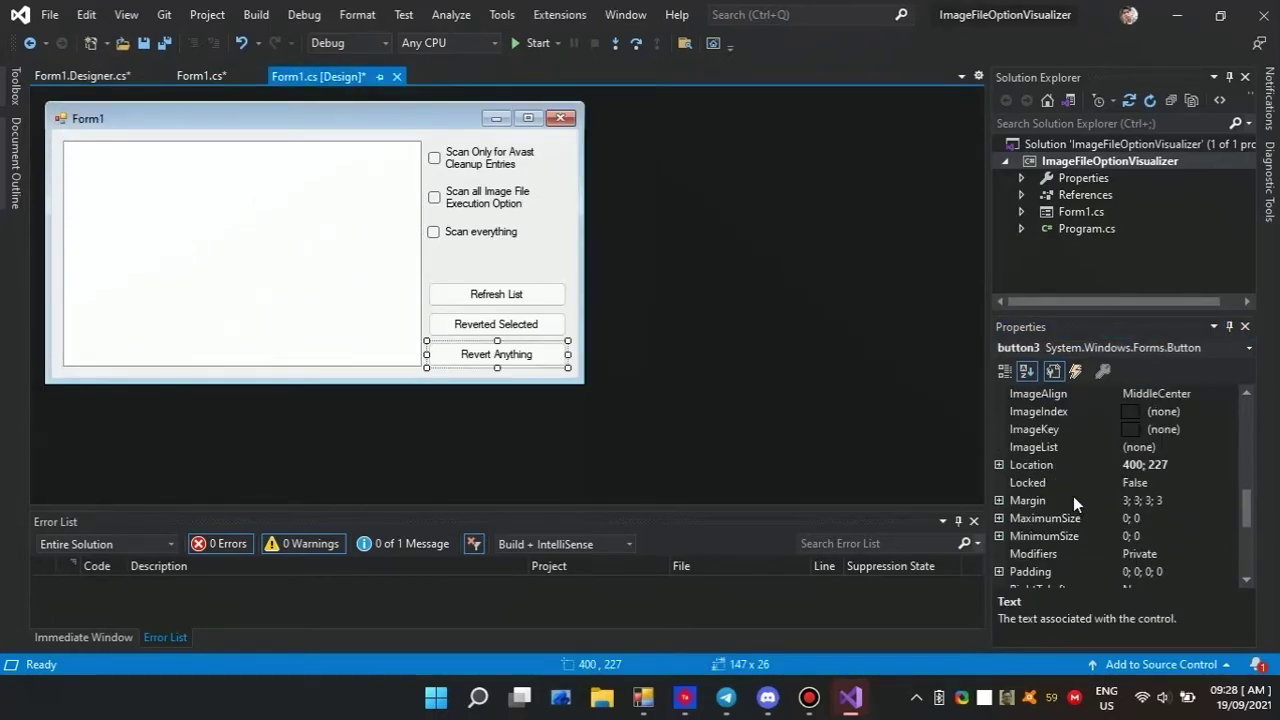
double_click(1165, 486)
left_click(549, 327)
double_click(1135, 484)
left_click(543, 305)
double_click(1135, 484)
Step: Set the Locked property of Form1 itself to True and save all files
left_click(522, 238)
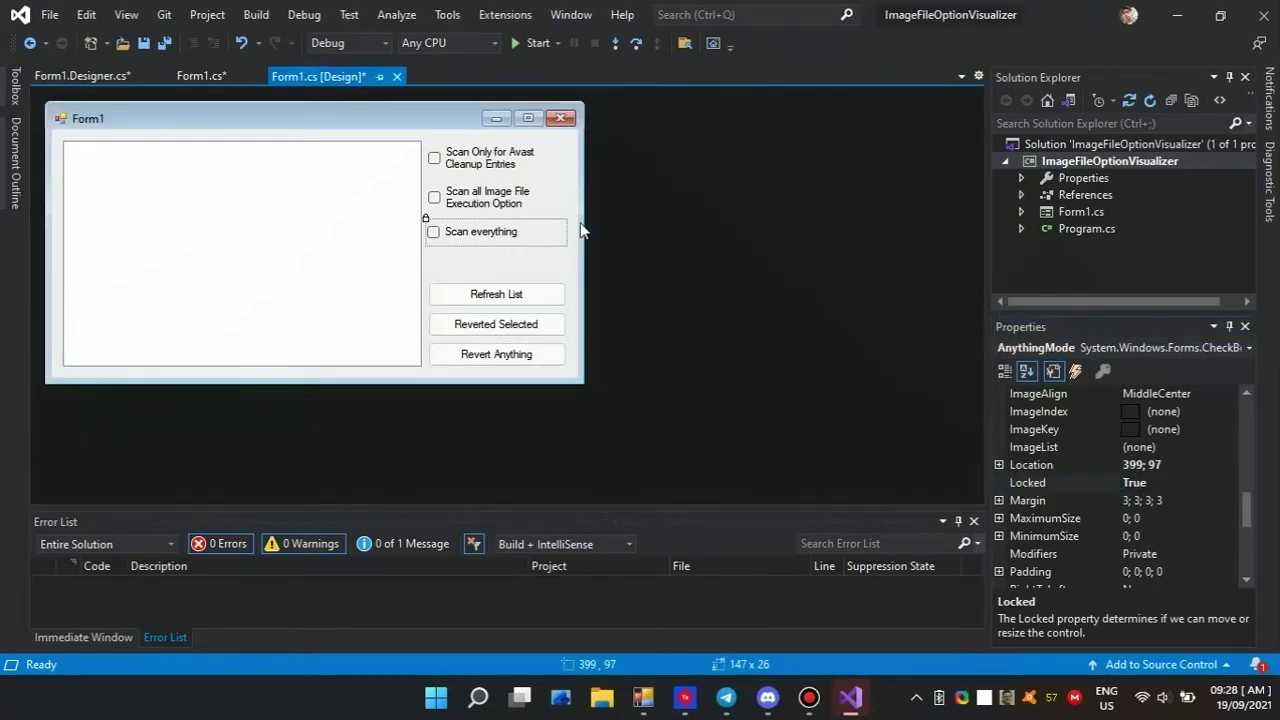
left_click(430, 152)
left_click(423, 135)
double_click(1140, 483)
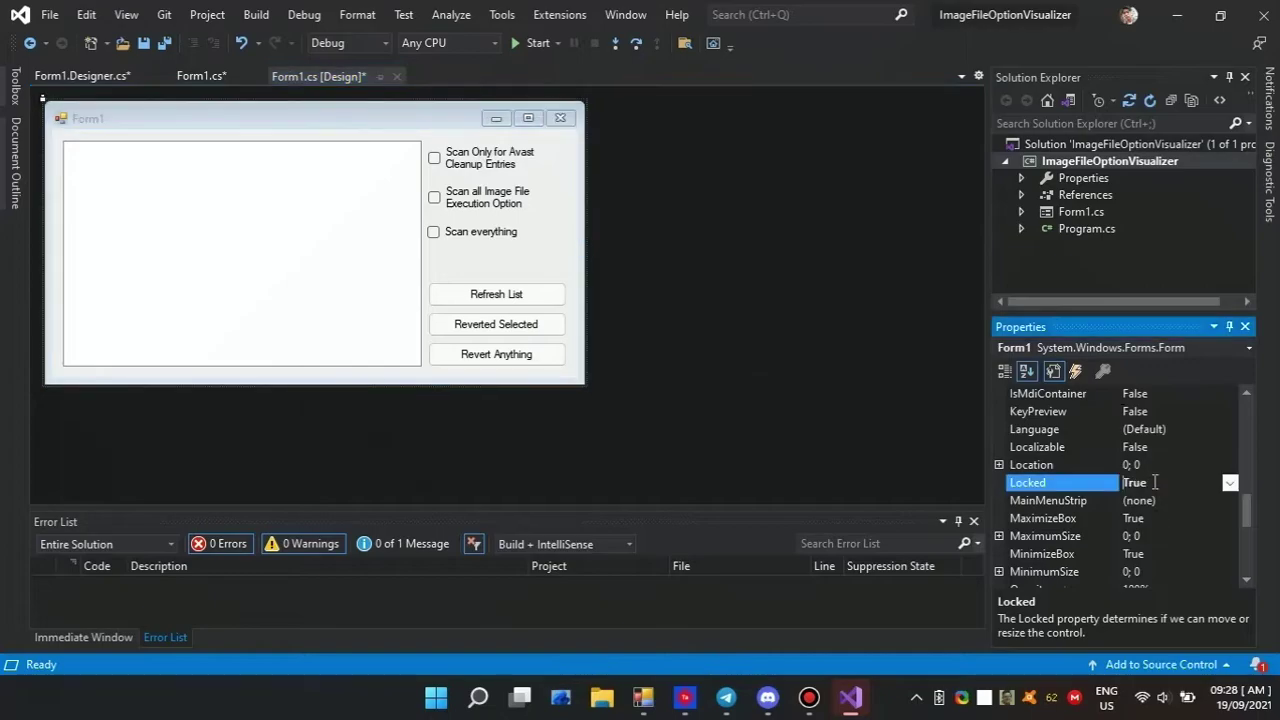
left_click(165, 43)
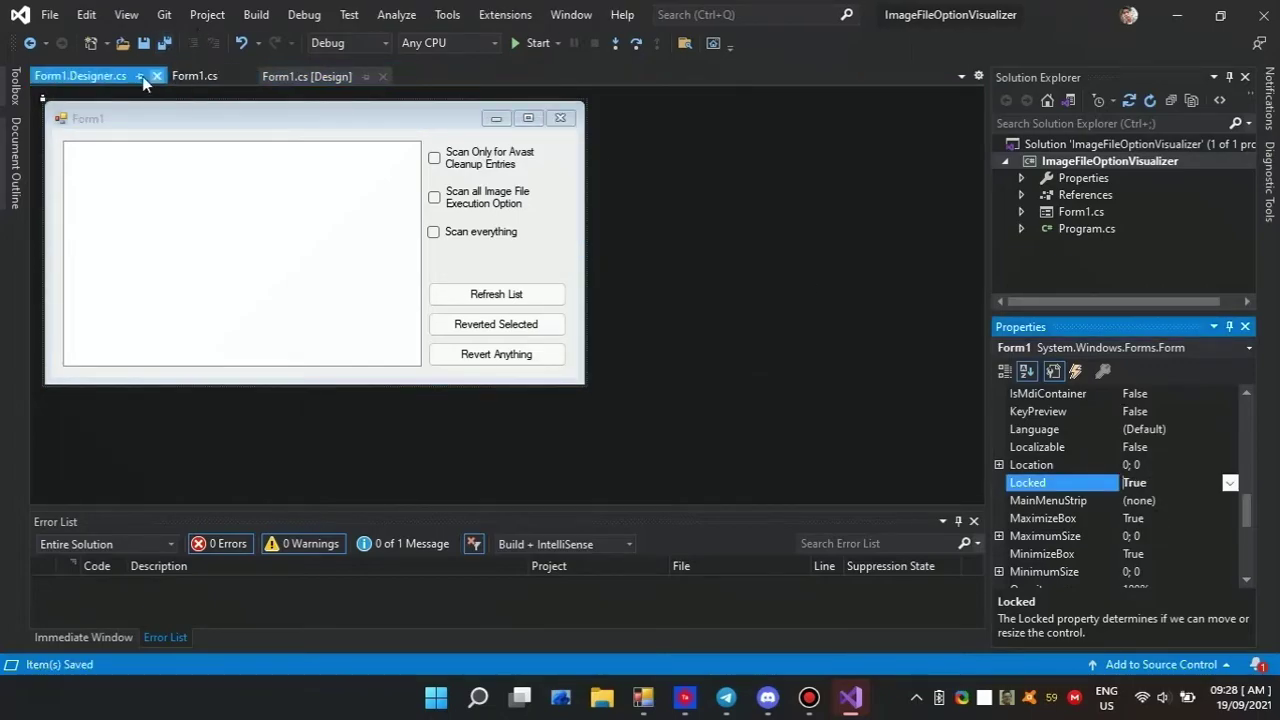
Step: Create the Refresh List click handler with an AvastCleanupOnlyMode.Checked branch containing a TODO to scan Avast Cleanup registry and display on the tree view
double_click(495, 294)
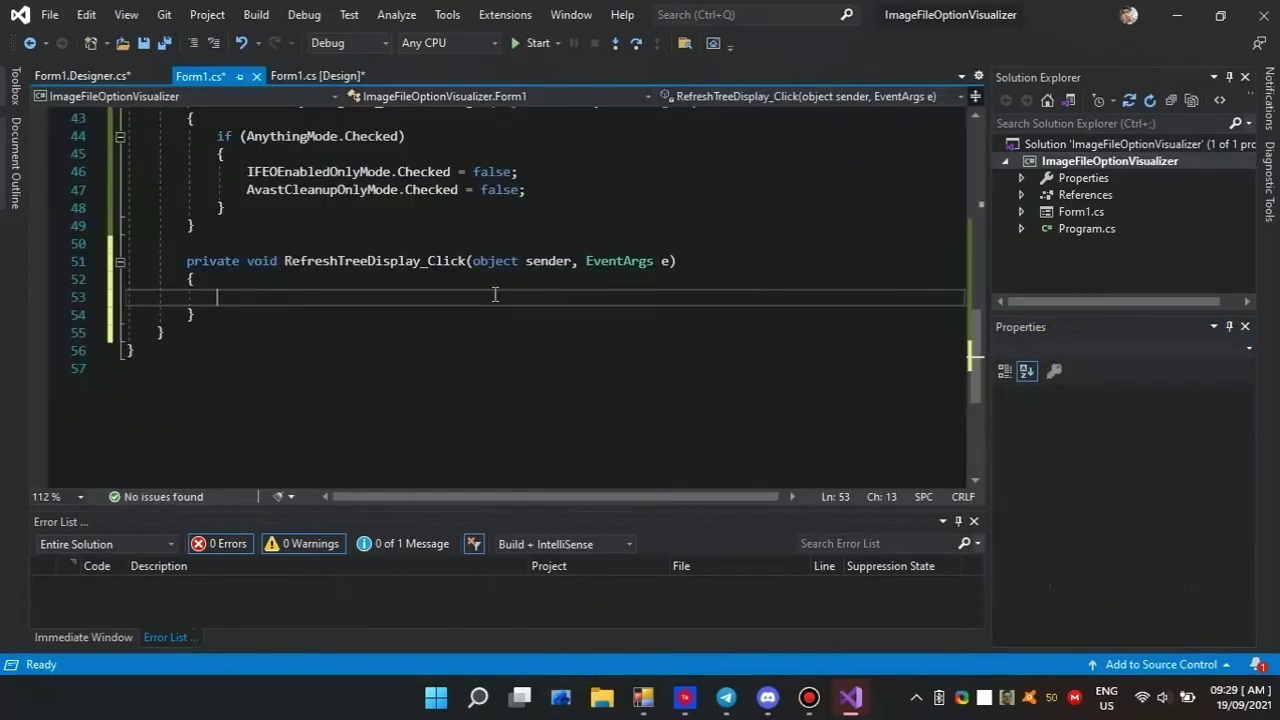
type("if")
key("Tab")
key("Tab")
type("Avast.")
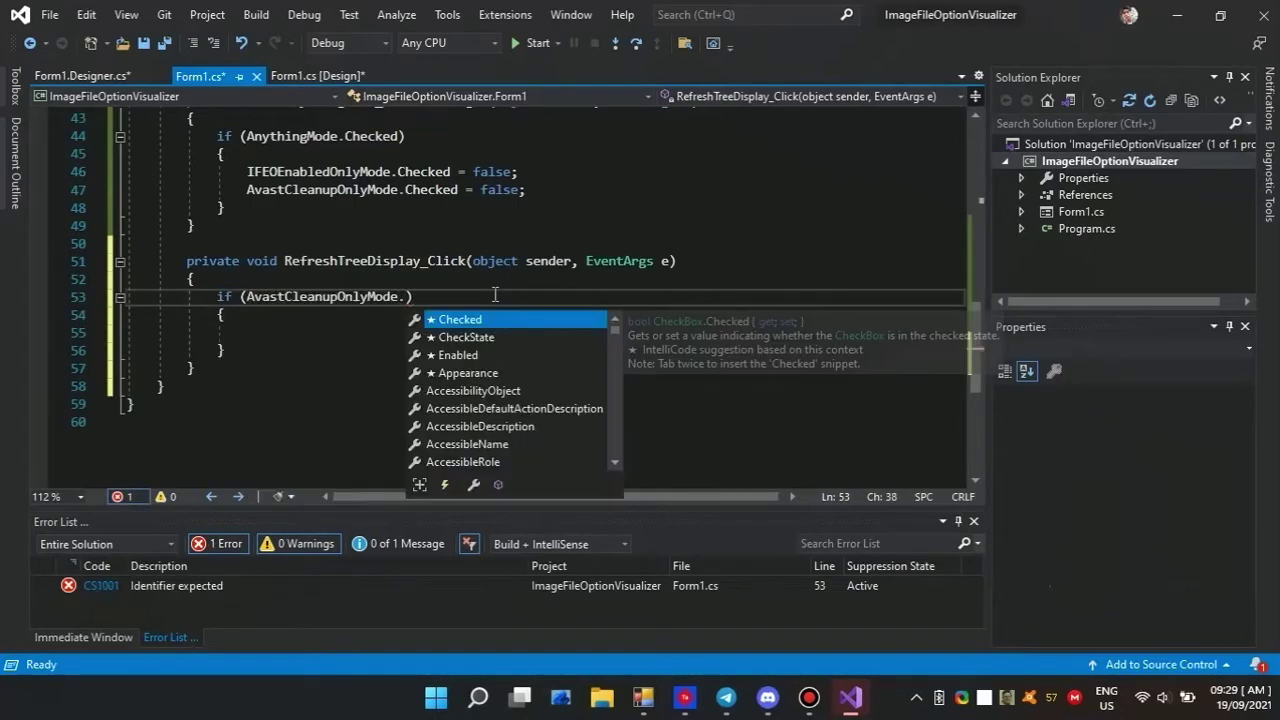
key("Tab")
key("Return")
key("ctrl+s")
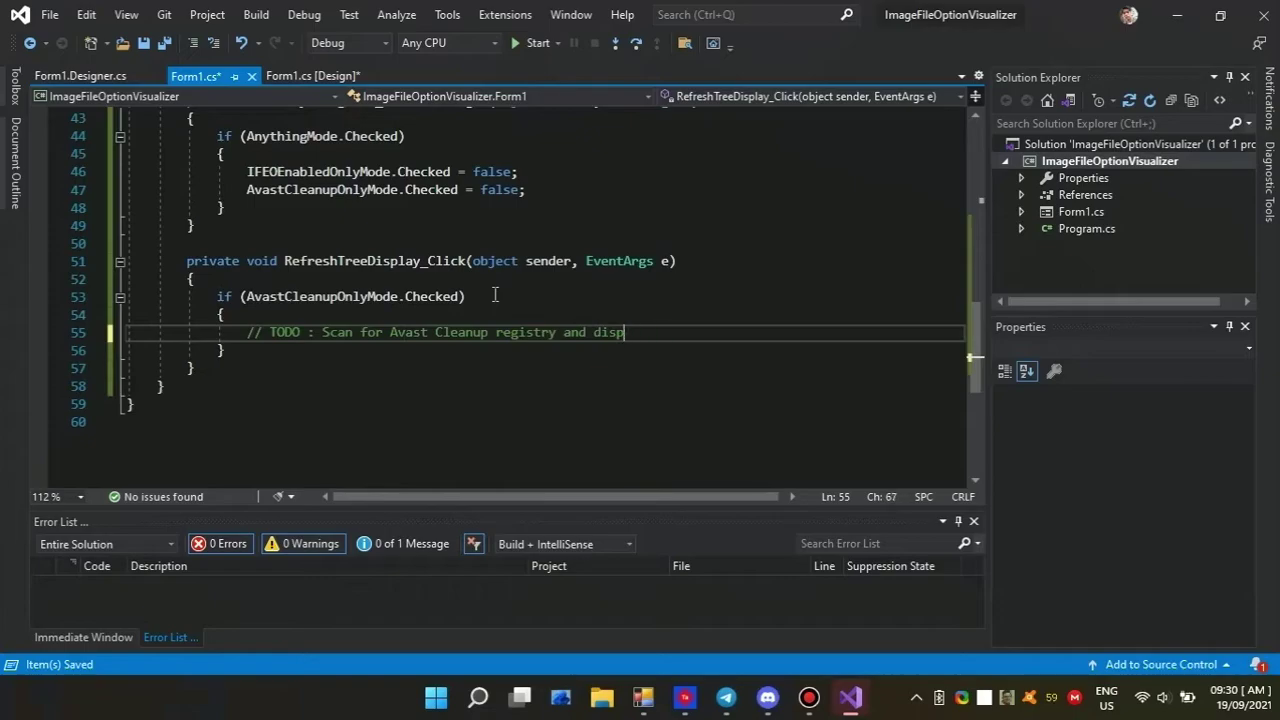
Step: Add an else-if branch for IFEOEnabledOnlyMode.Checked with a TODO comment to scan all enabled IFEO filter and display on the tree view
key("Down")
key("Return")
type("else if")
key("Tab")
key("Tab")
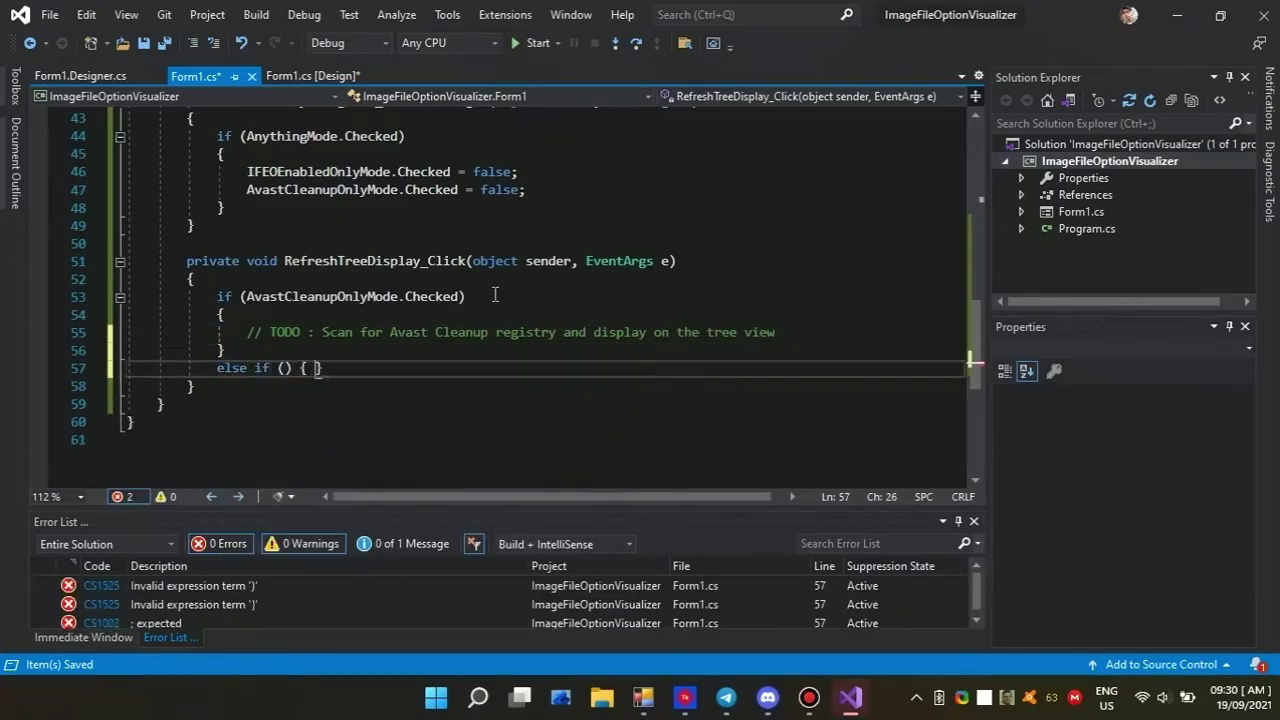
type("IFEOEnabledOnlyMode.")
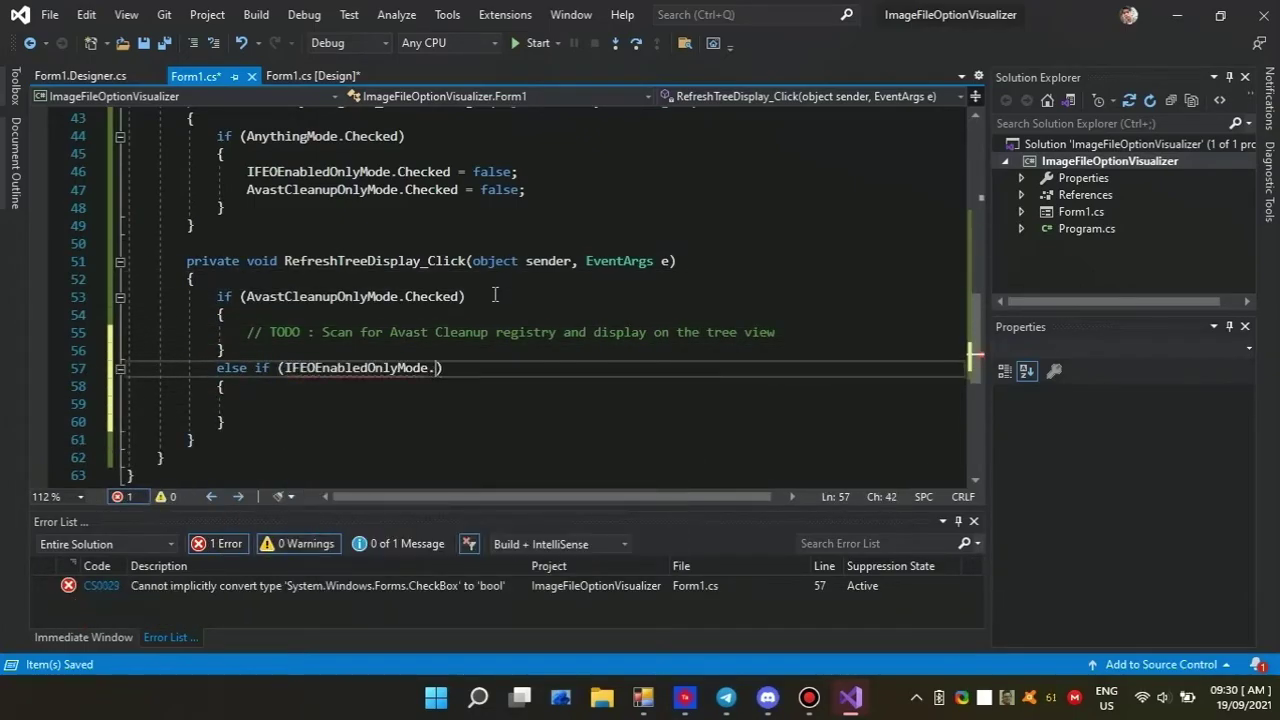
key("Tab")
key("Return")
type("// TODO : Scan for all enabled IF")
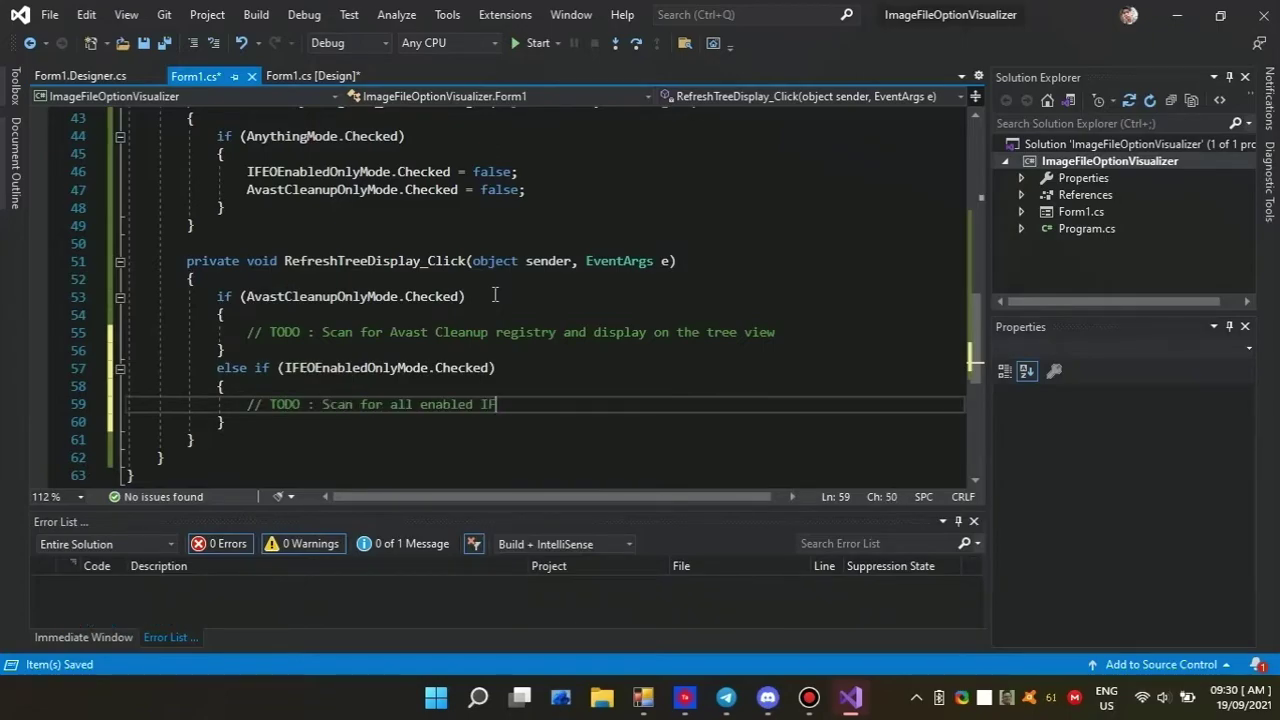
type("EO filter and display on the tree view")
Step: Add a final else branch with the comment "TODO : Just display anything on the IFEO registry" and save Form1.cs
key("Down")
key("Return")
type("else")
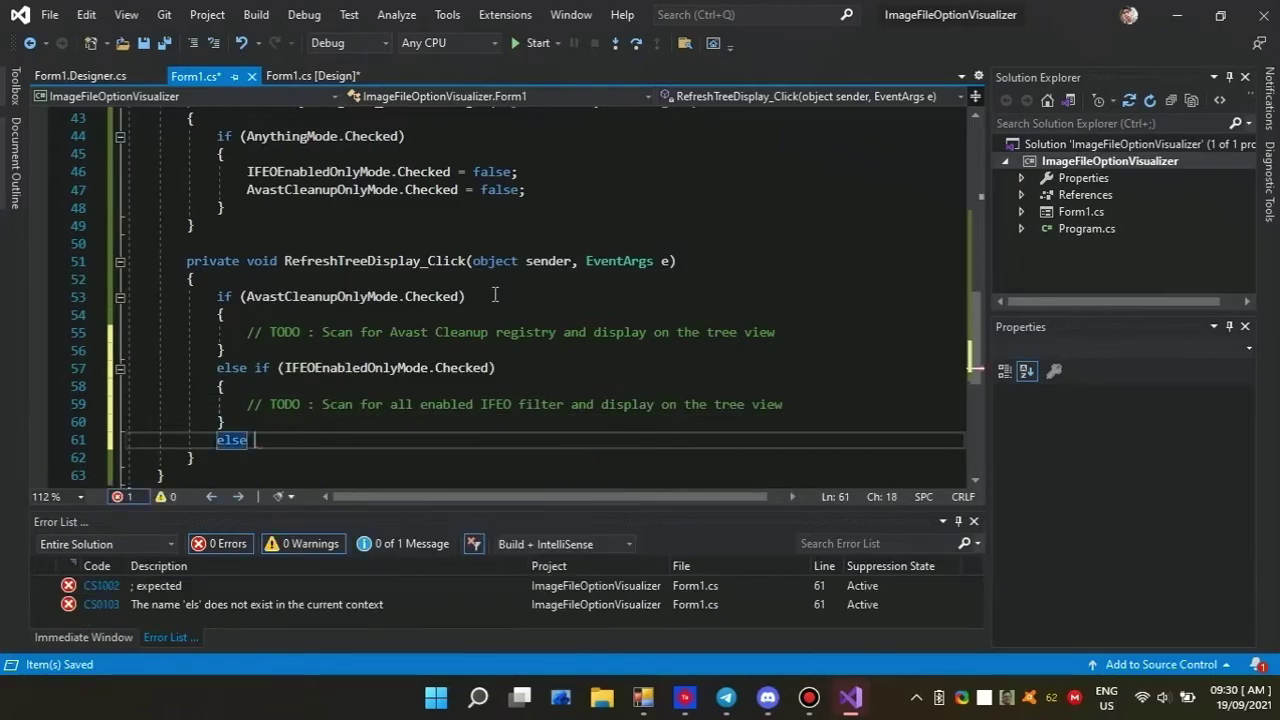
key("Tab")
key("Tab")
type("// TODO : Just display anything on the IFEO registry")
key("ctrl+s")
scroll(494, 295, "down", 2)
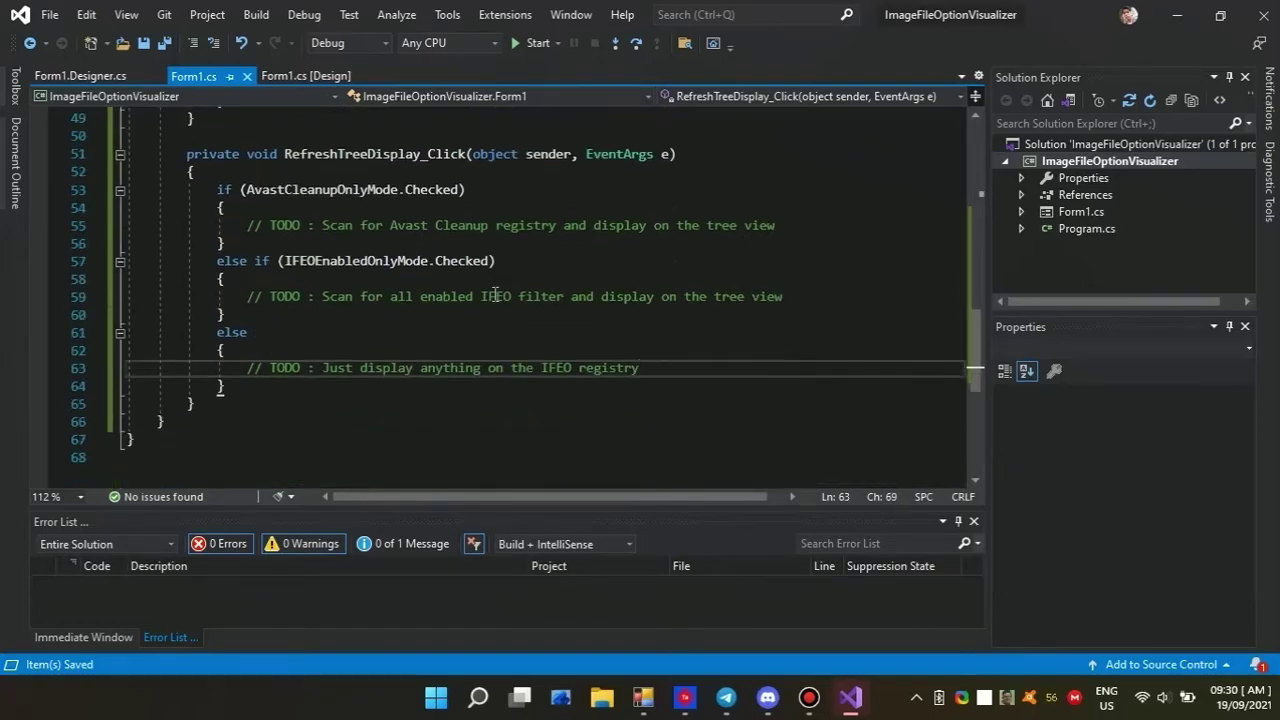
Step: Switch to the Opera browser and search Google for "c# registry api"
left_click(850, 697)
double_click(672, 300)
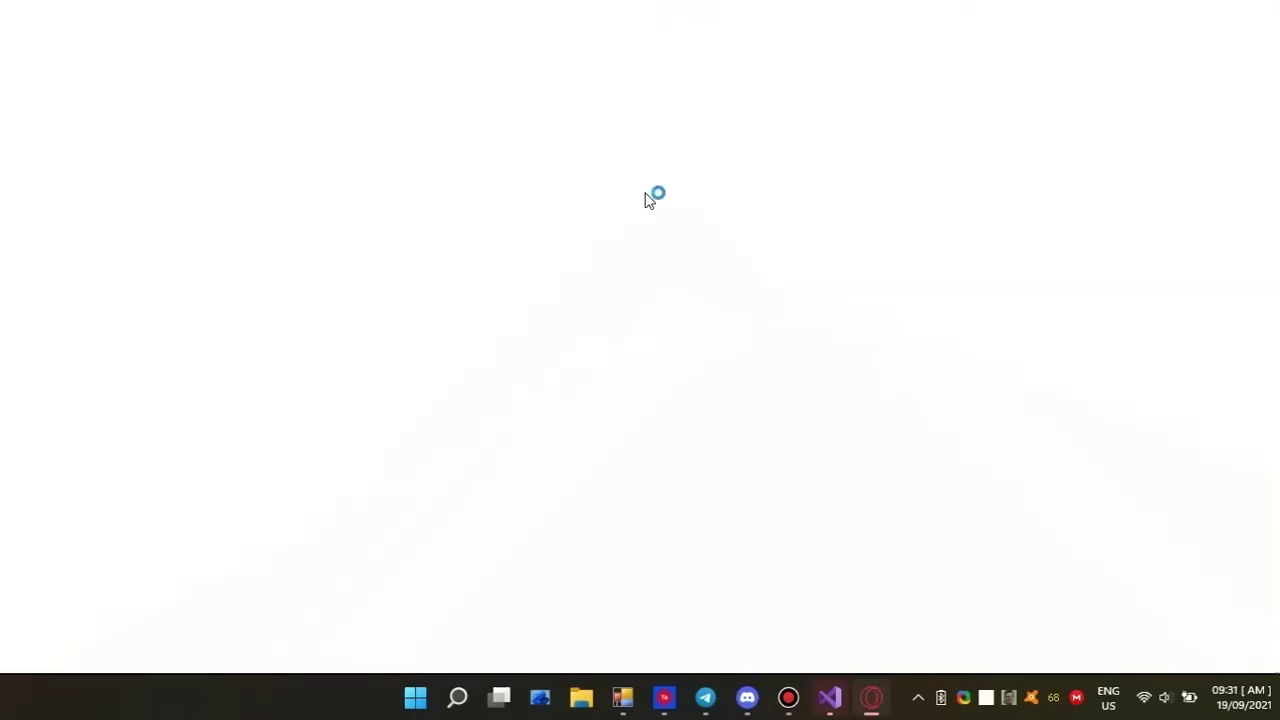
left_click(506, 44)
type("c# registry api")
key("Return")
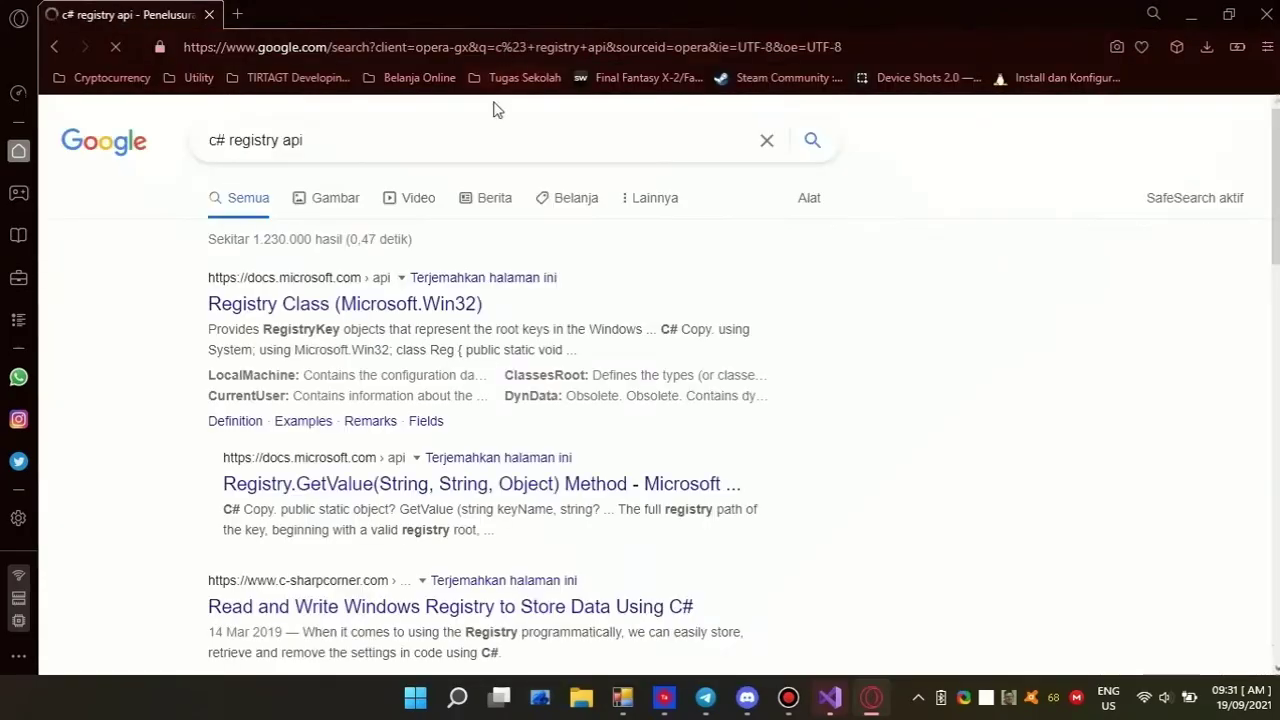
Step: Open the Microsoft docs page for the Registry class and examine the Example 1 code for retrieving subkeys
scroll(611, 355, "down", 10)
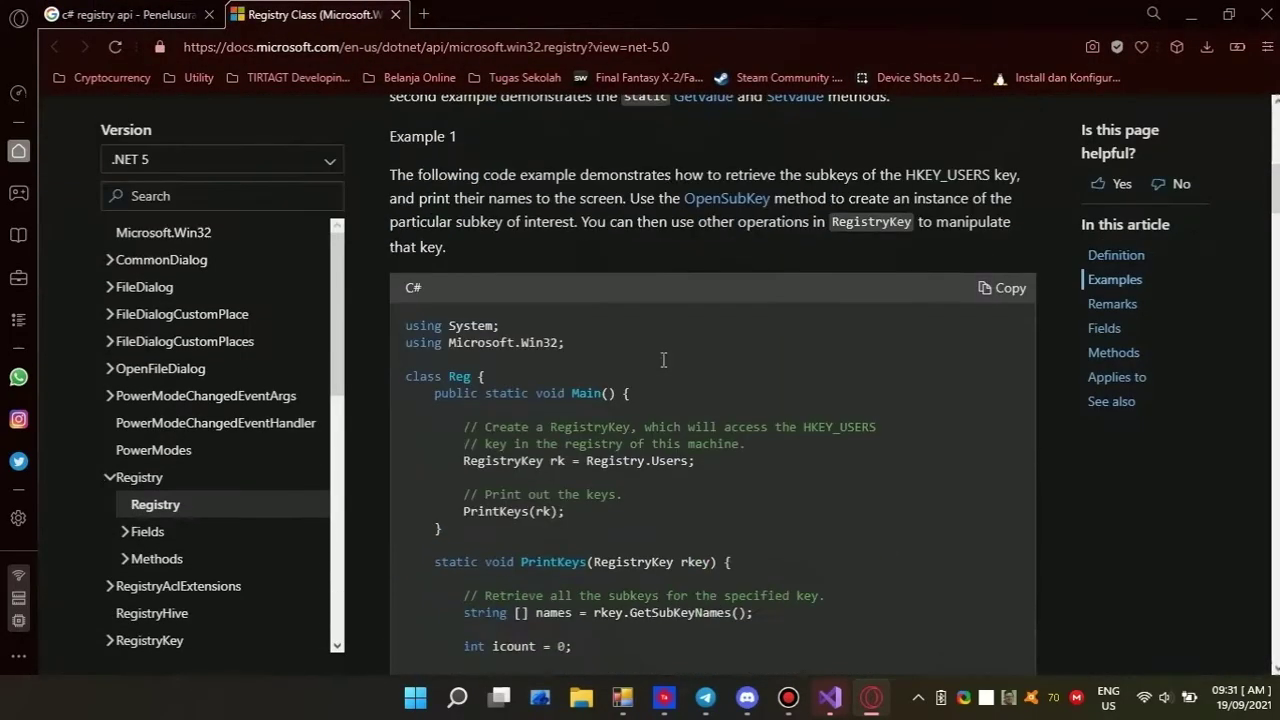
scroll(620, 410, "down", 1)
scroll(596, 444, "up", 1)
left_click_drag(463, 367, 700, 368)
left_click(723, 377)
Step: Switch back to Visual Studio and start RefreshTreeDisplay_Click with a "// Load registry" comment followed by a Registry reference above the if block
left_click(830, 697)
left_click(383, 174)
key("Return")
key("Return")
key("Return")
key("Up")
key("Up")
type("// Load registry")
key("Return")
type("Registry")
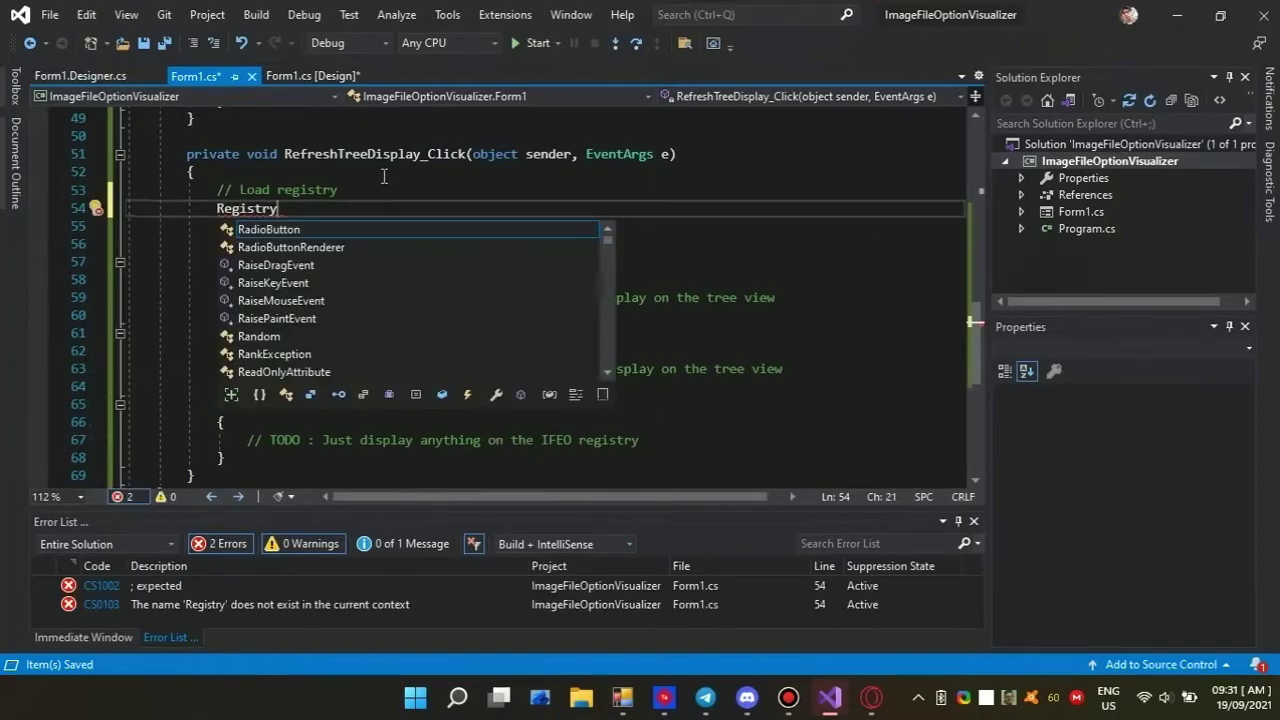
left_click(260, 136)
left_click(216, 228)
left_click(262, 251)
left_click(300, 208)
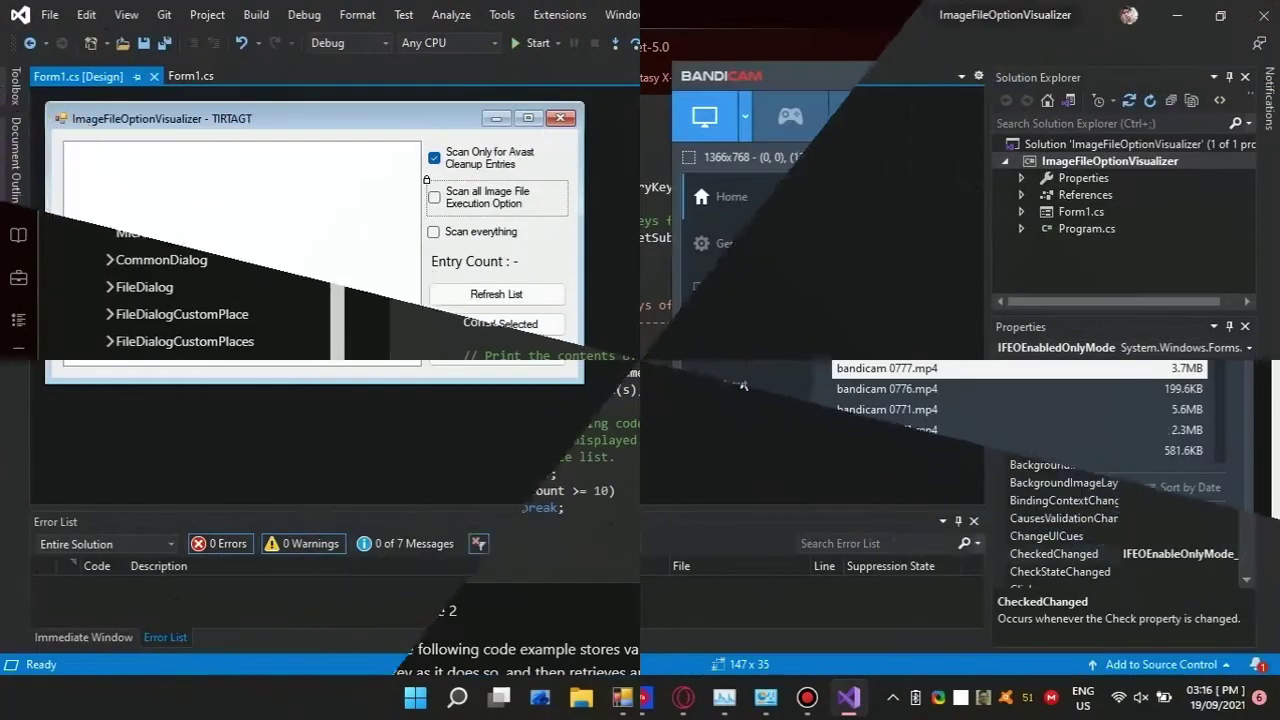
Step: Review the form design and expand the three scan mode CheckedChanged handlers in Form1.cs to examine their code
right_click(552, 242)
left_click(588, 247)
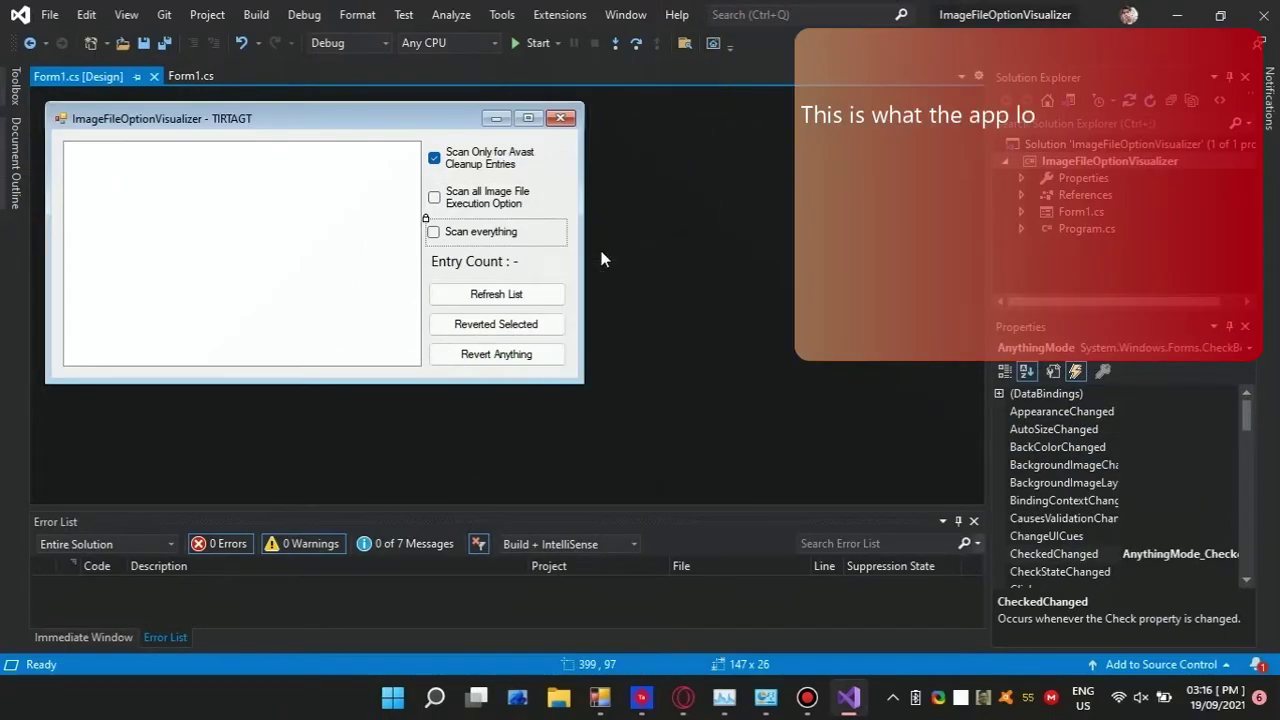
scroll(641, 279, "up", 10)
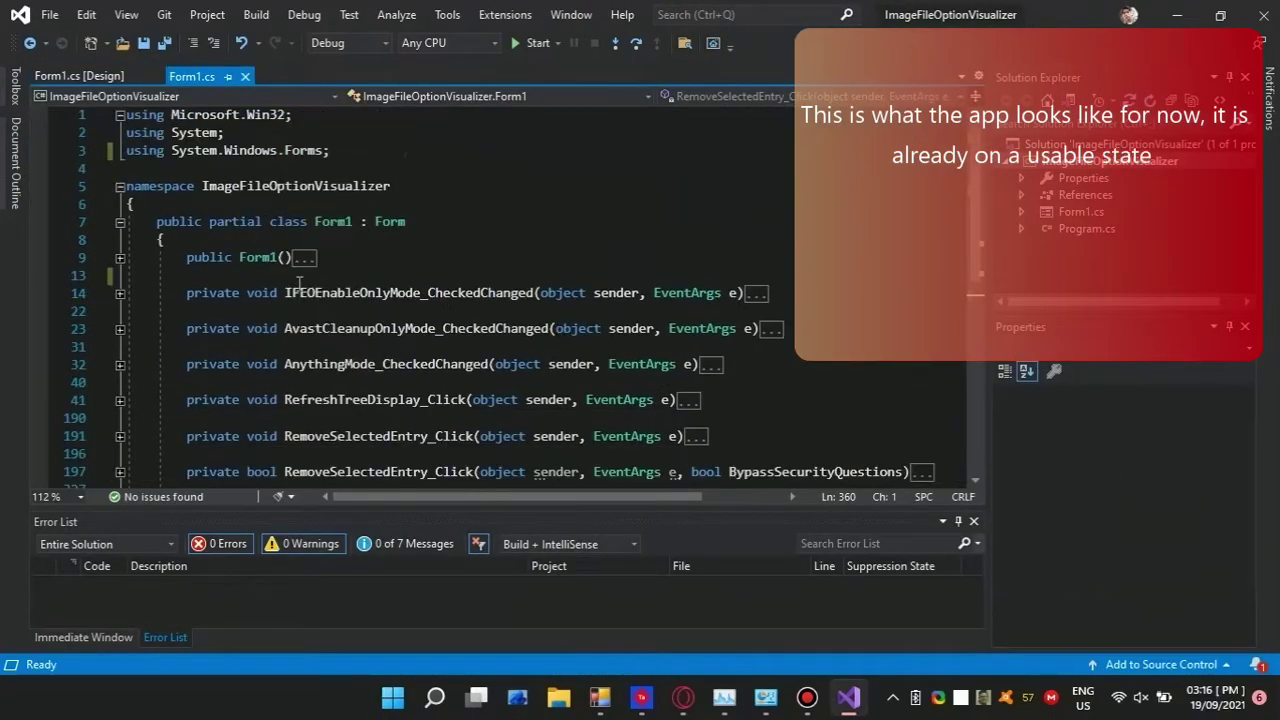
scroll(250, 250, "down", 1)
left_click(110, 248)
left_click(120, 241)
scroll(118, 200, "down", 5)
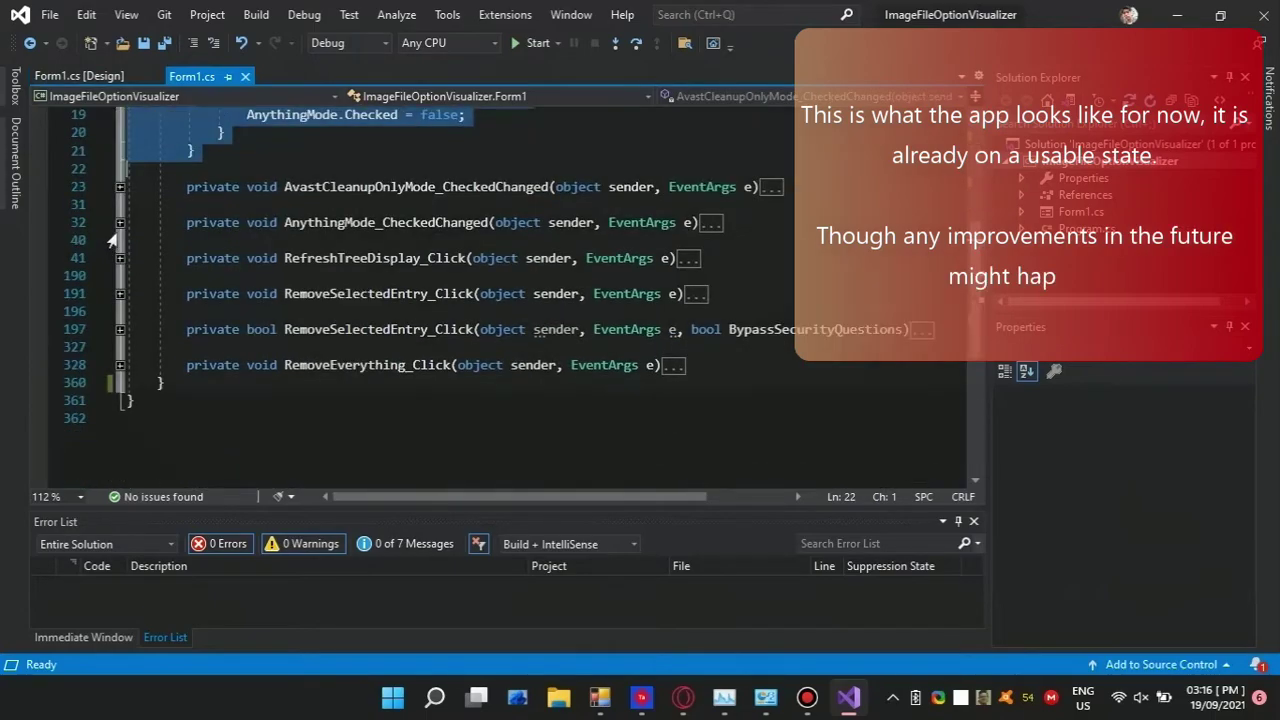
left_click(120, 187)
left_click(120, 347)
scroll(120, 300, "down", 4)
Step: Expand the RefreshTreeDisplay_Click handler and read through its registry scanning and tree node code
left_click(118, 293)
left_click(120, 293)
scroll(117, 302, "down", 1)
scroll(116, 300, "down", 20)
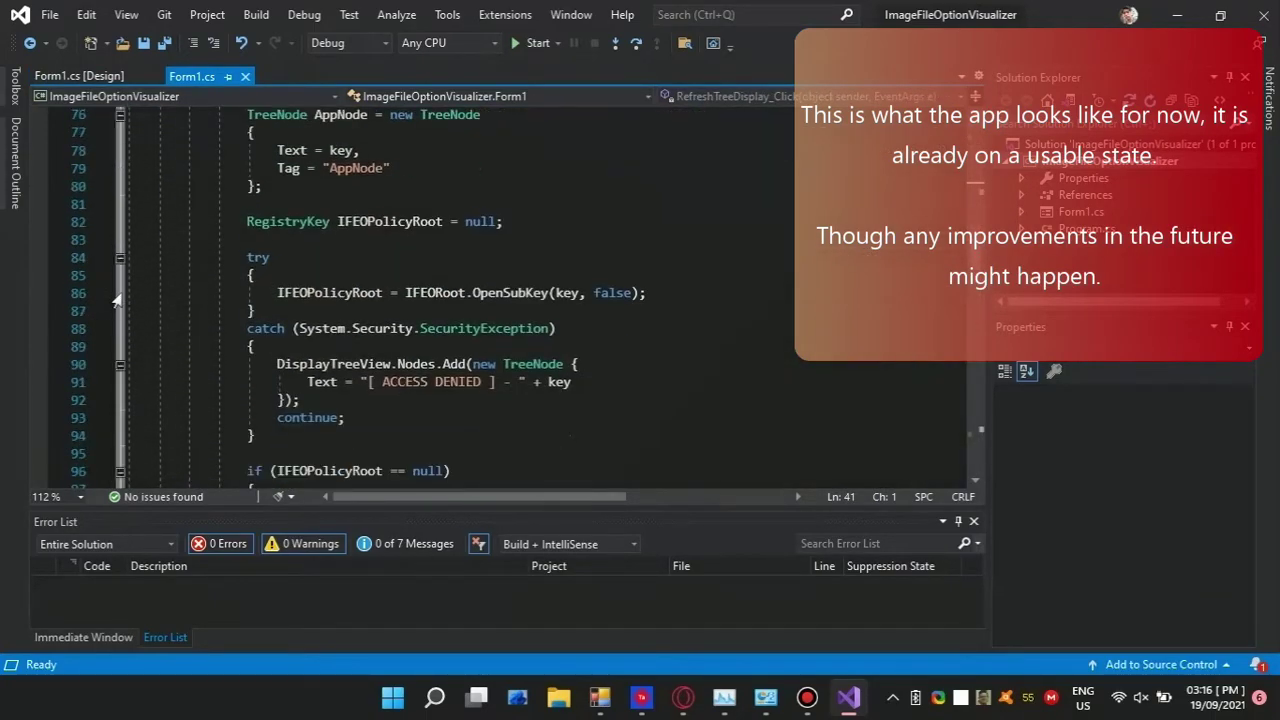
scroll(116, 300, "down", 20)
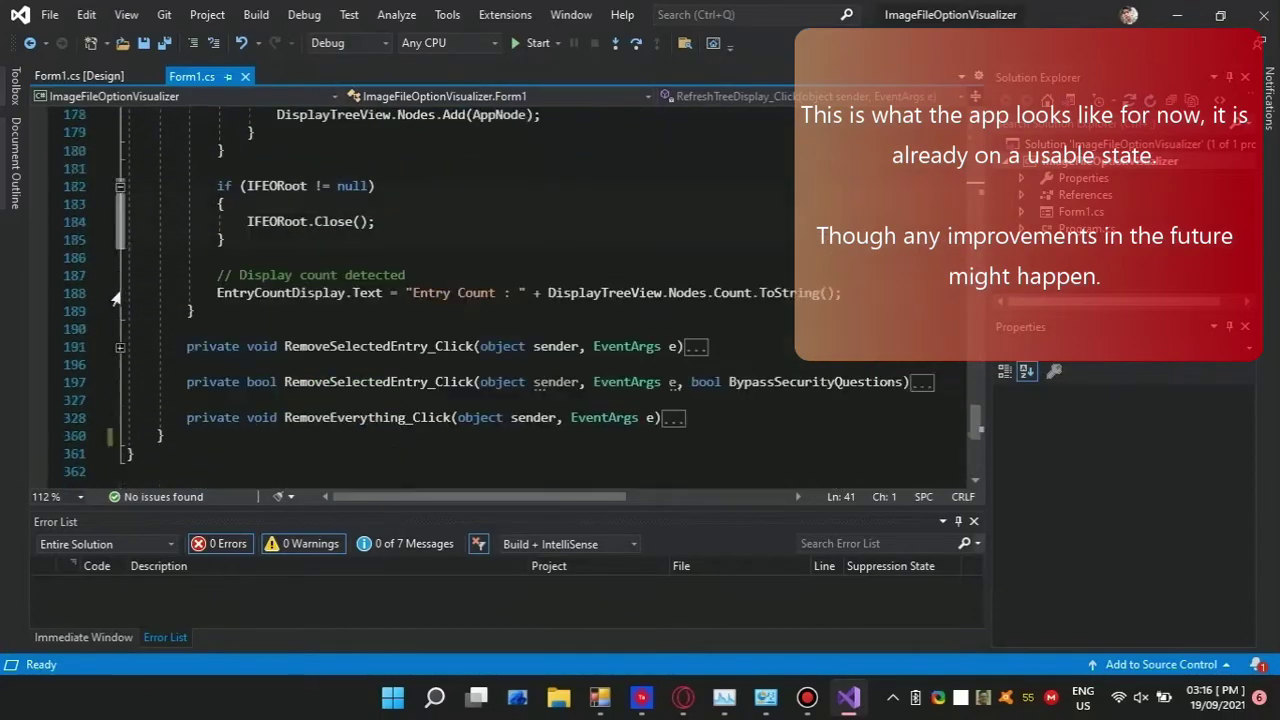
Step: Expand the RemoveEverything_Click handler and the RemoveSelectedEntry_Click overload with BypassSecurityQuestions, and examine their removal code
scroll(113, 295, "up", 2)
left_click(119, 276)
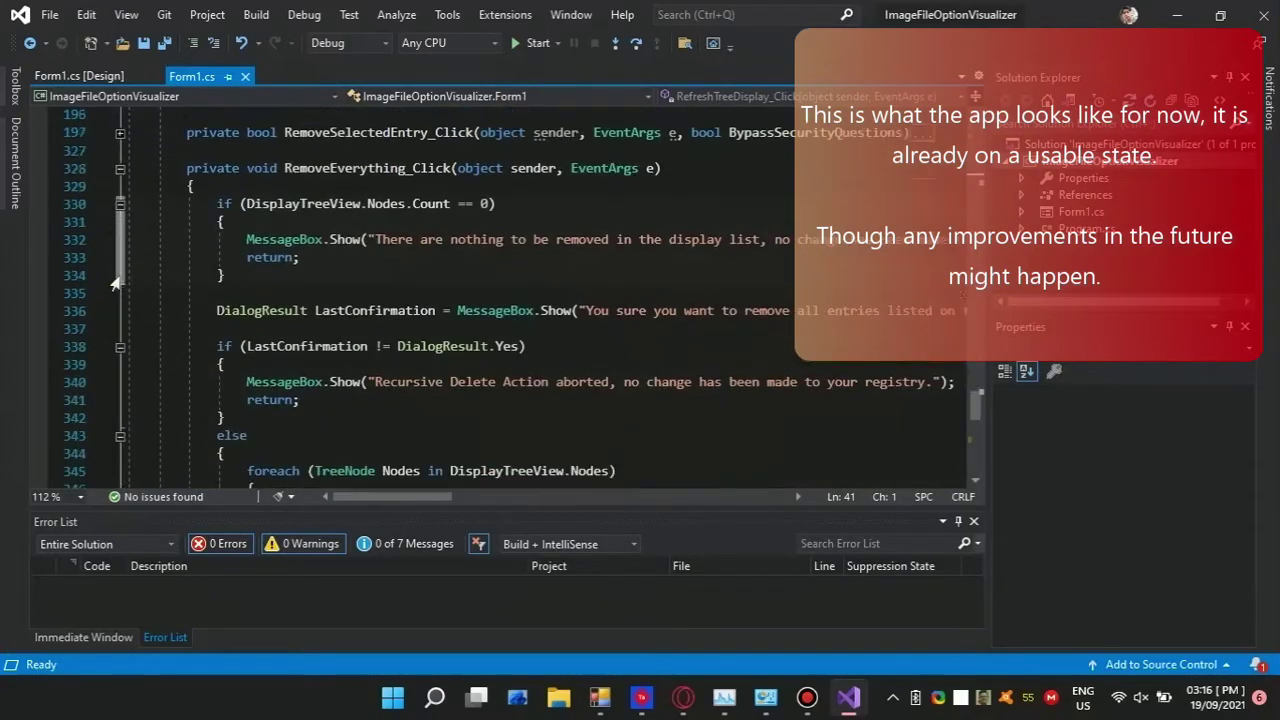
left_click(119, 241)
scroll(117, 252, "down", 20)
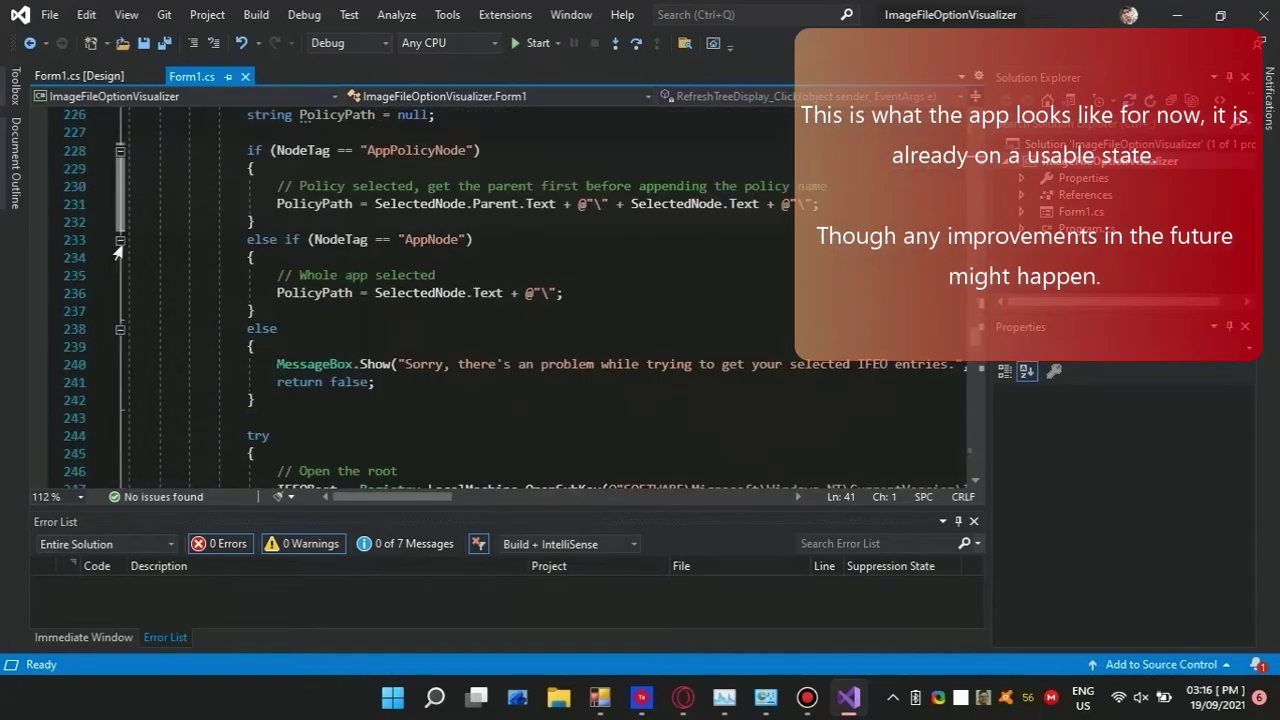
scroll(116, 252, "down", 15)
scroll(118, 251, "up", 2)
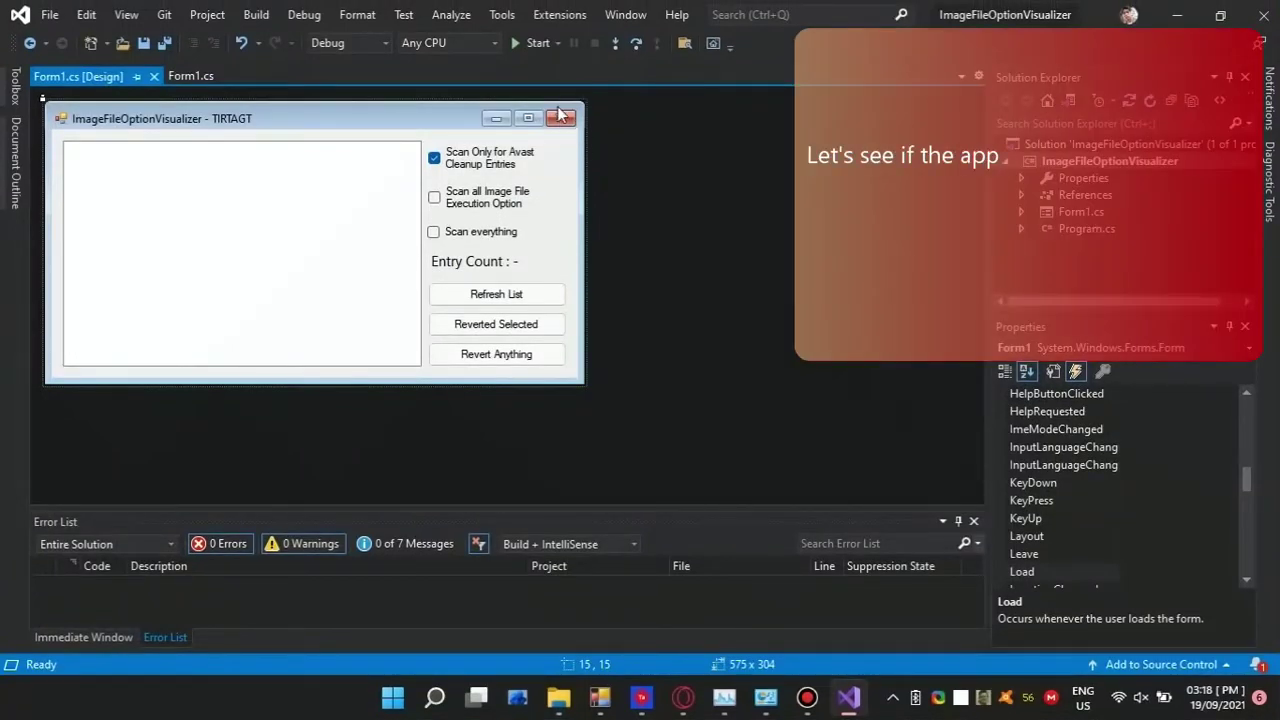
Step: Run the app, list the Avast Cleanup entries, and inspect the Debugger and FilterFullPath values under anydesk.exe
left_click(533, 43)
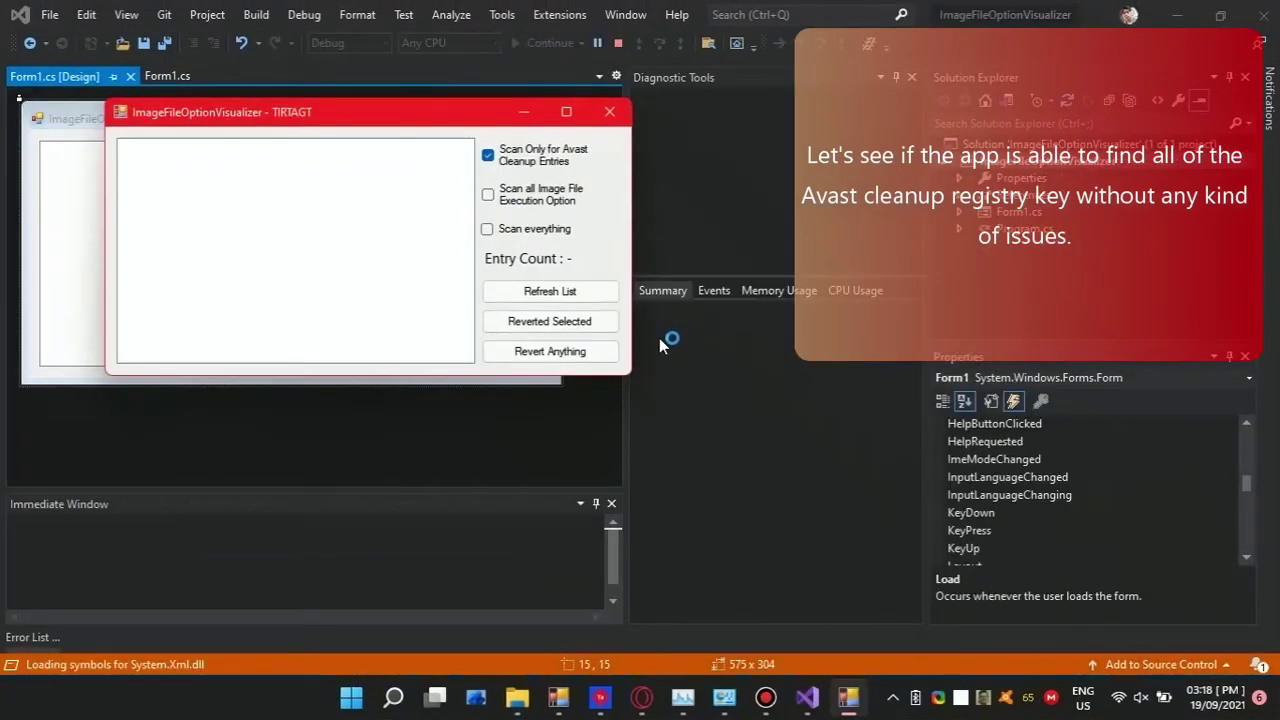
left_click(575, 293)
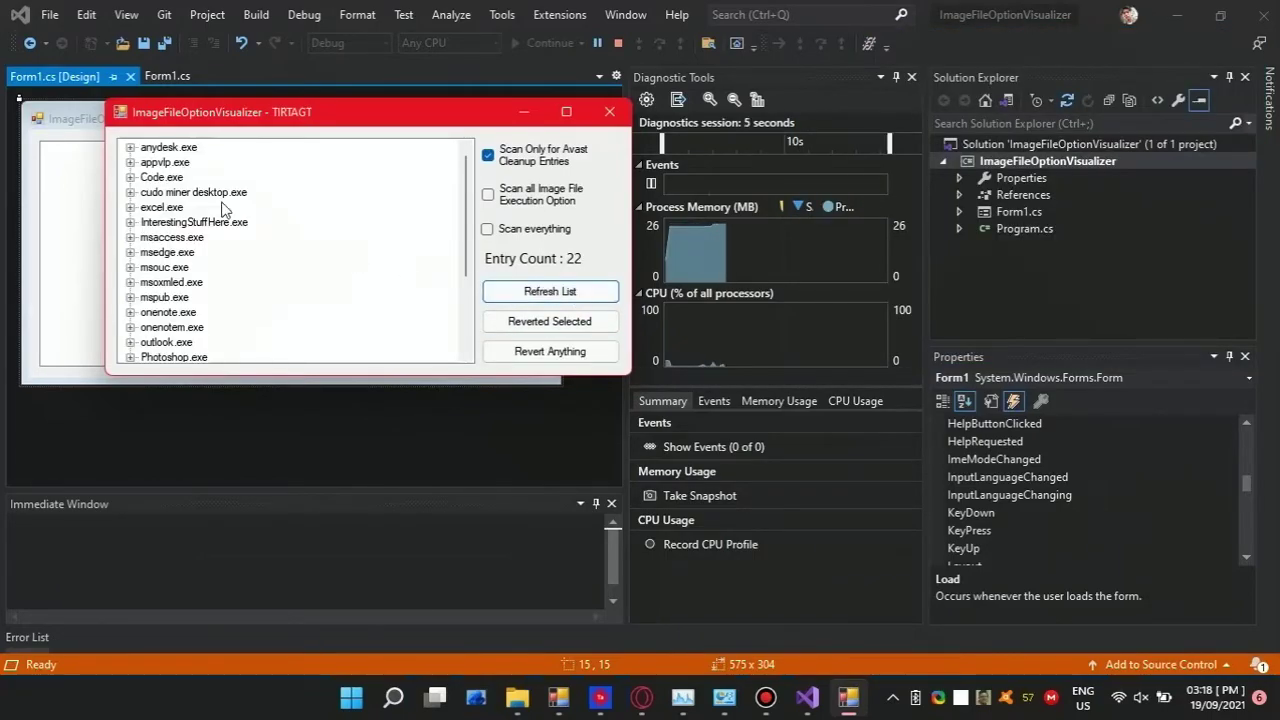
left_click(131, 148)
left_click(147, 162)
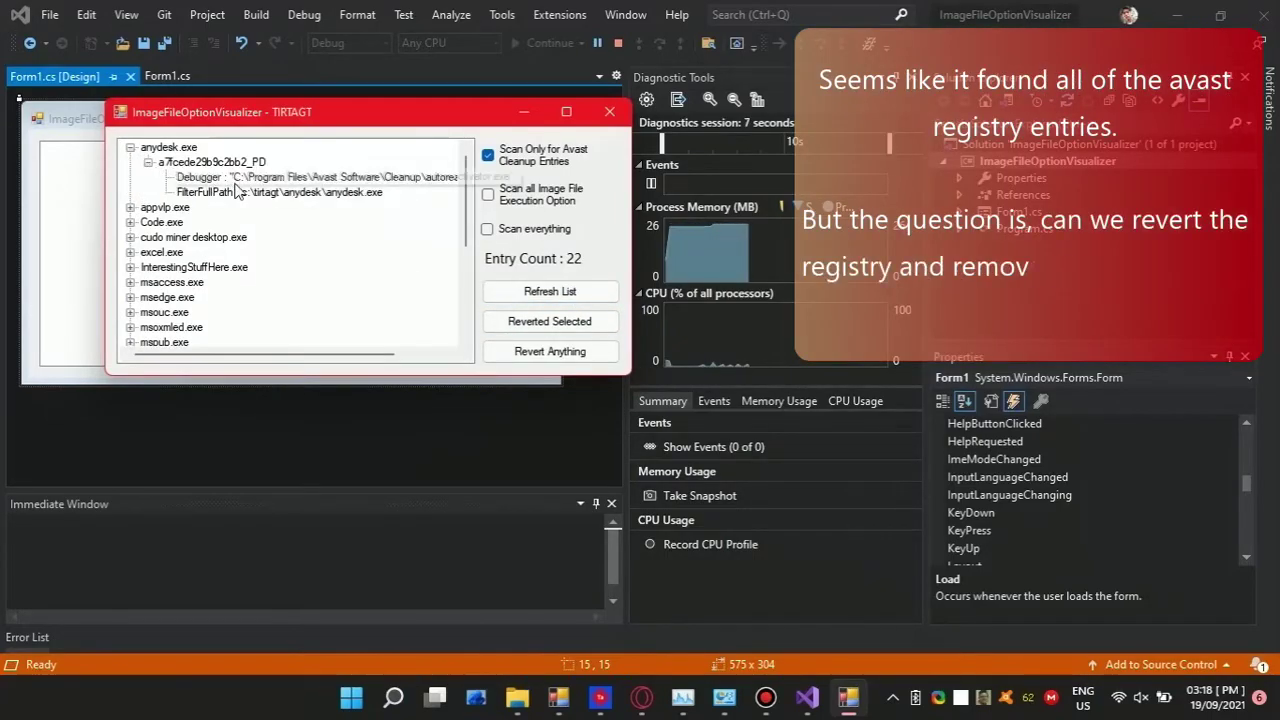
left_click(220, 177)
left_click(248, 194)
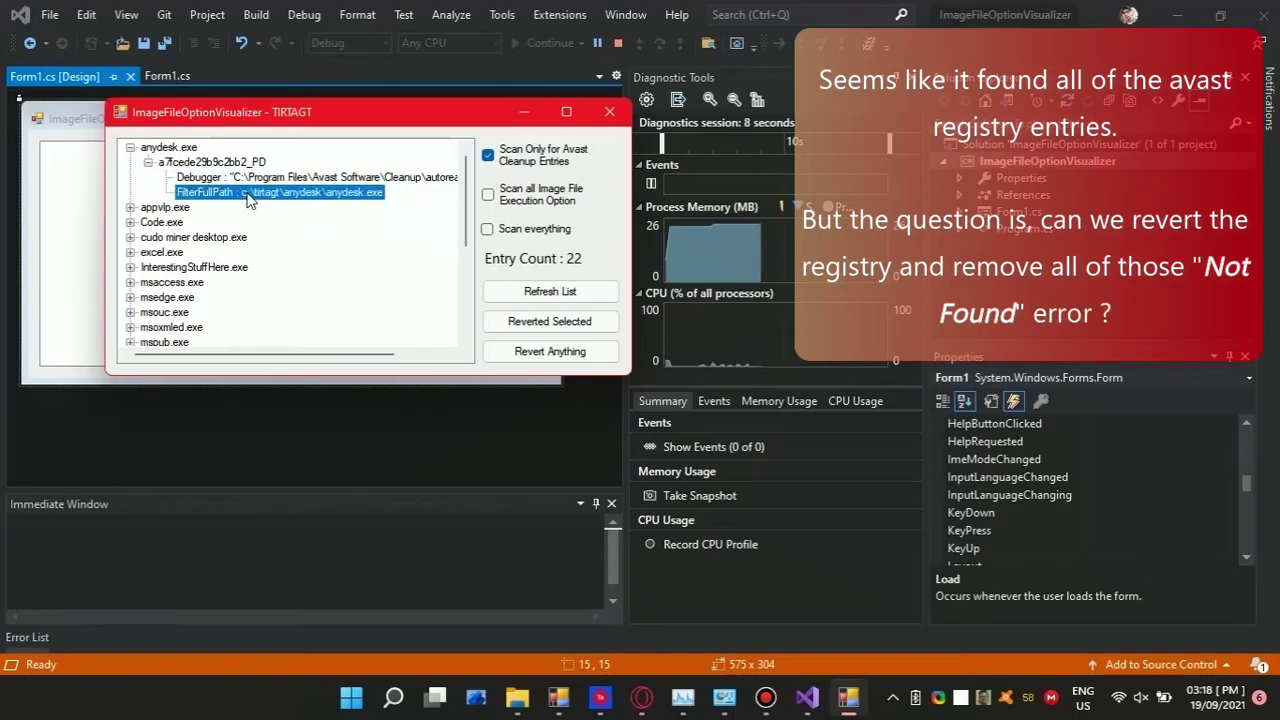
Step: Expand the Code.exe and Photoshop.exe entries in the tree to inspect their Debugger and FilterFullPath values
left_click(131, 222)
left_click(148, 237)
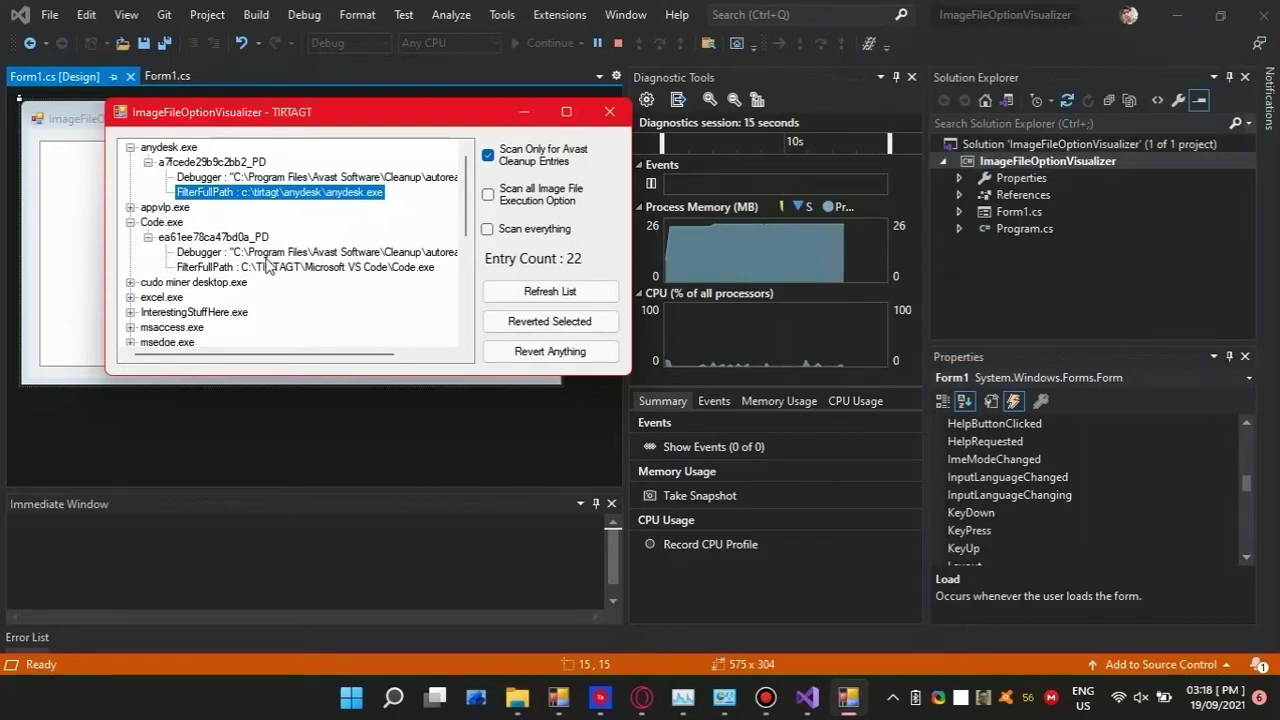
scroll(268, 262, "down", 6)
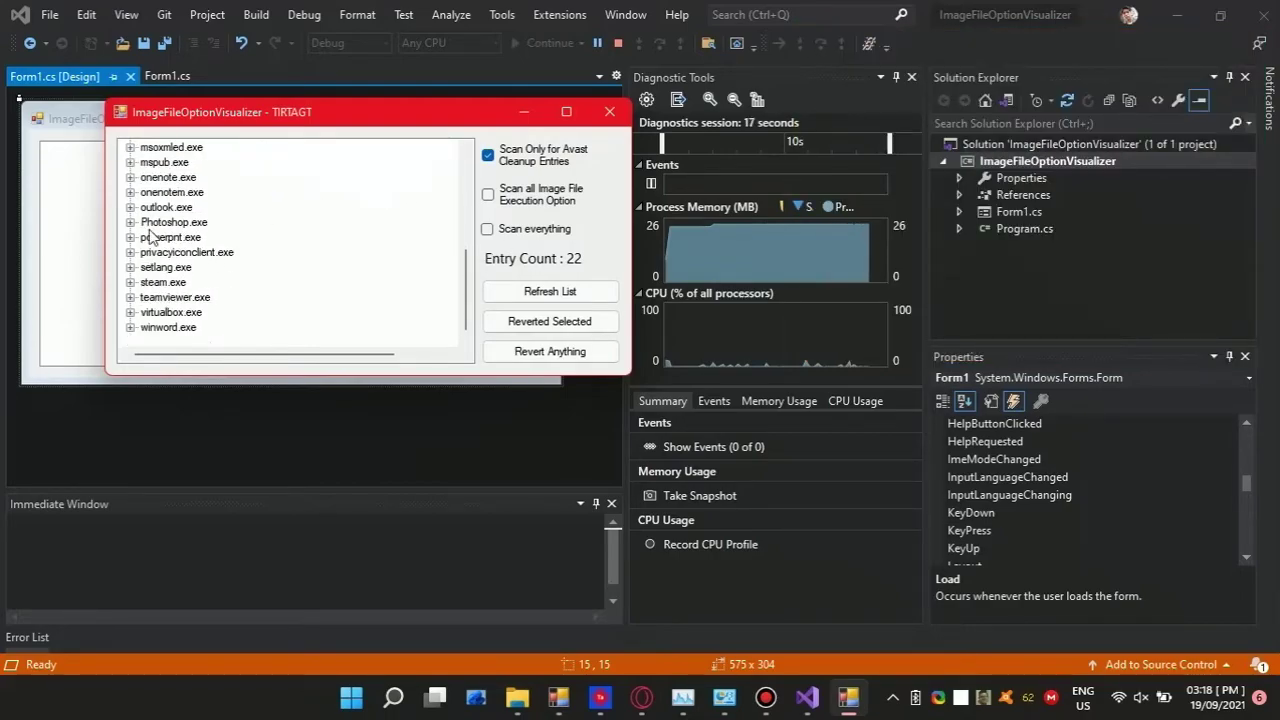
left_click(131, 222)
left_click(148, 237)
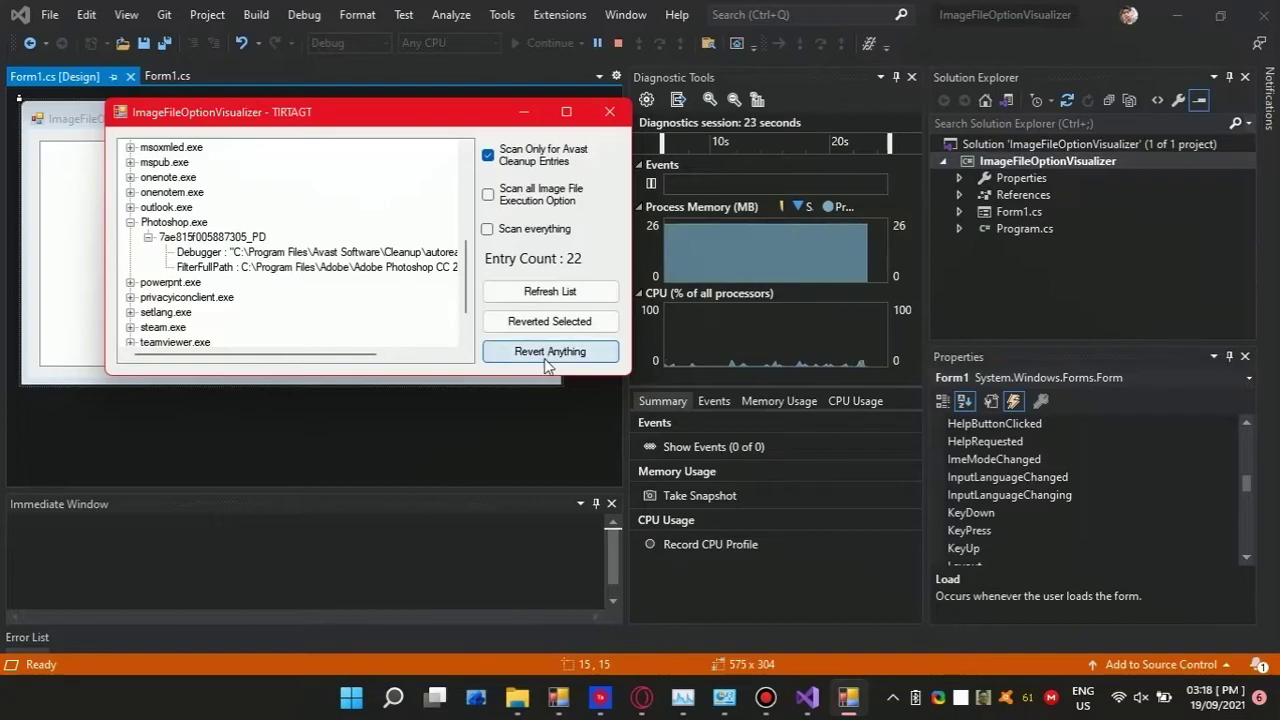
Step: Try to revert all listed Avast Cleanup entries, agreeing to their removal, and close the running form
left_click(540, 352)
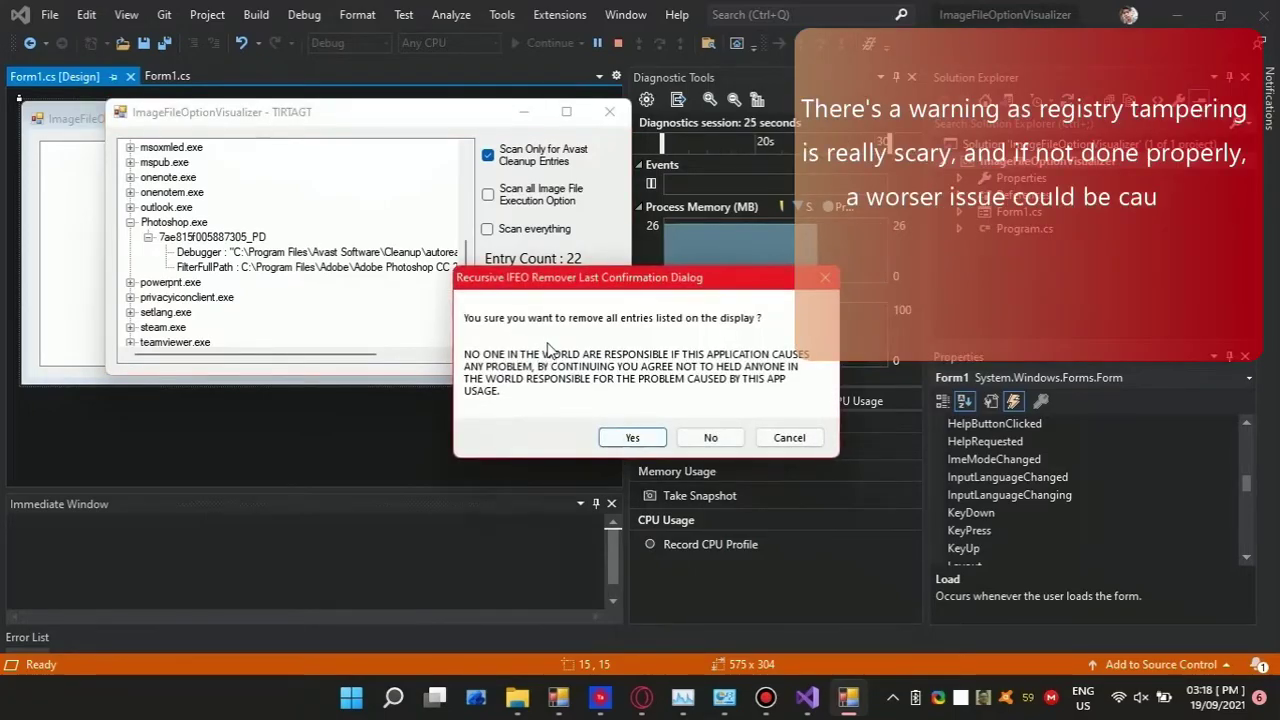
left_click(633, 438)
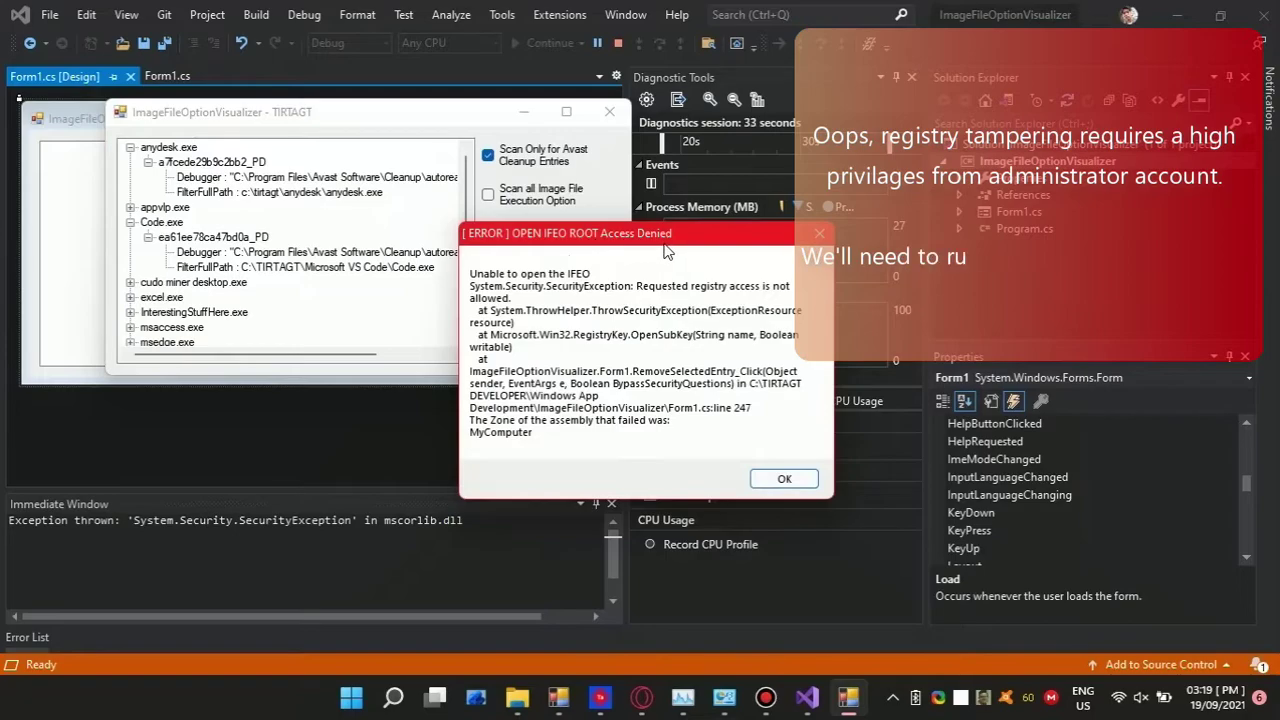
left_click(771, 480)
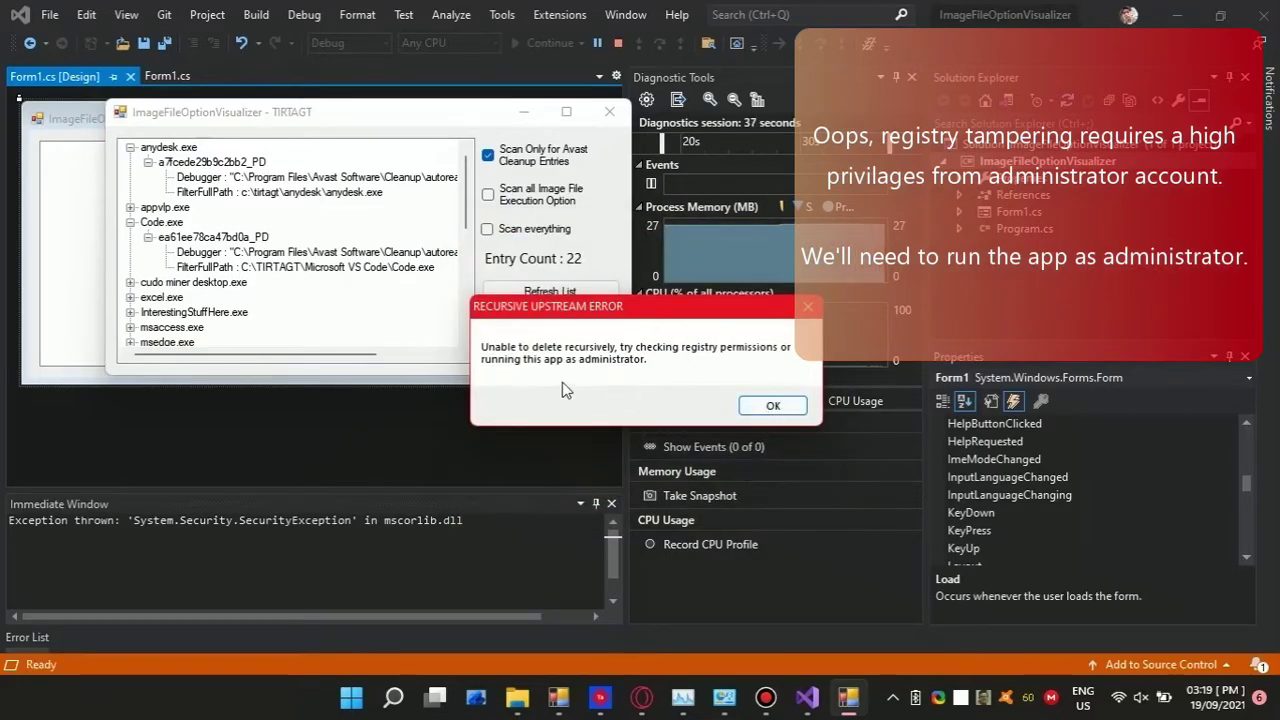
left_click(773, 408)
left_click(607, 117)
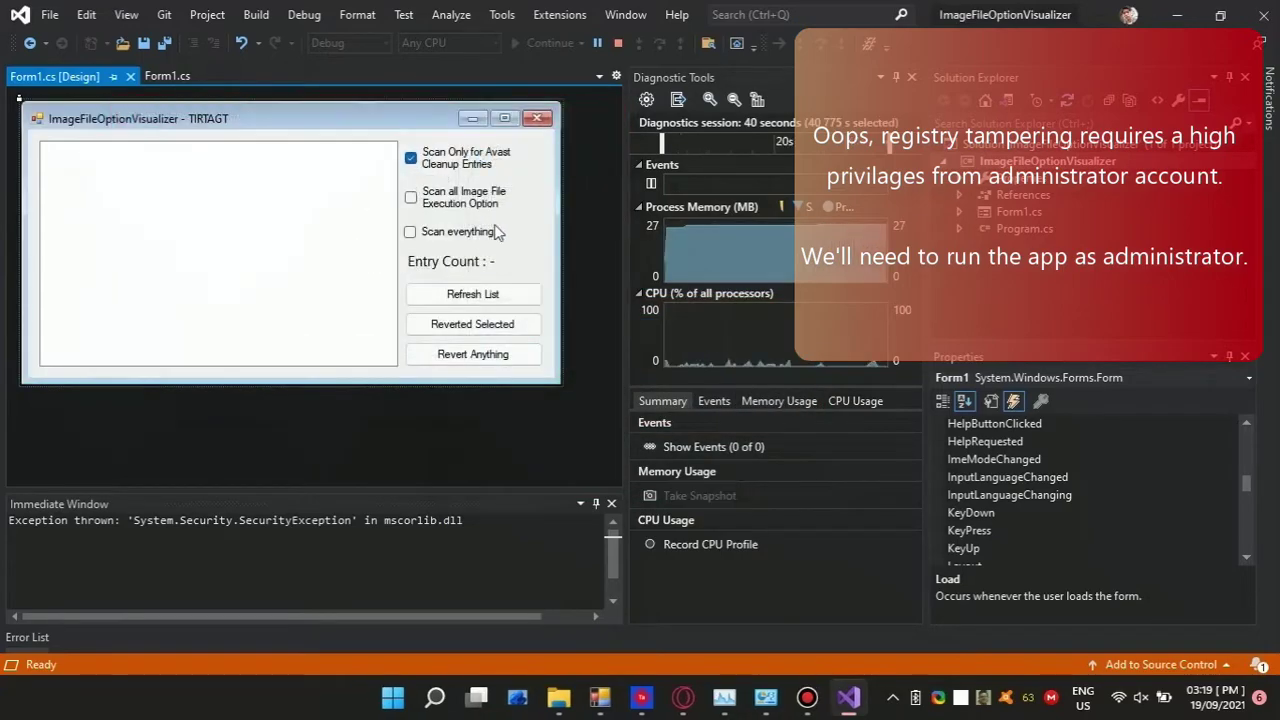
Step: Restart Visual Studio with elevated privileges and run the ImageFileOptionVisualizer project again
left_click(52, 15)
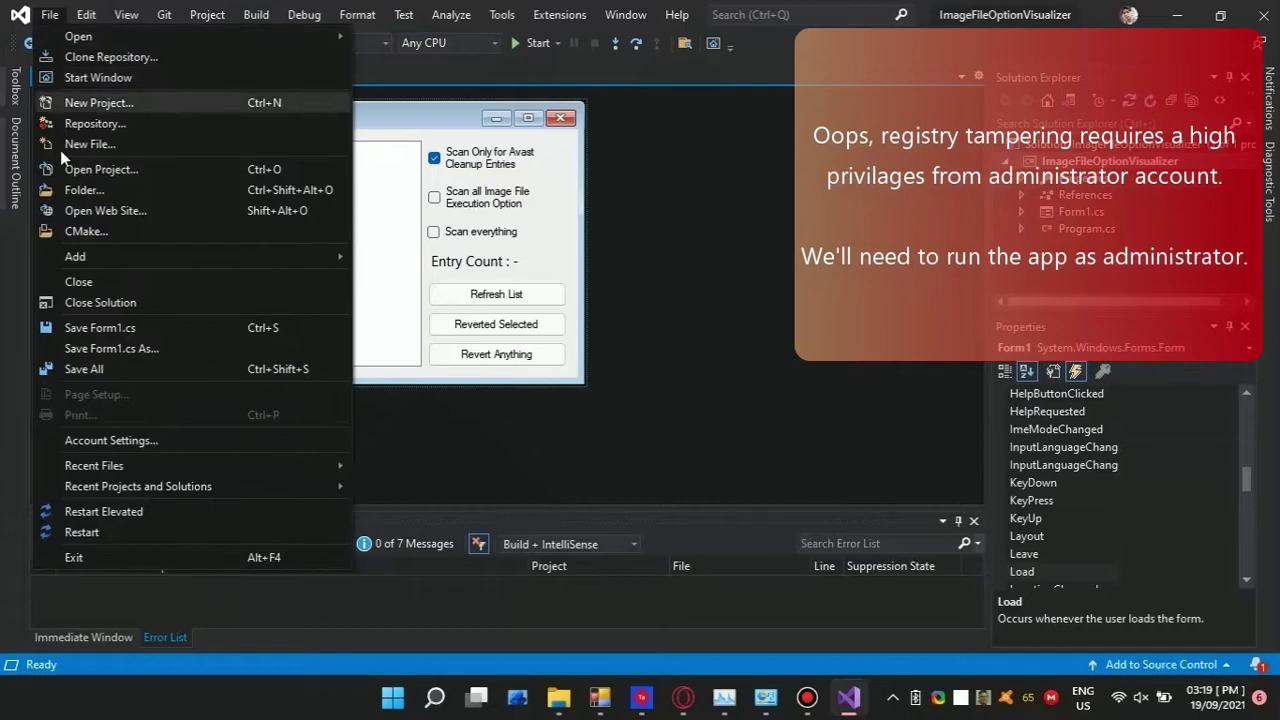
left_click(103, 512)
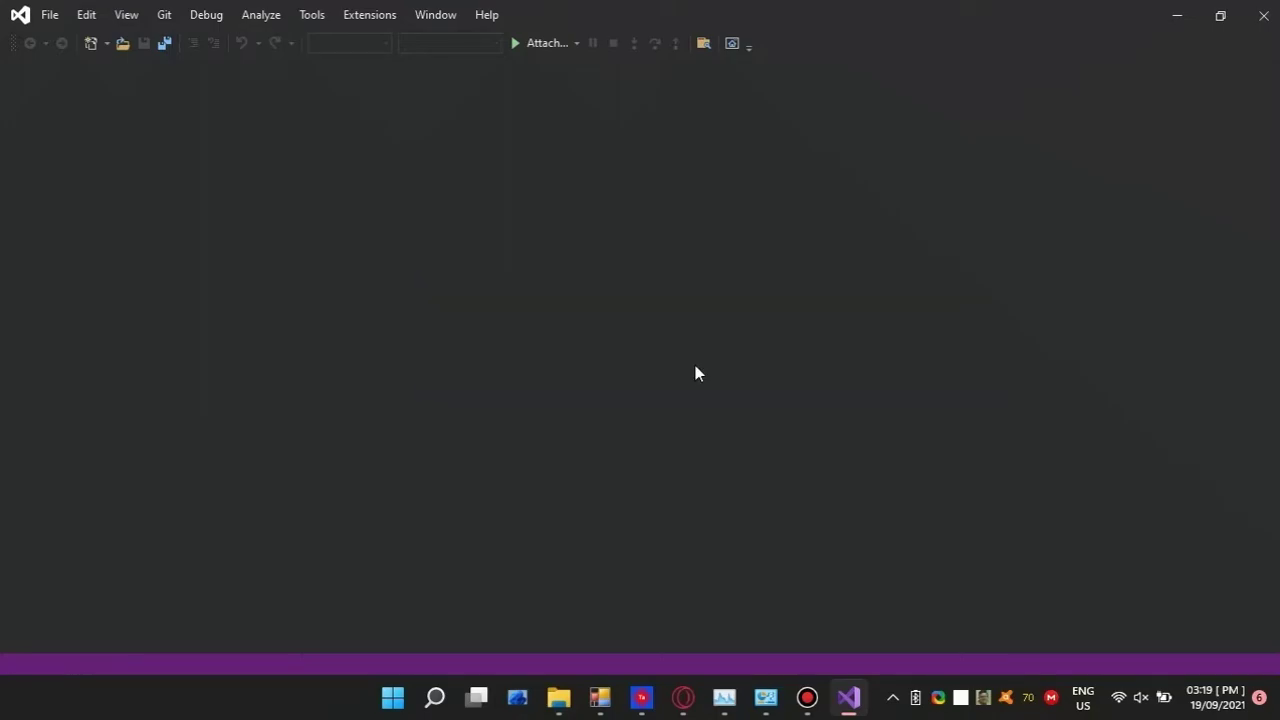
key("F5")
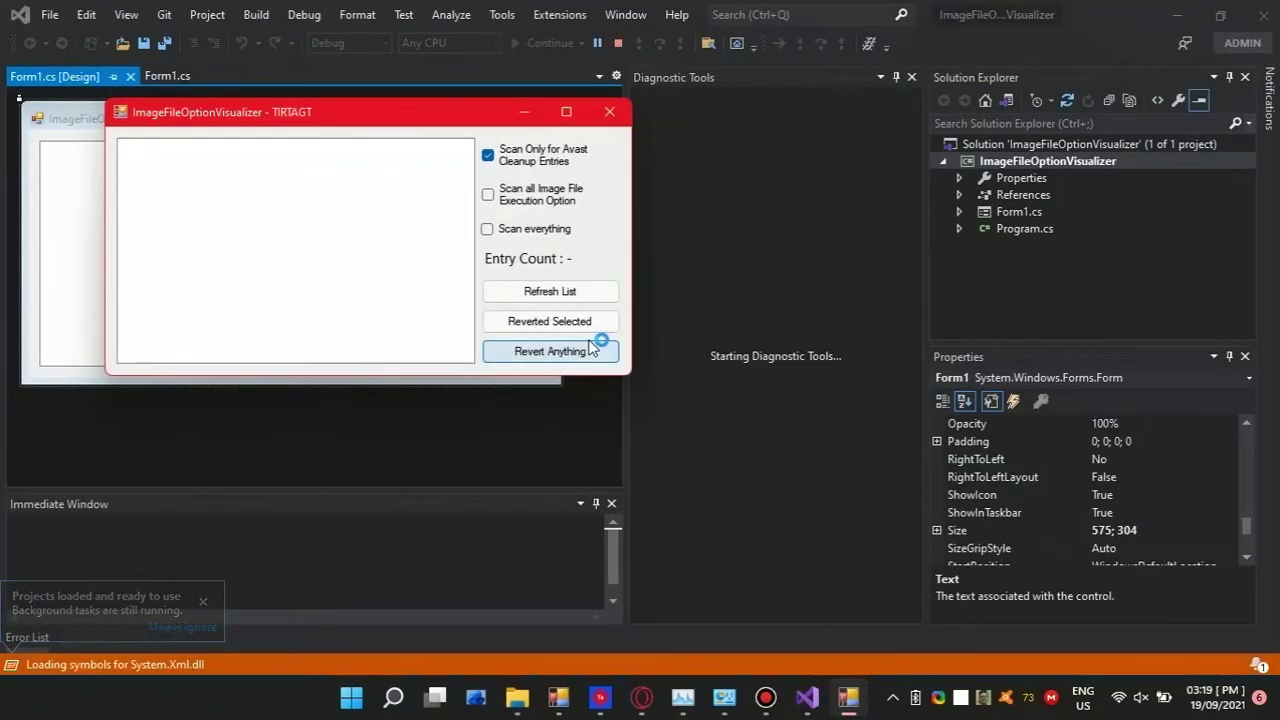
Step: List the Avast Cleanup entries and revert all of them, agreeing to the removal and acknowledging each deleted entry
left_click(565, 290)
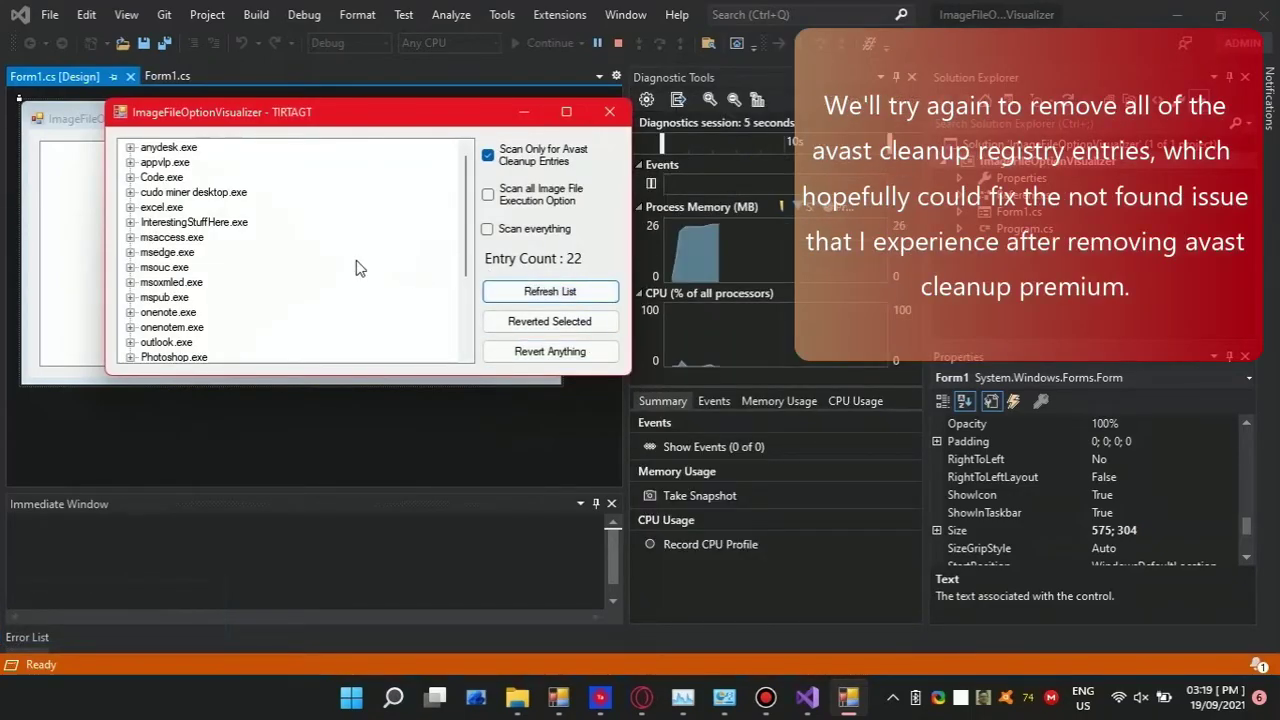
left_click(592, 351)
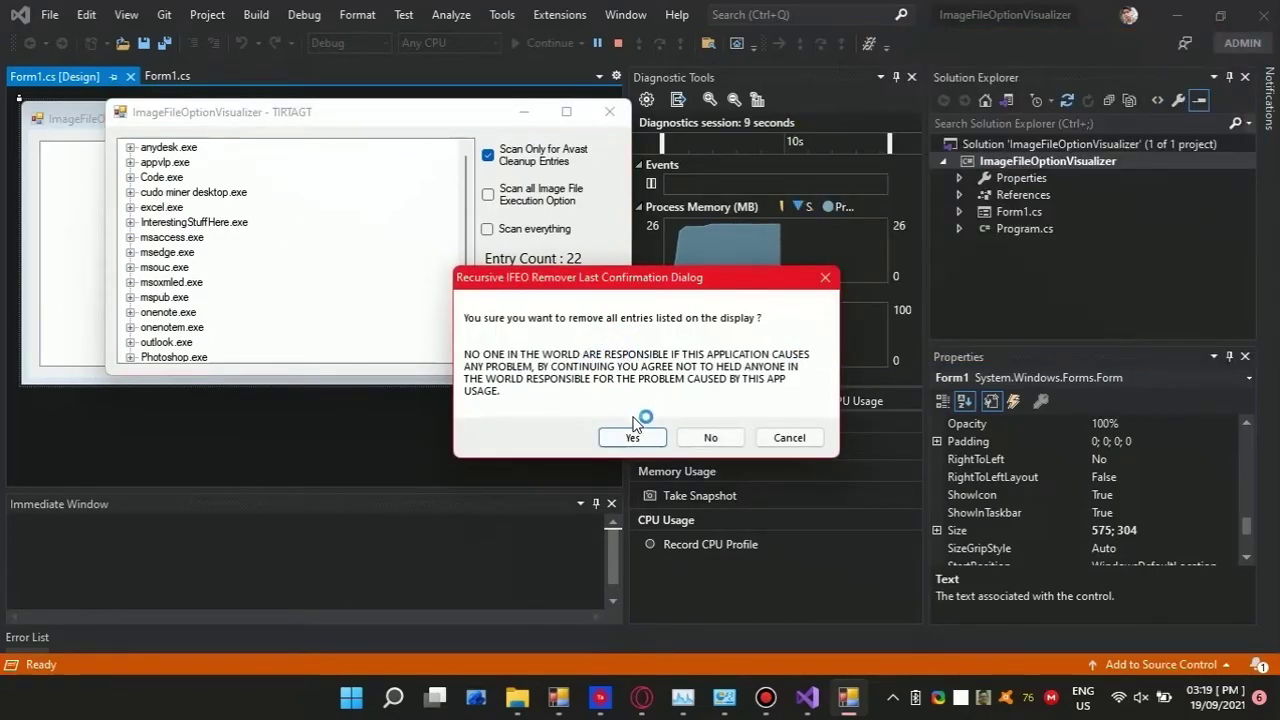
left_click(632, 438)
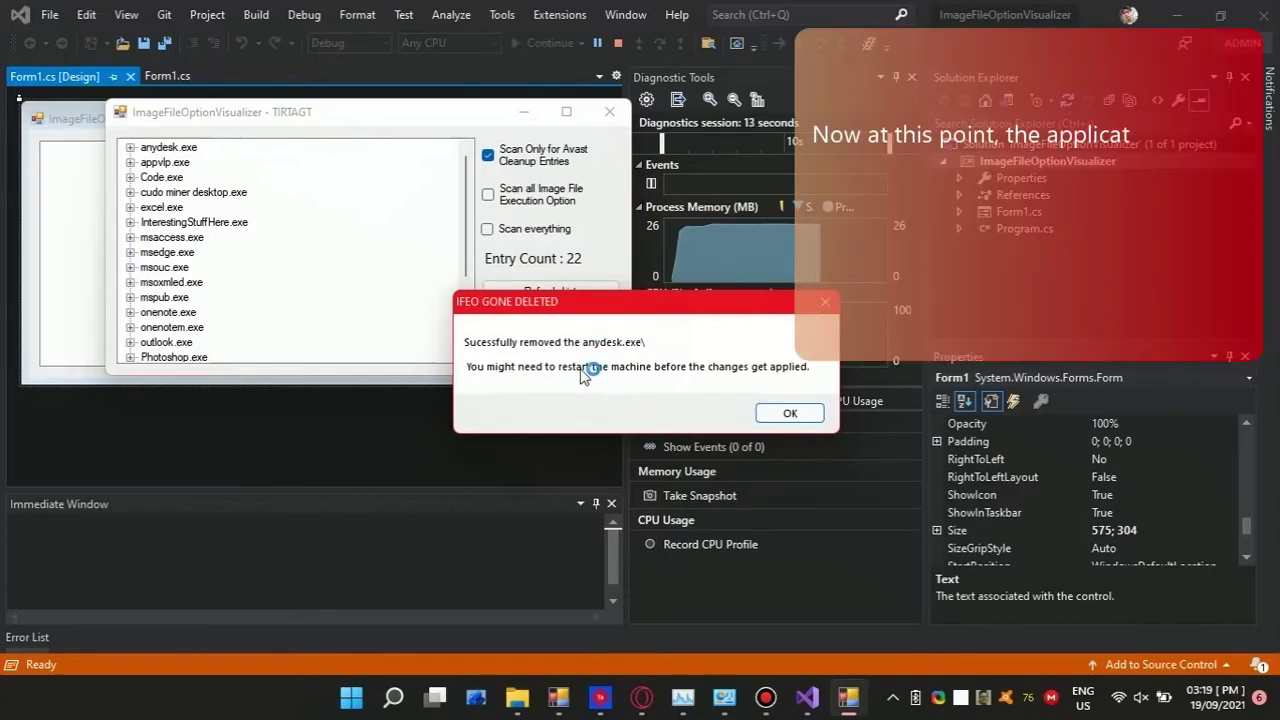
left_click(792, 413)
left_click(802, 413)
left_click(801, 414)
left_click(800, 415)
left_click(798, 416)
left_click(796, 416)
left_click(794, 416)
left_click(792, 416)
left_click(790, 417)
left_click(788, 418)
left_click(784, 419)
left_click(785, 419)
left_click(786, 419)
left_click(787, 420)
left_click(788, 420)
left_click(790, 420)
left_click(790, 418)
left_click(790, 416)
left_click(789, 416)
left_click(788, 416)
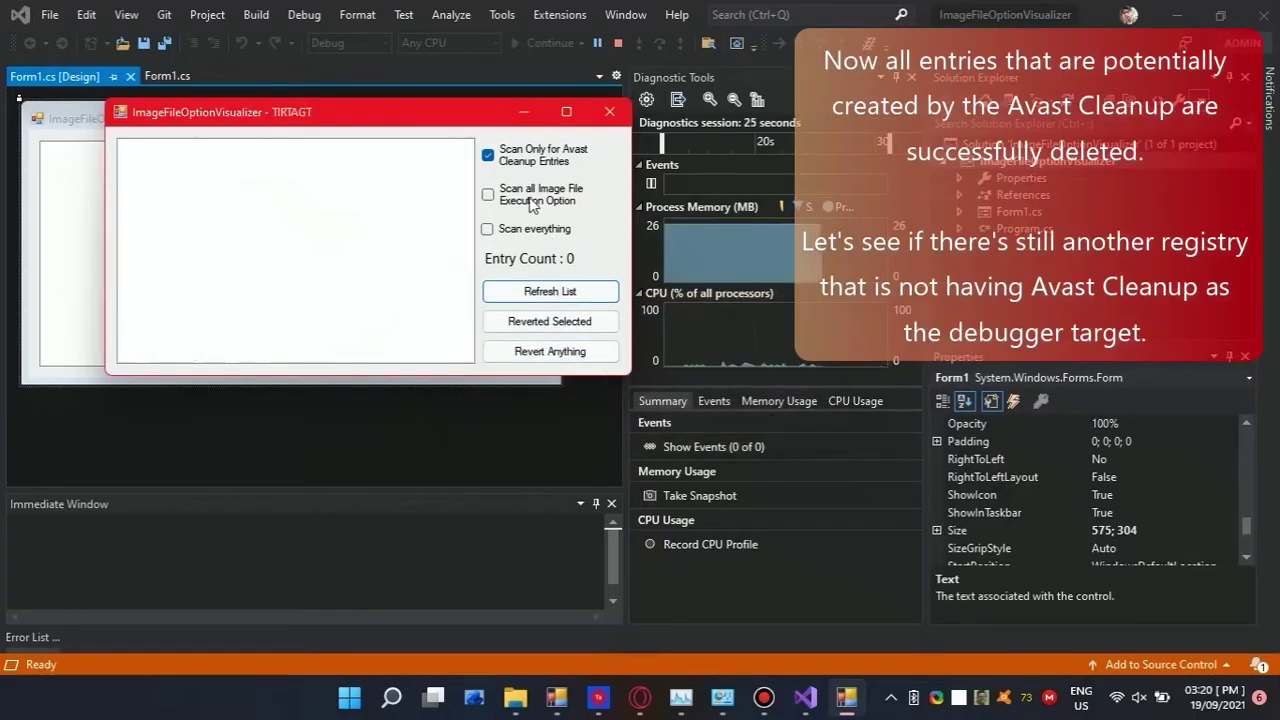
Step: Rescan for all Image File Execution Options, everything, and Avast Cleanup entries only, and close the form and Visual Studio
left_click(570, 290)
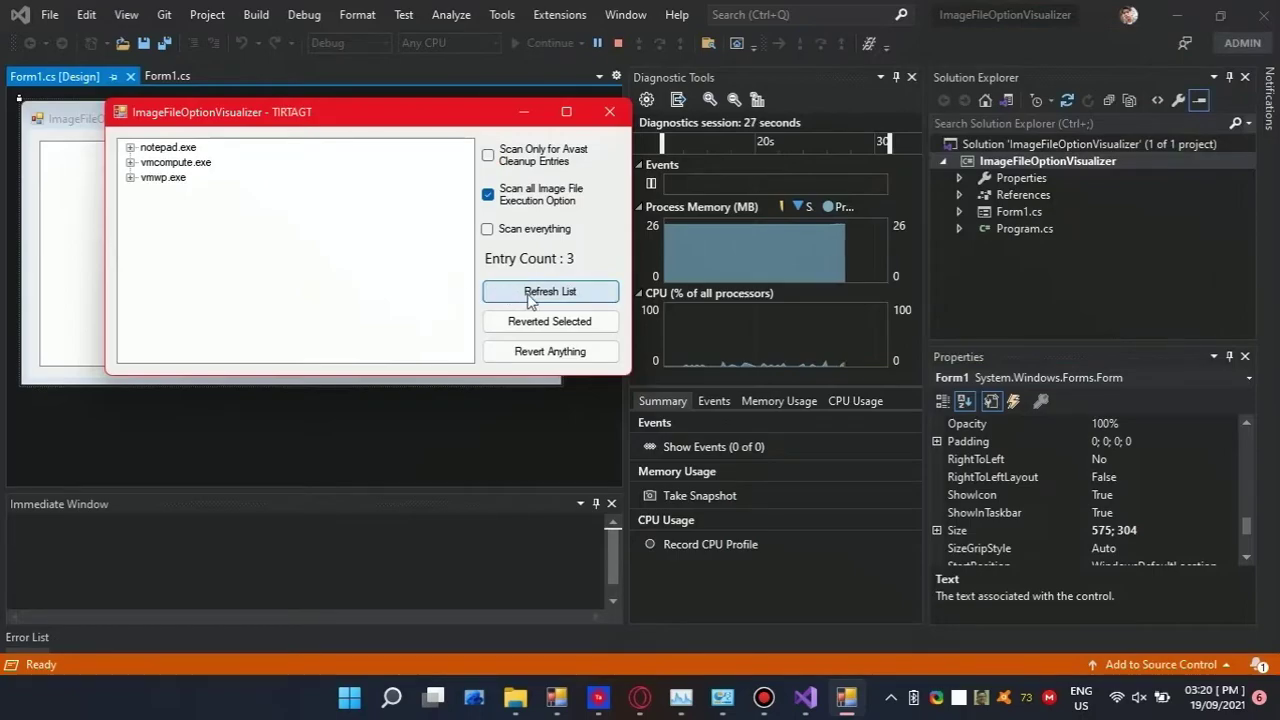
left_click(549, 290)
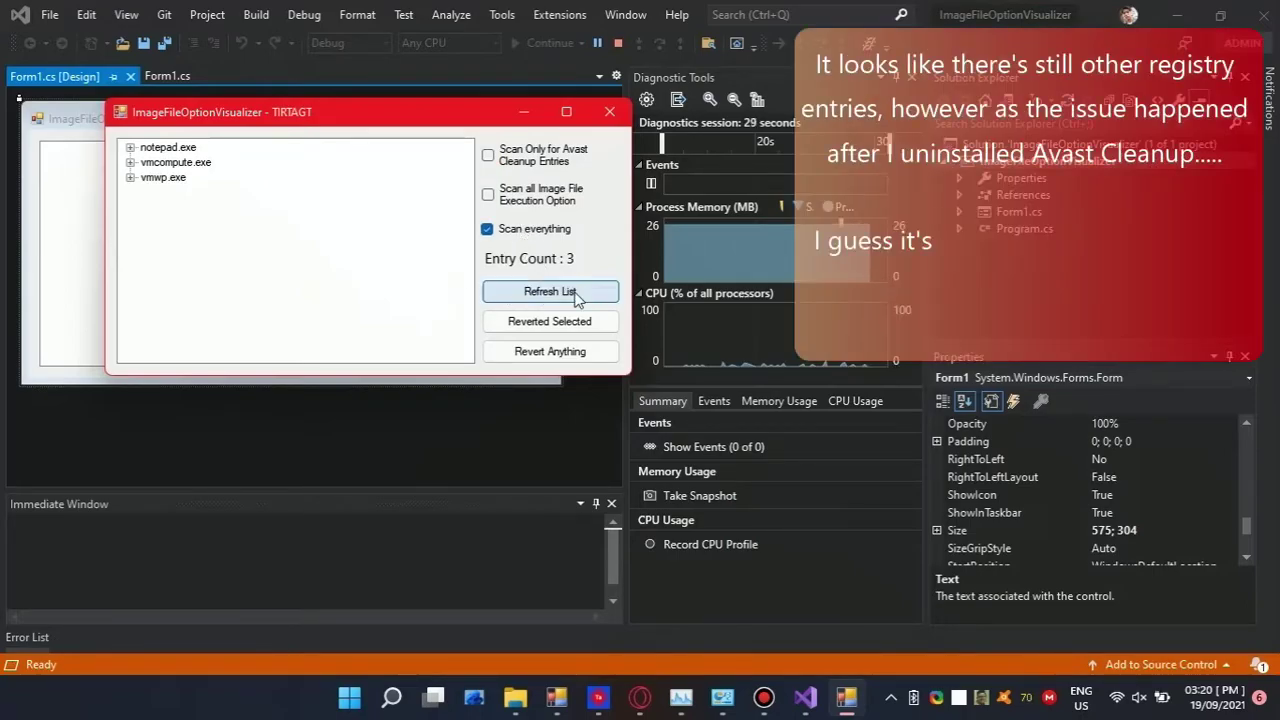
left_click(567, 160)
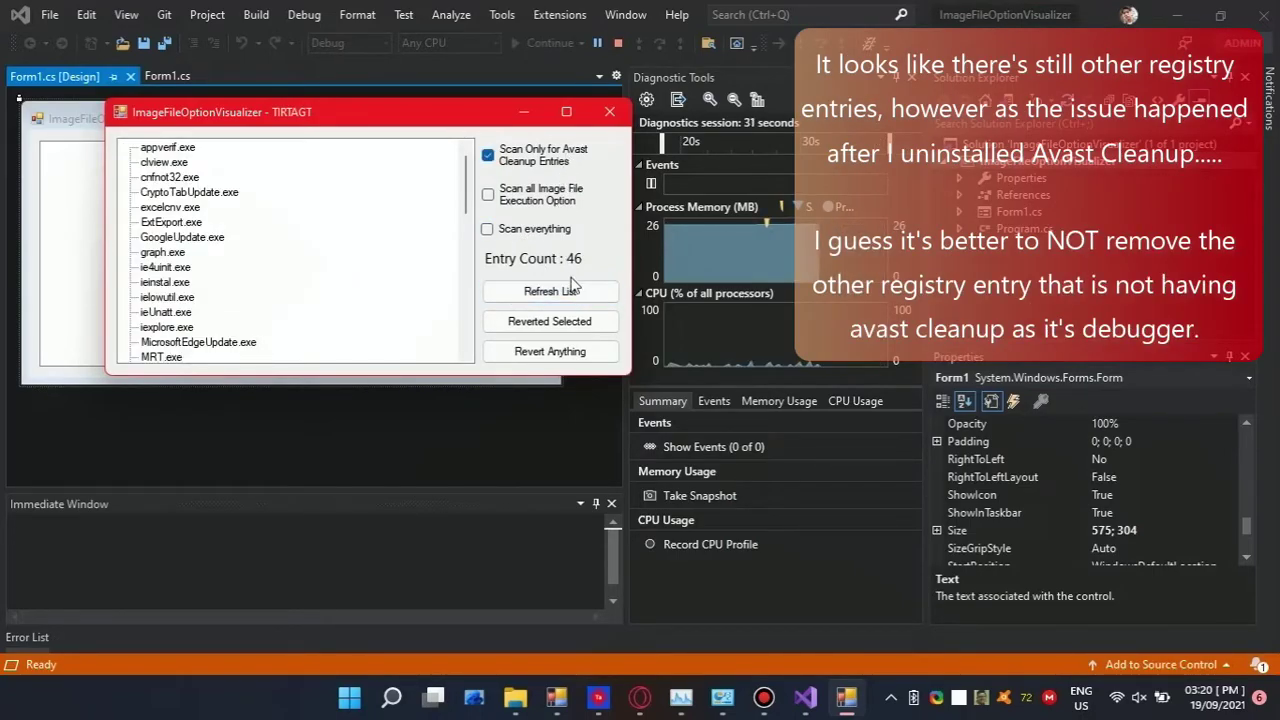
left_click(574, 295)
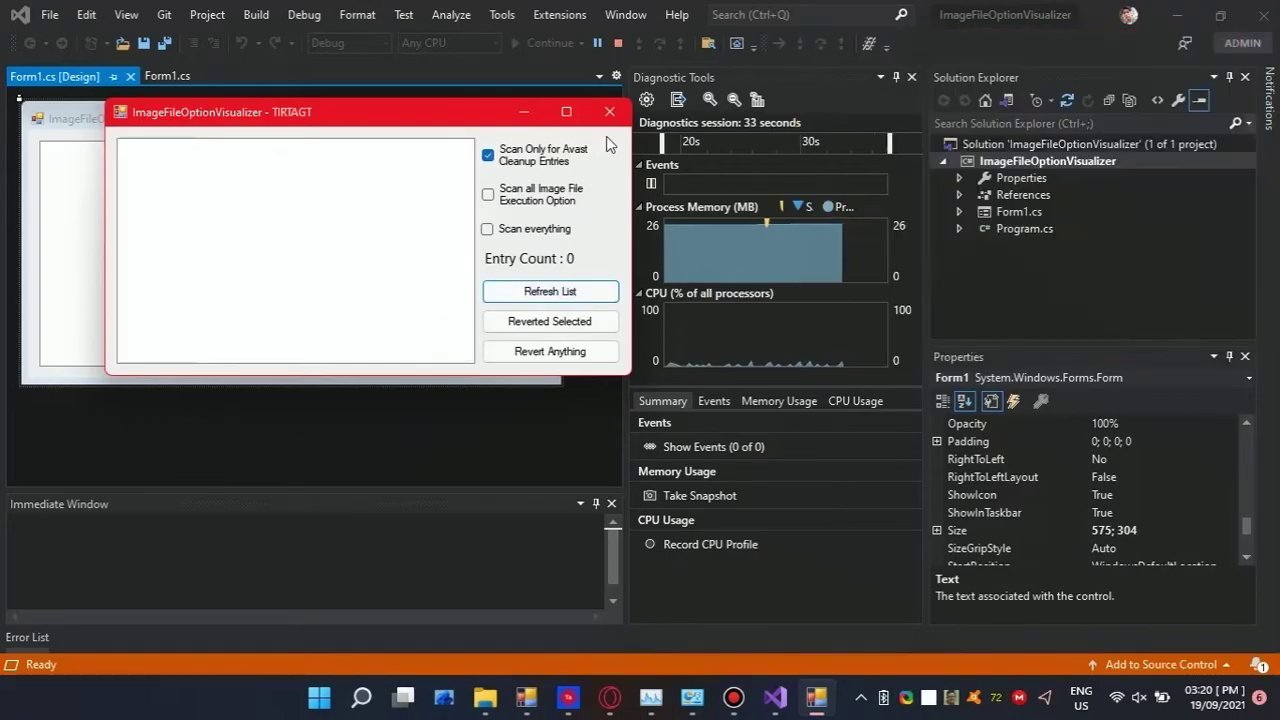
left_click(609, 111)
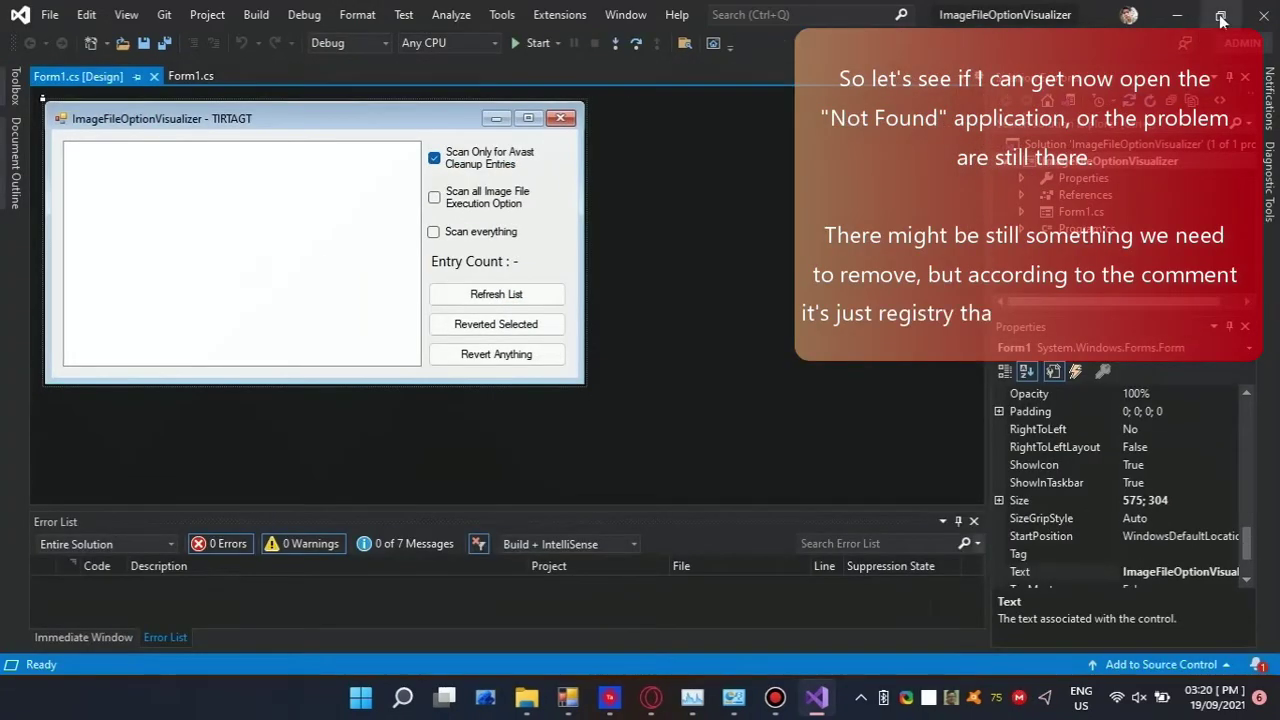
left_click(1264, 14)
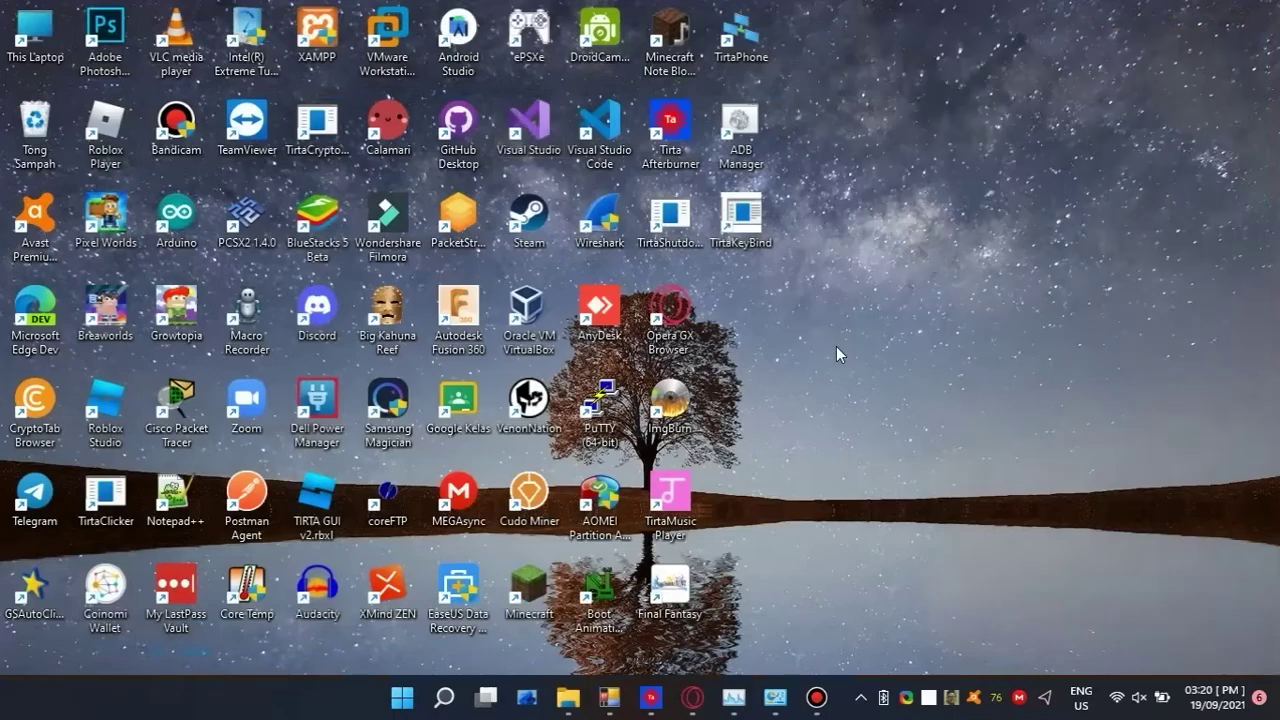
Step: Test the previously blocked programs from the desktop by opening and closing Microsoft Edge Dev and launching Adobe Photoshop CC 2017
double_click(38, 318)
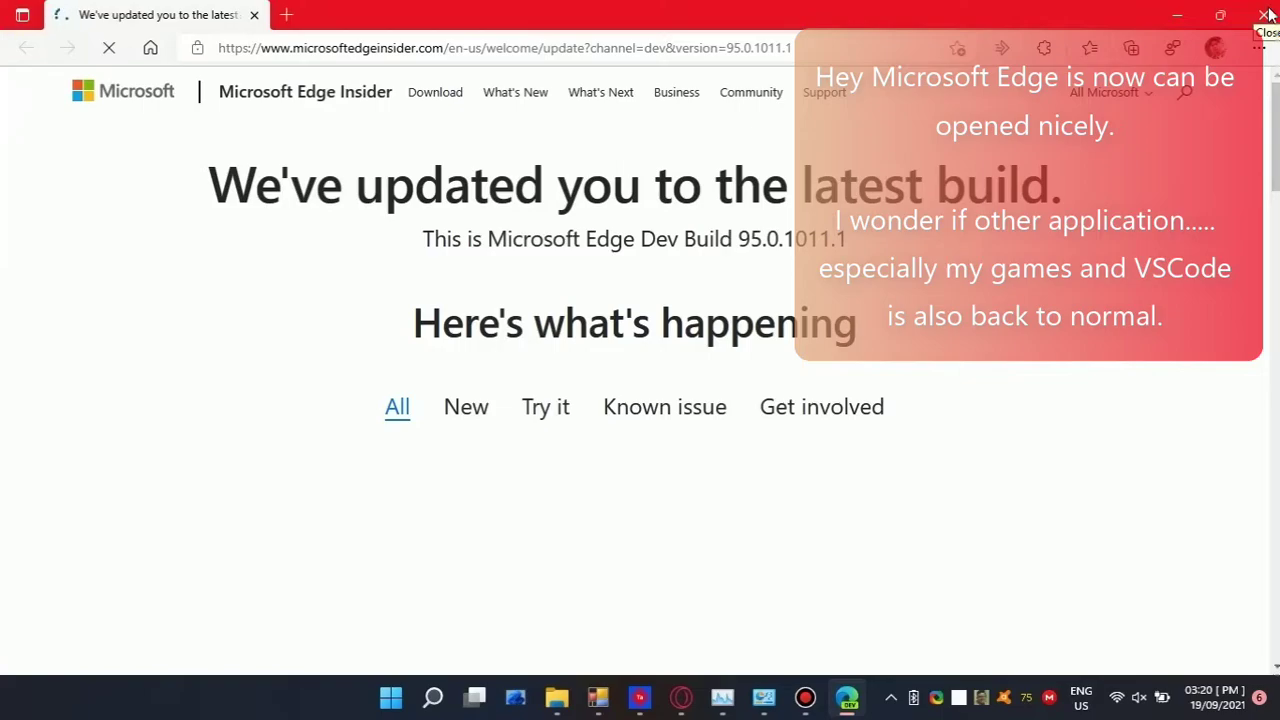
key("alt+F4")
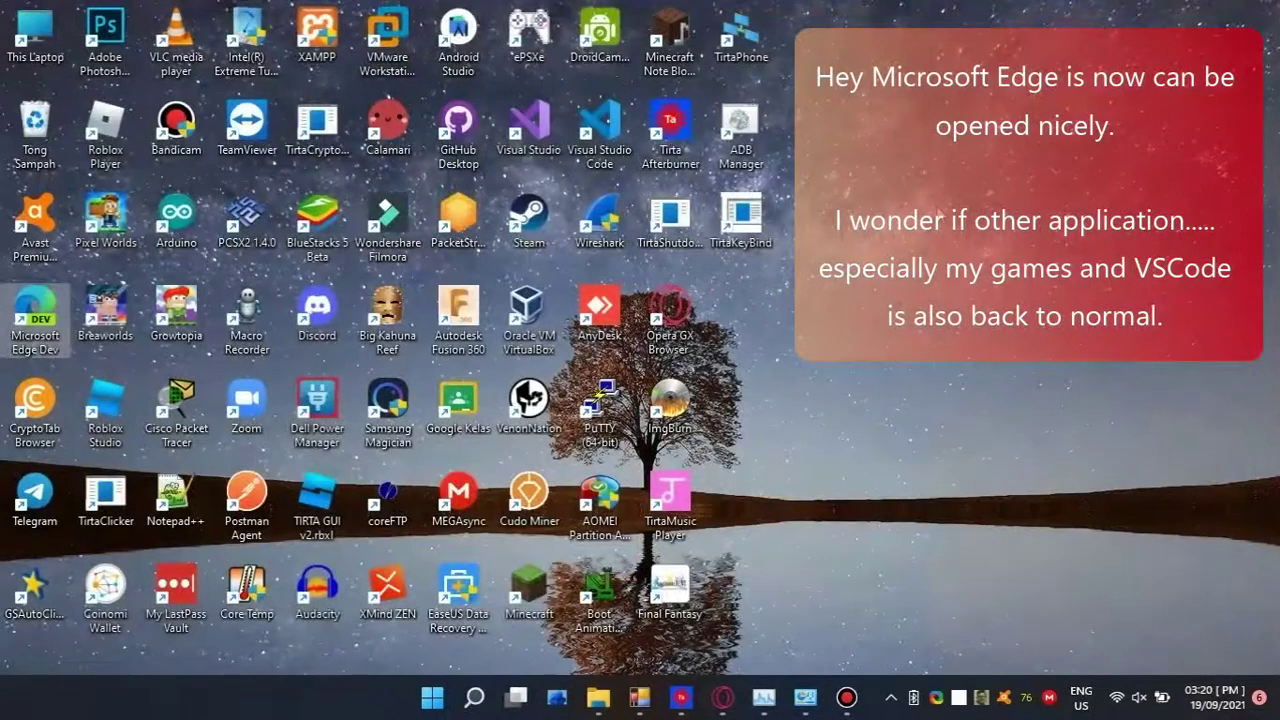
double_click(112, 45)
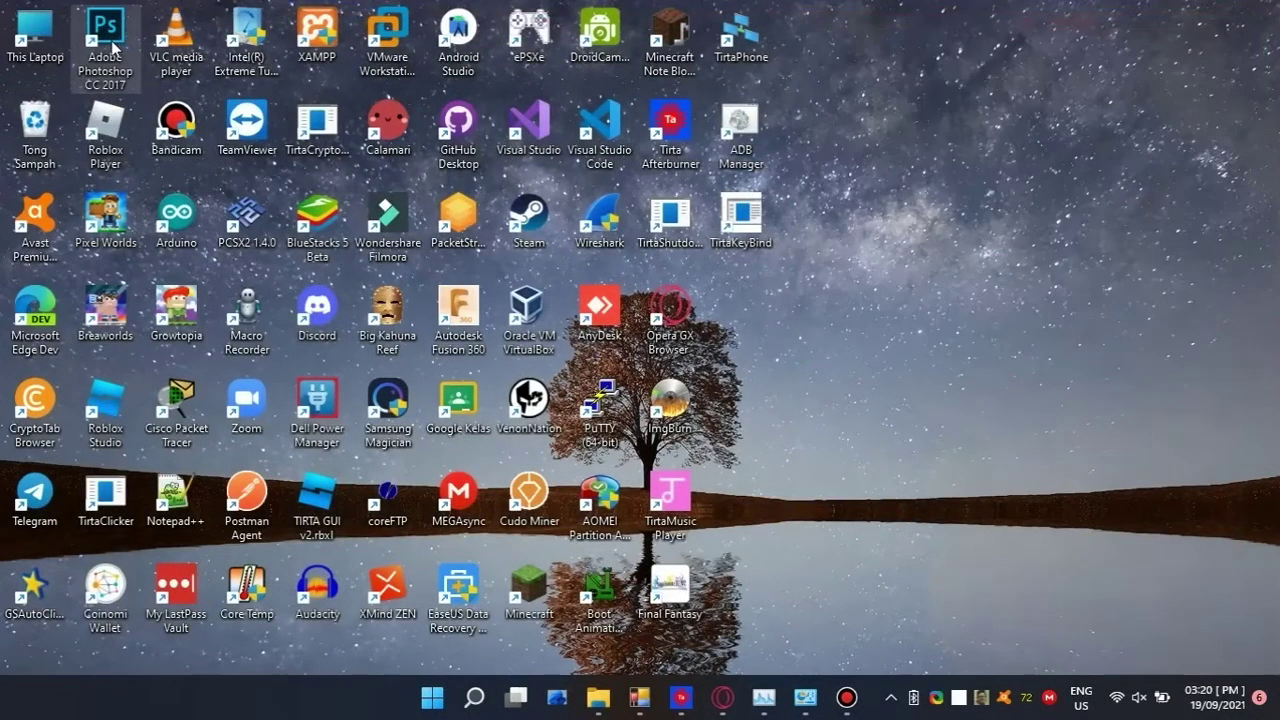